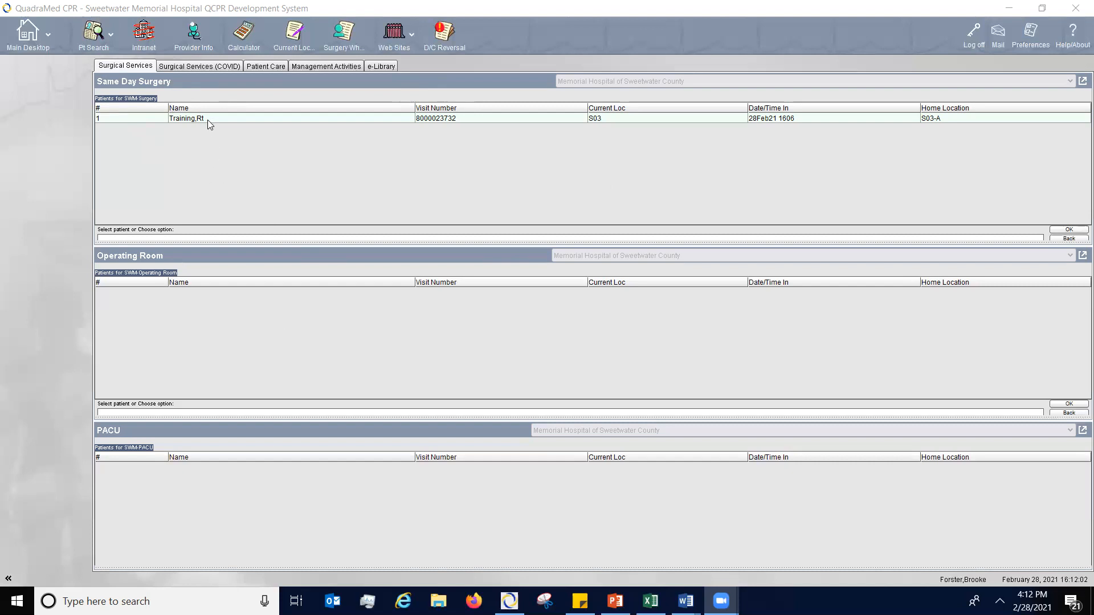
- Open the patient search and set its scope to All Patients under Name Inquiry
click(92, 39)
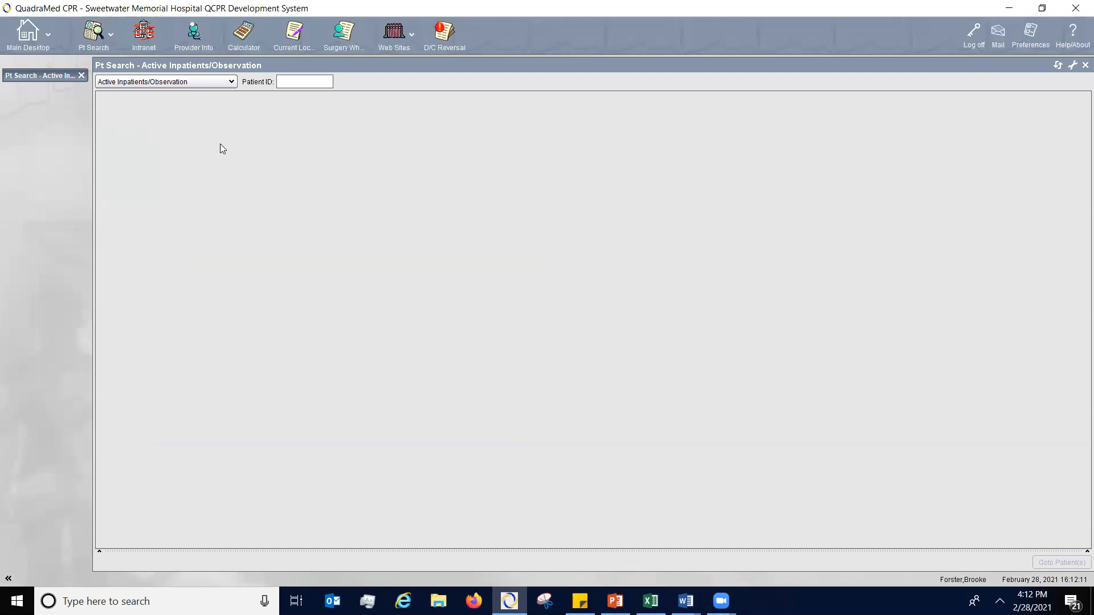
click(232, 85)
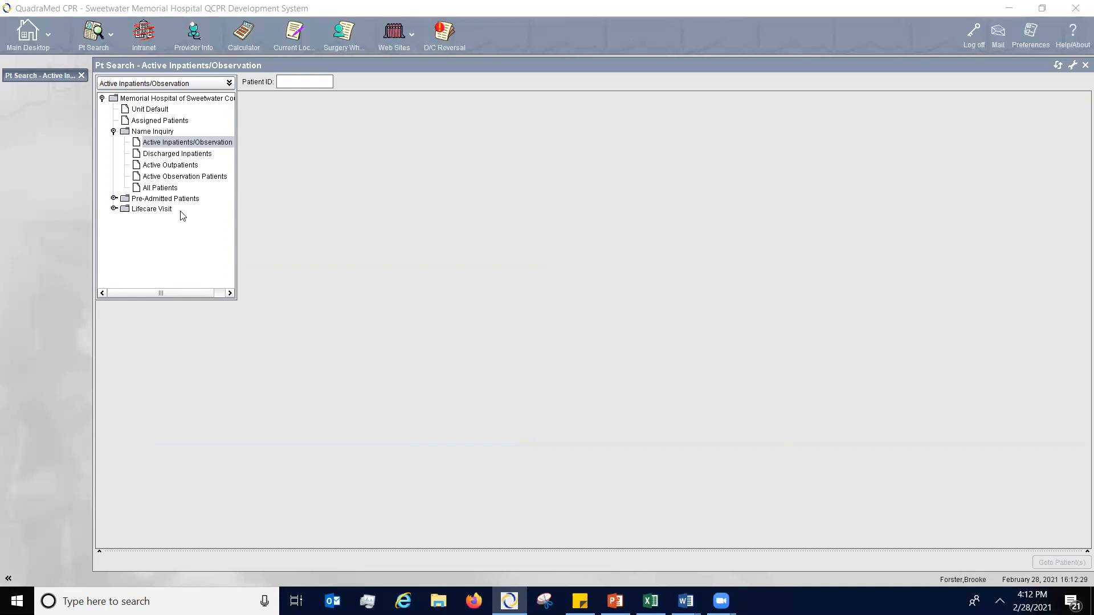
click(294, 82)
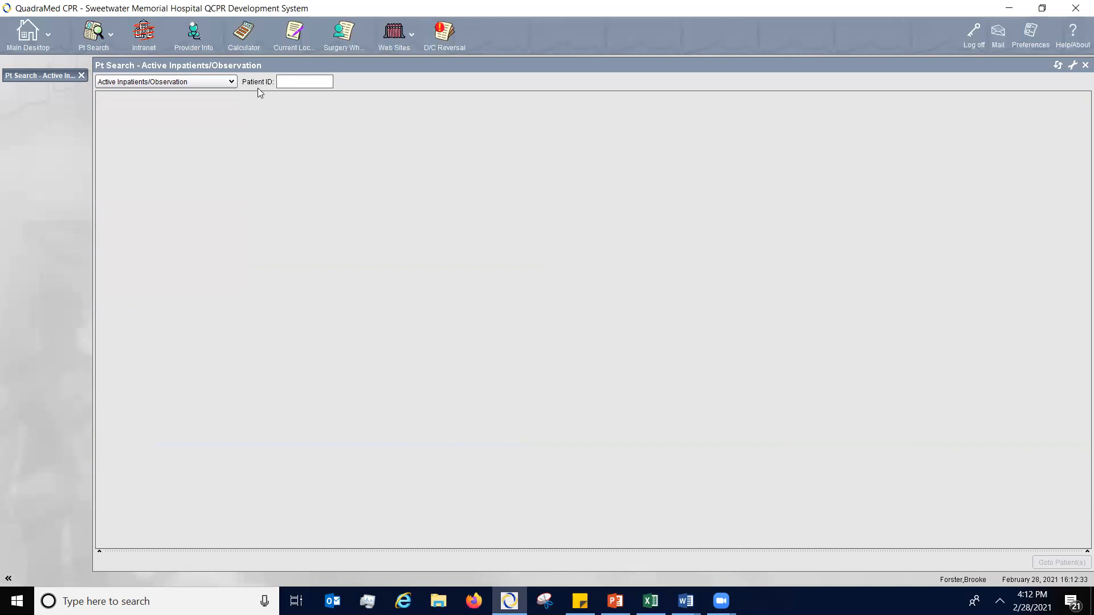
click(232, 81)
click(168, 188)
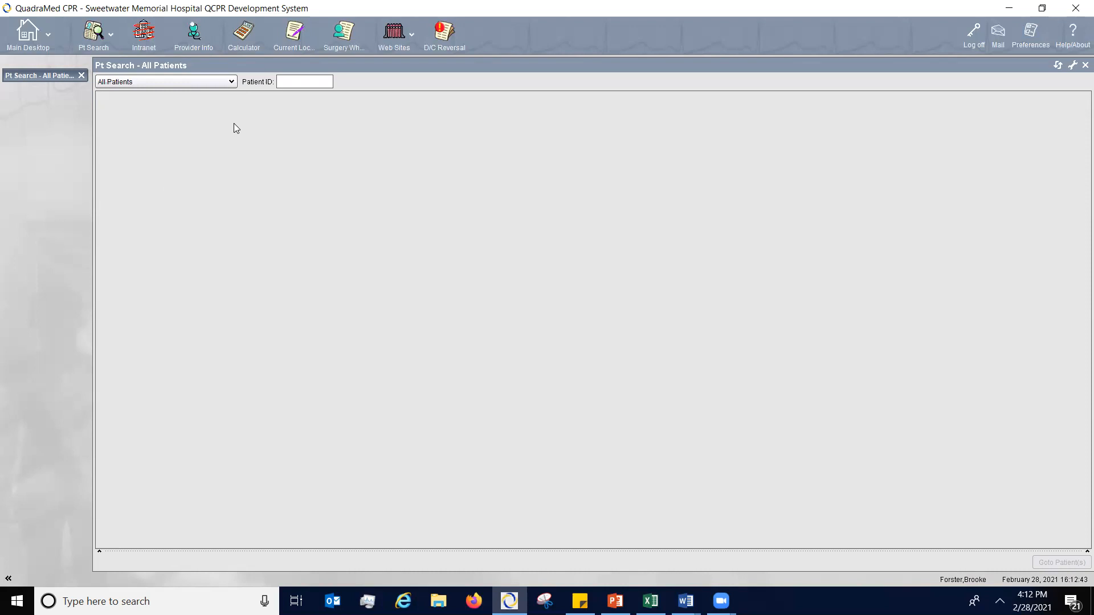
- Try a last name, a patient number and a v-prefixed visit number as the Patient ID
text(last,)
key(BackSpace)
key(BackSpace)
key(BackSpace)
key(BackSpace)
key(BackSpace)
text(9000)
key(BackSpace)
key(BackSpace)
key(BackSpace)
key(BackSpace)
text(v0808)
key(BackSpace)
key(BackSpace)
- Search all patients using "-" as the Patient ID
key(BackSpace)
text(tes)
text(-)
key(BackSpace)
key(BackSpace)
key(BackSpace)
key(BackSpace)
key(Return)
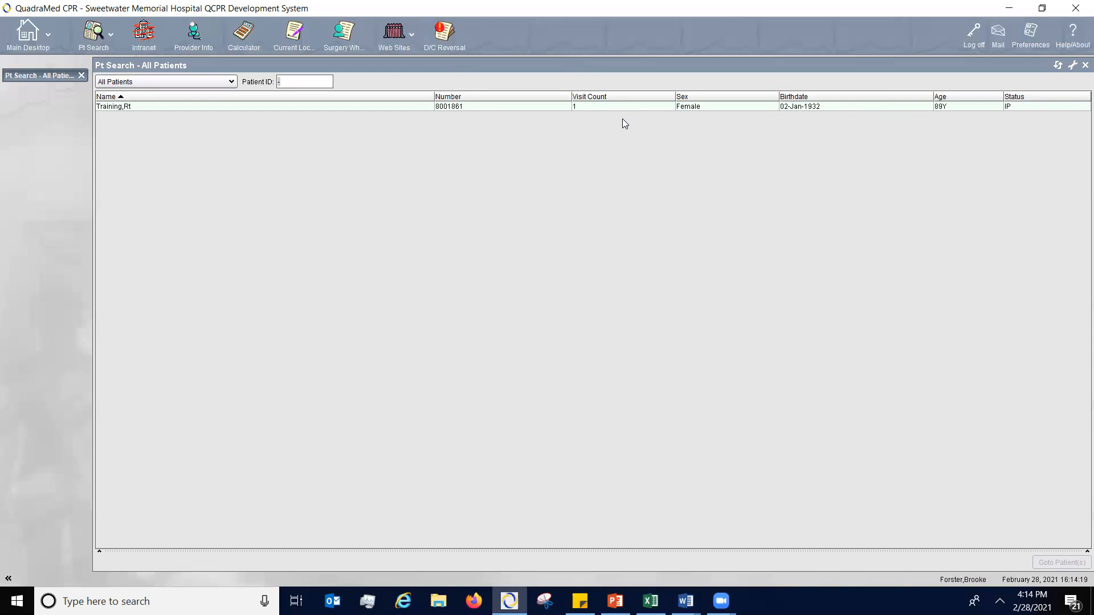
- Close the search, open the Same Day Surgery patient's chart with chart access recorded, and switch to the main desktop and back
click(81, 78)
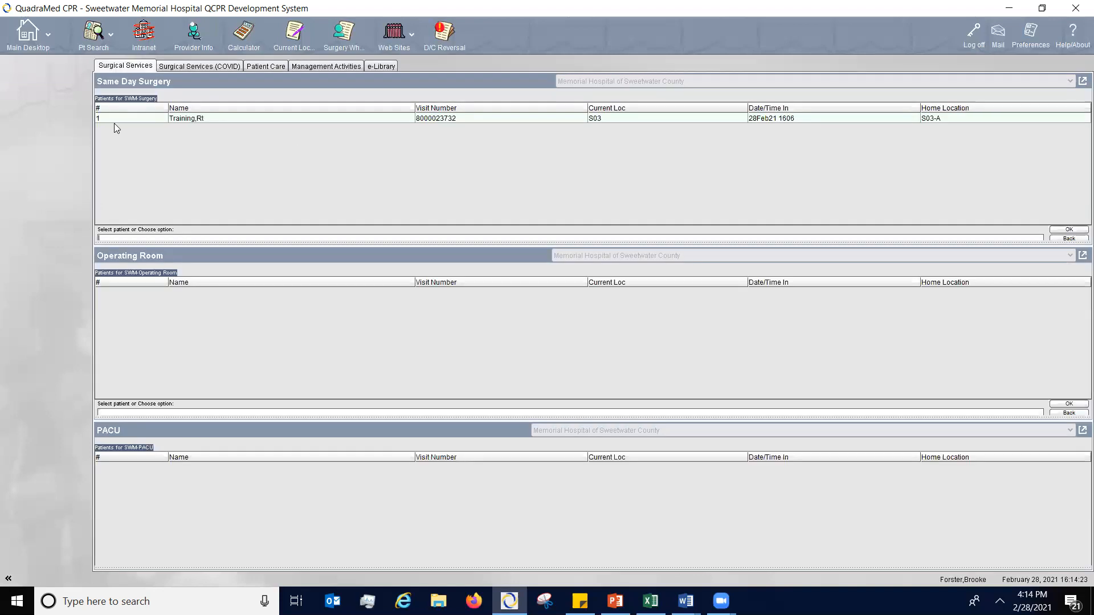
double_click(337, 120)
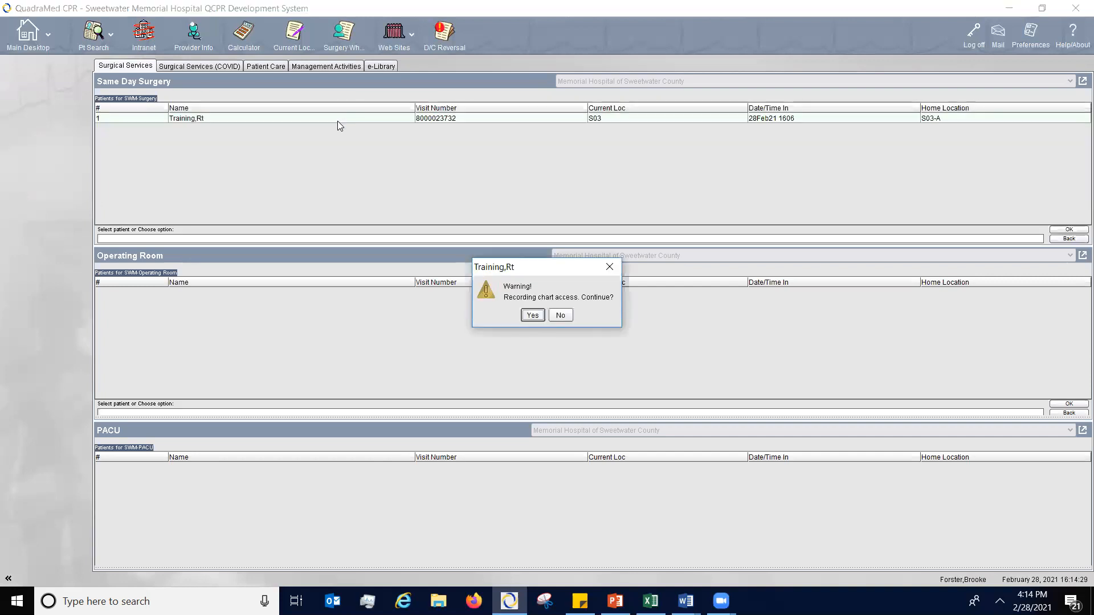
click(534, 316)
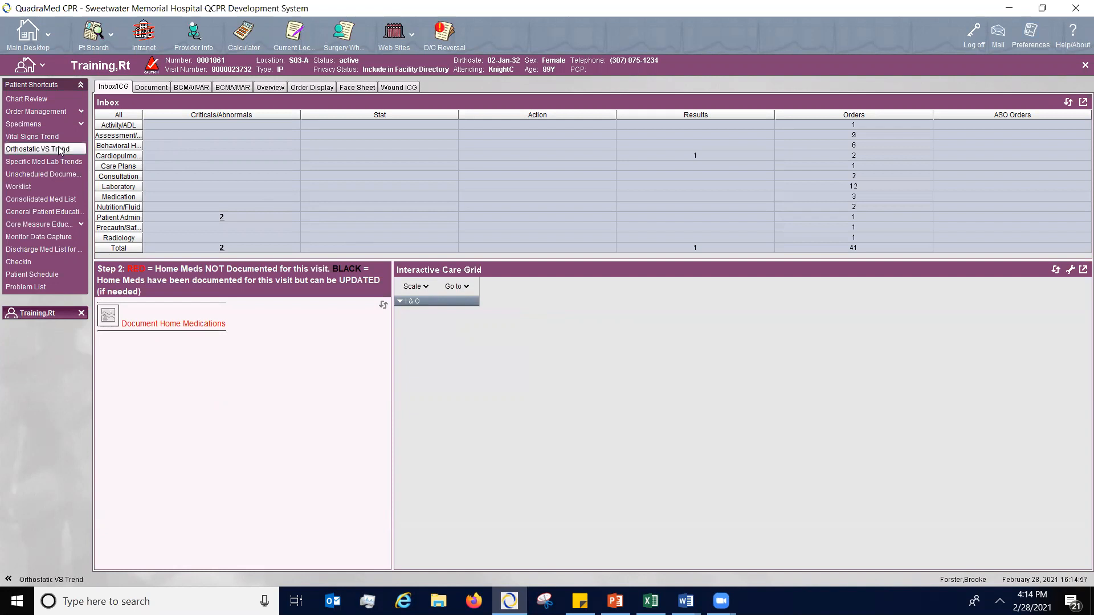
click(32, 37)
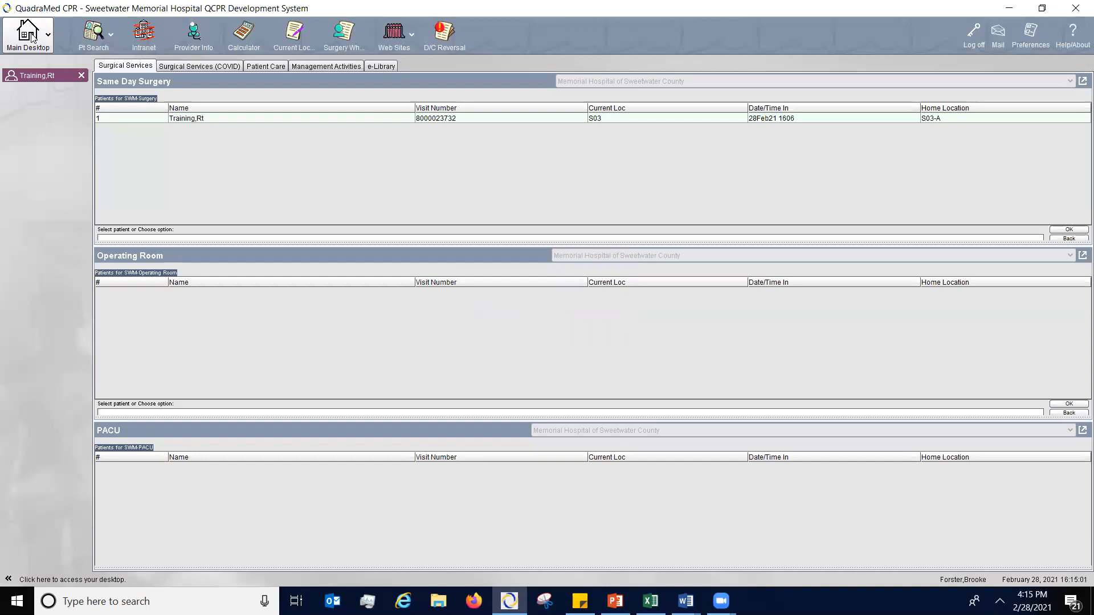
click(40, 75)
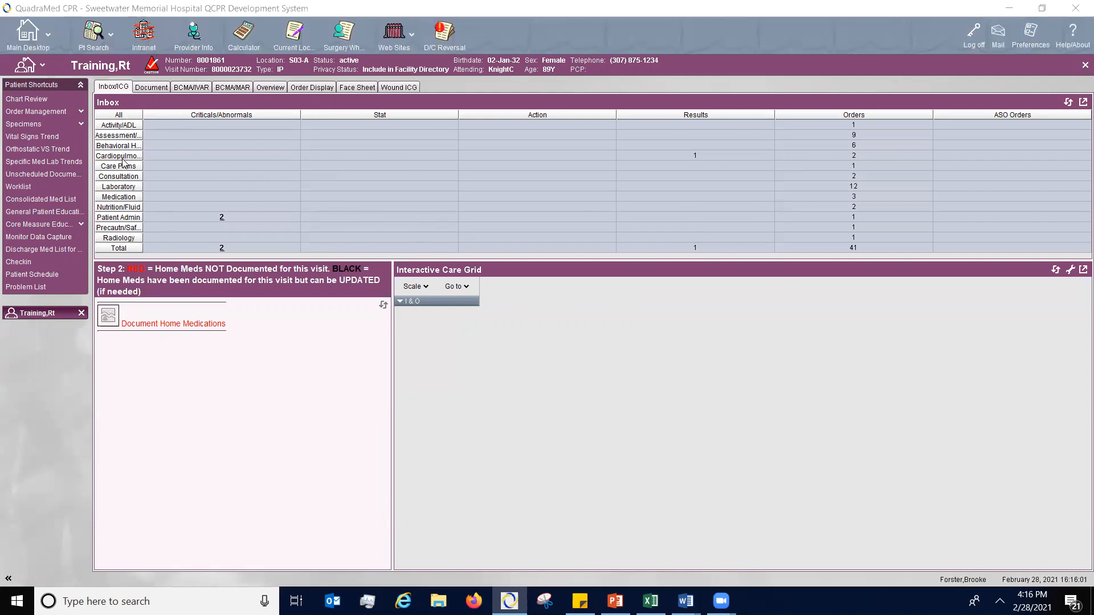
- Open the Patient Admin criticals/abnormals in the Inbox and accept final review of the 24-Feb-21 07:36 Transfer result
click(257, 217)
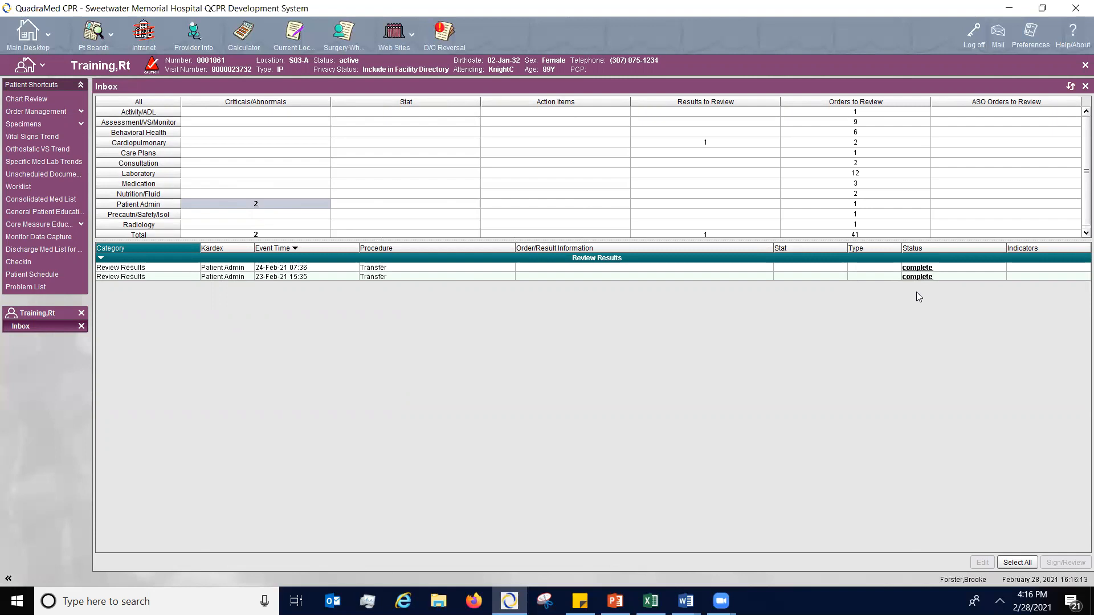
click(877, 269)
double_click(875, 266)
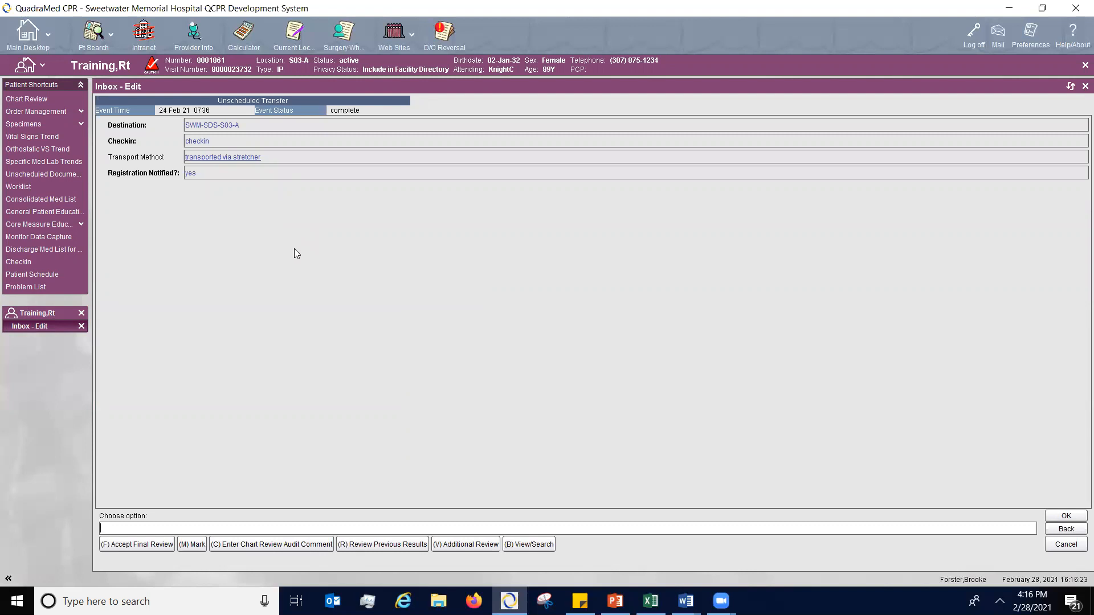
click(149, 547)
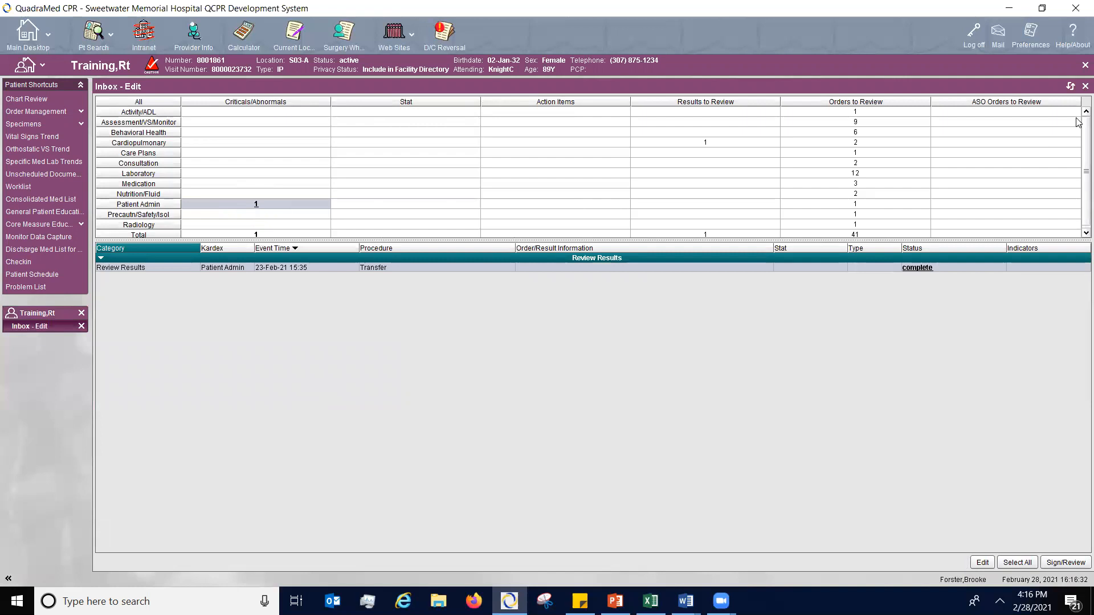
- List all orders to review, accept final review of the 17-Feb-21 08:06 Glucose Level order, and close the Inbox
scroll(1077, 148, down, 1)
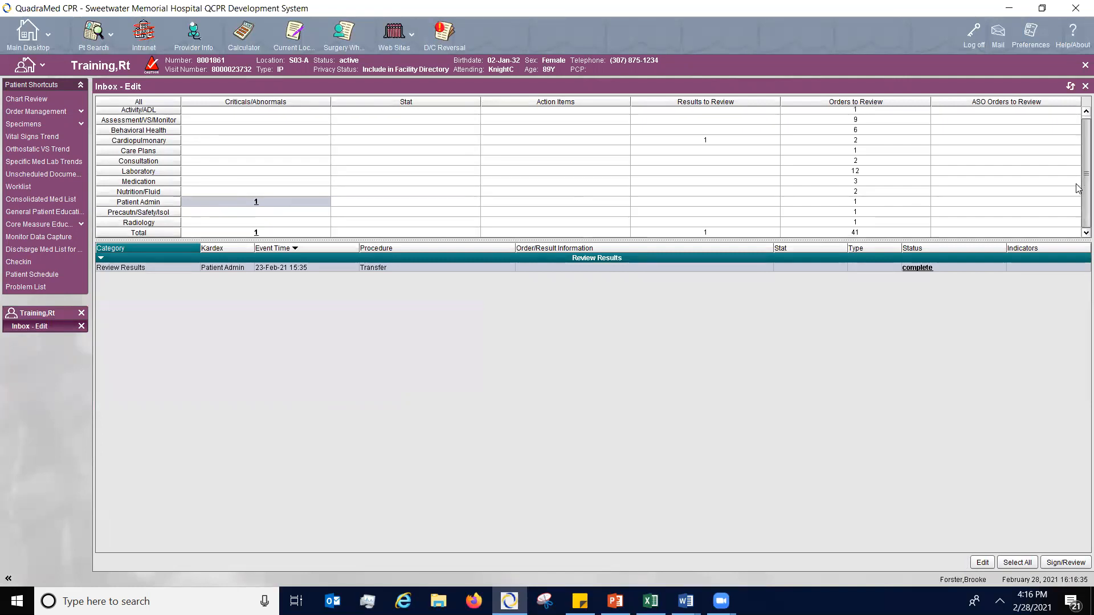
click(854, 233)
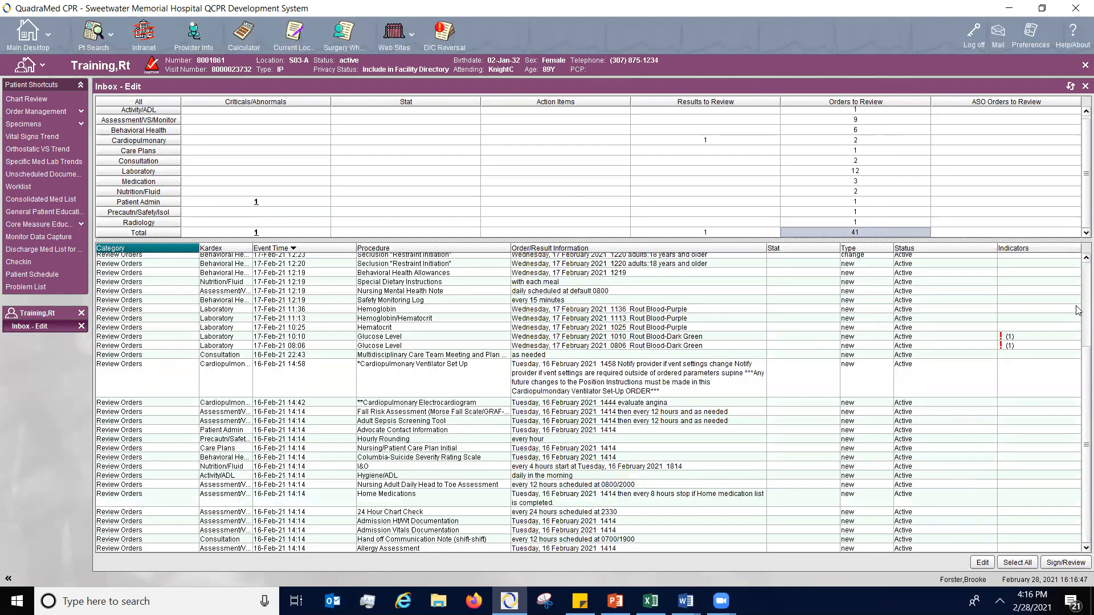
drag(1076, 371, 1076, 410)
mouse_move(1011, 347)
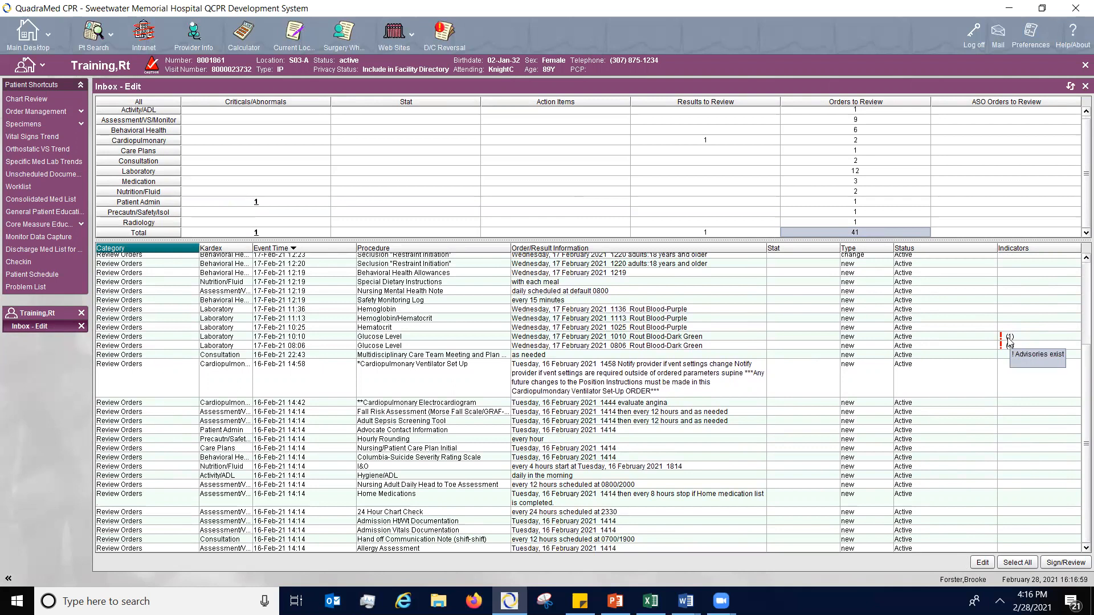
double_click(637, 347)
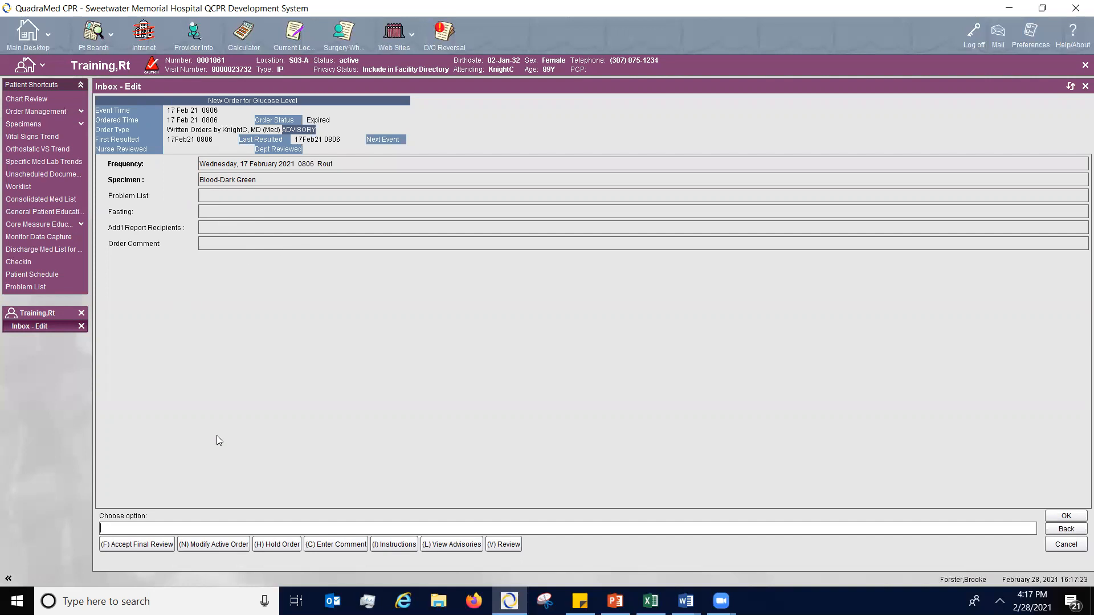
click(120, 545)
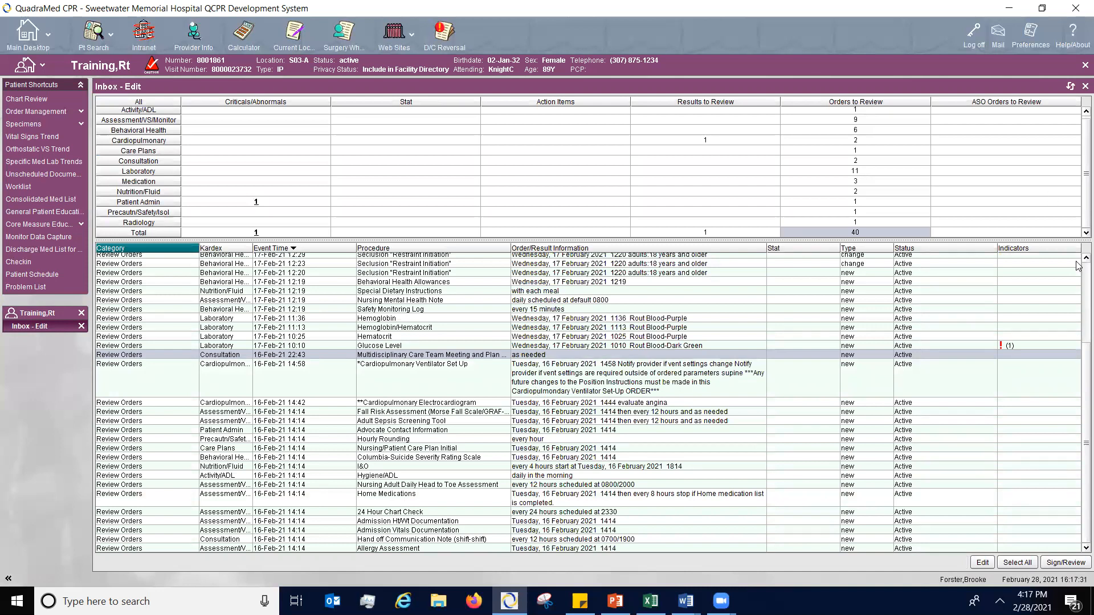
click(1082, 86)
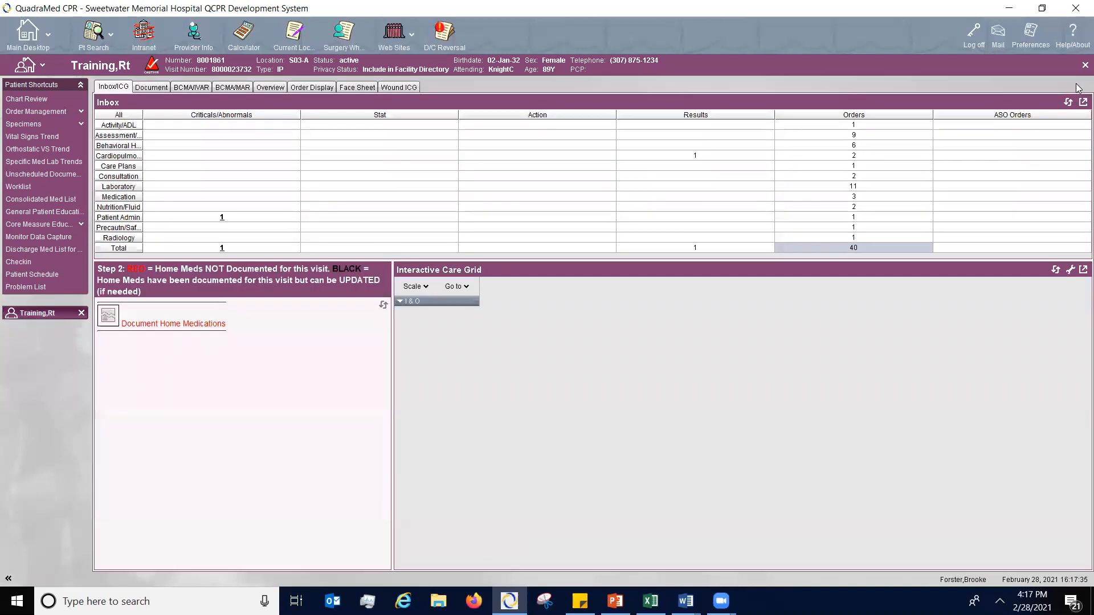
- Examine the chart's Document, BCMA/IVAR, BCMA/MAR and Overview pages, including the oxyCODONE order's CHG/REV entry
click(151, 87)
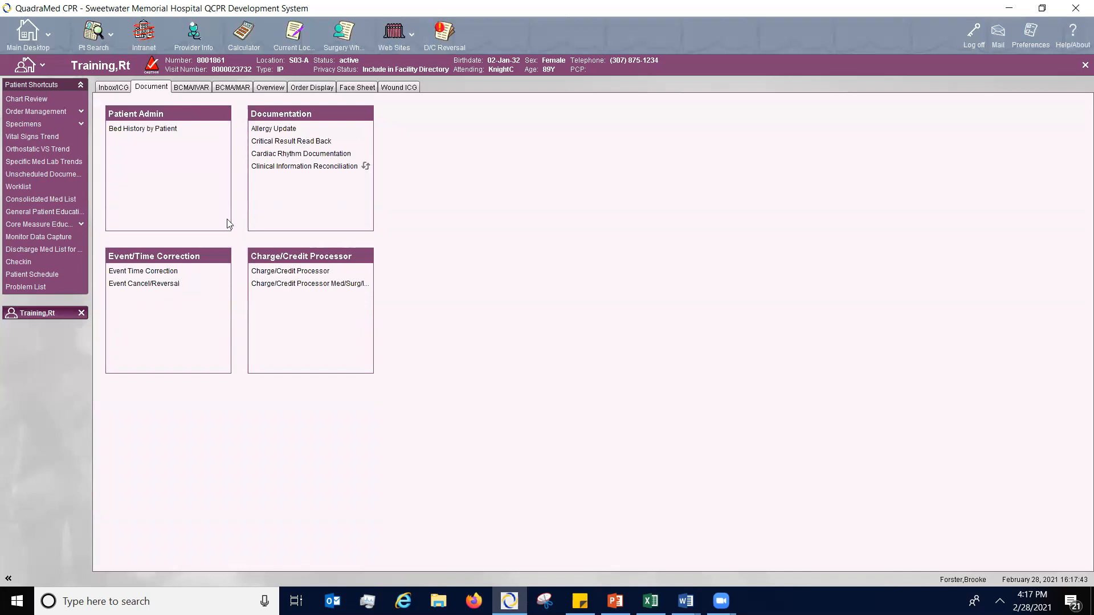
click(199, 88)
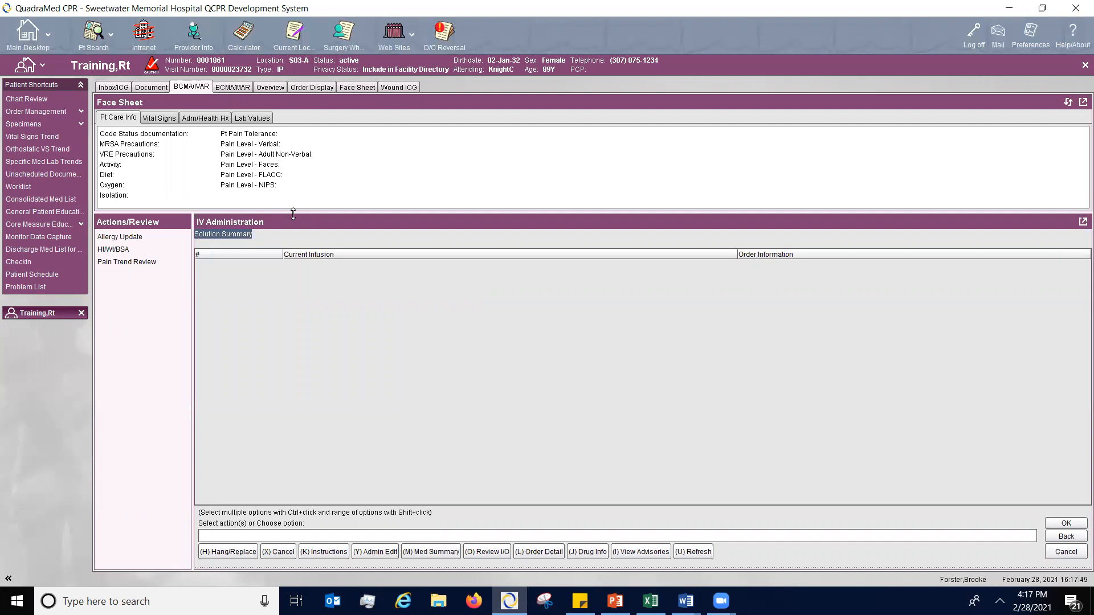
click(237, 87)
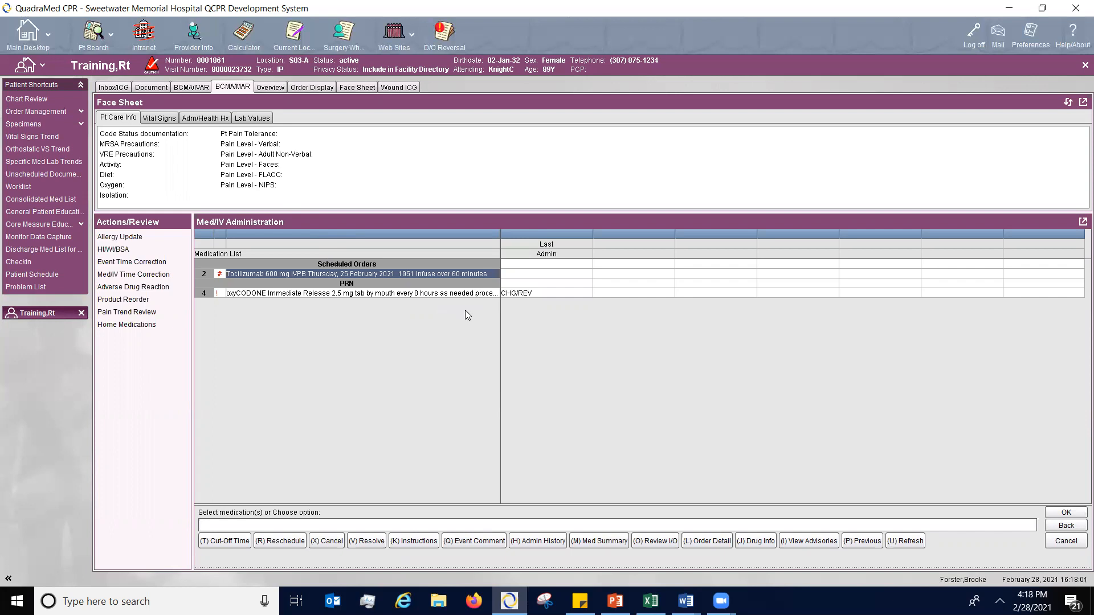
click(177, 87)
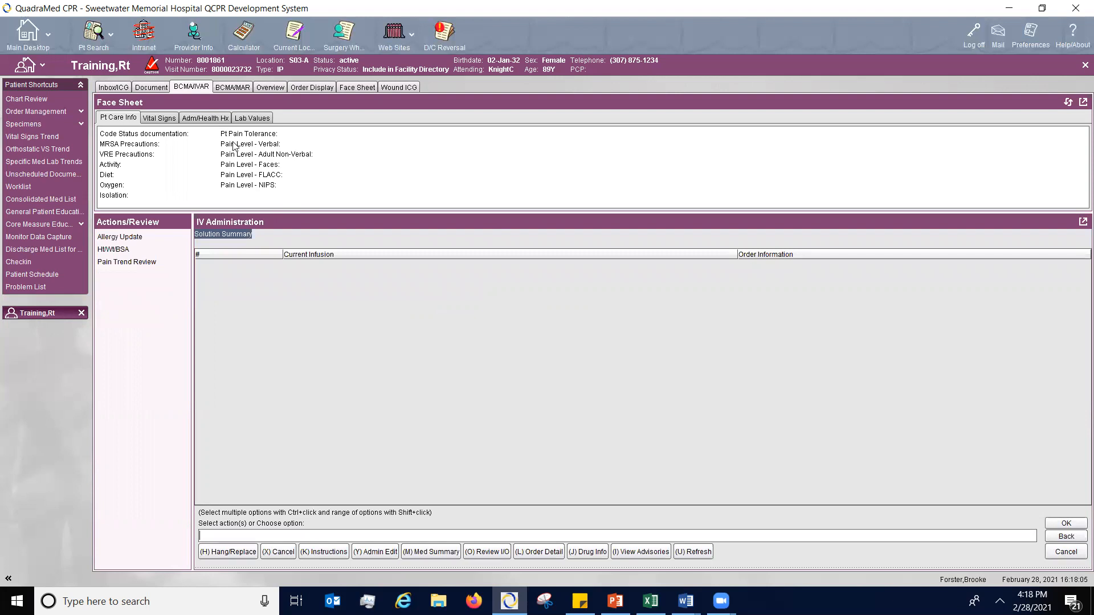
click(234, 87)
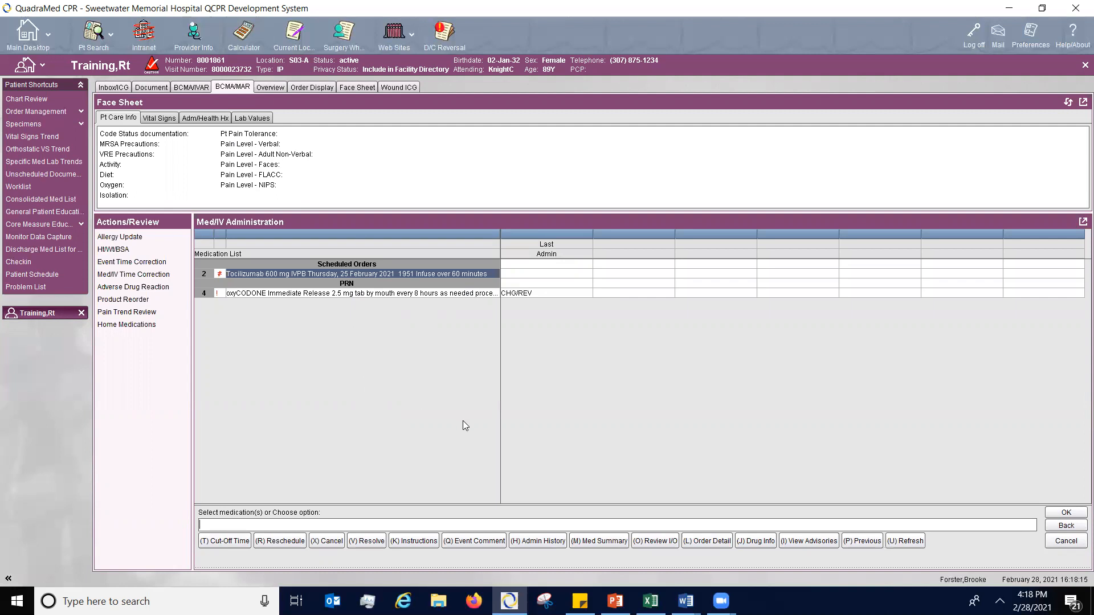
click(530, 297)
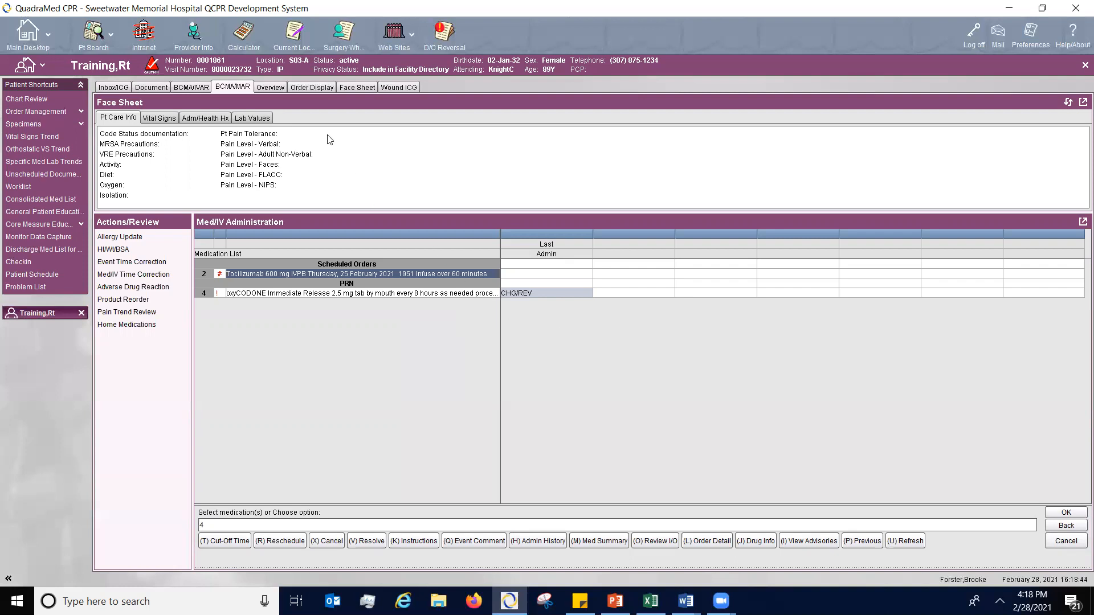
click(271, 89)
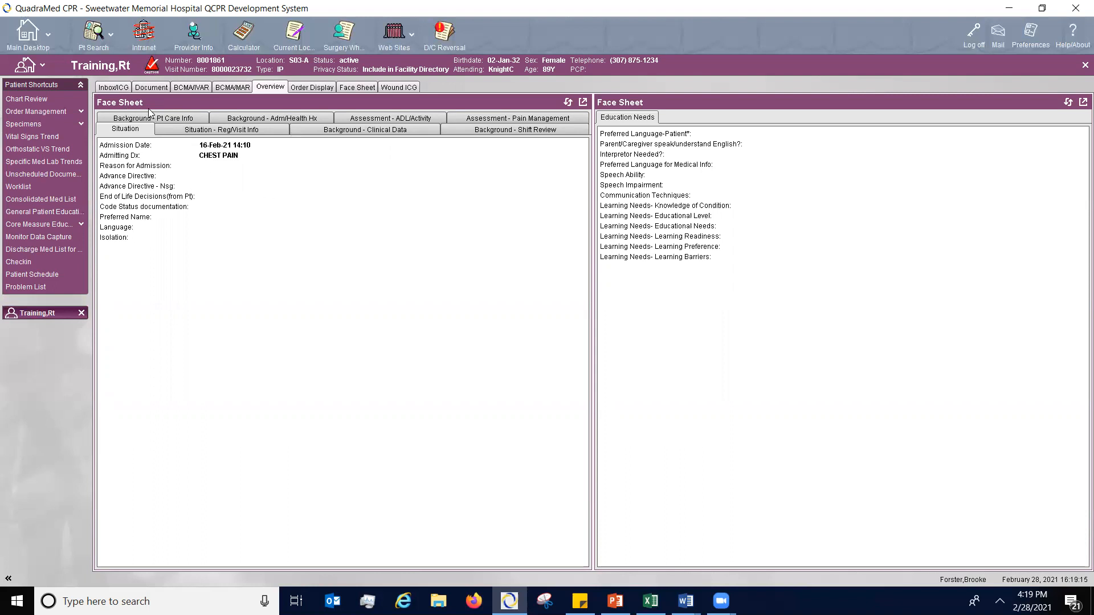
- Expand the Order Display to include inactive orders and review the details of the oxyCODONE Immediate Release order, without quitting the display
click(314, 86)
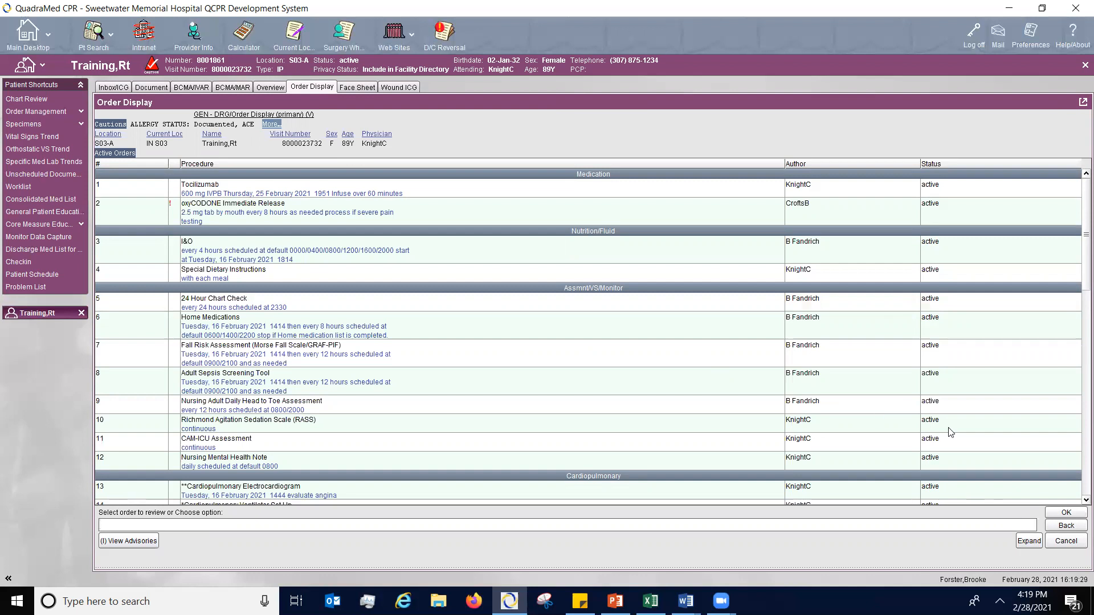
click(1030, 541)
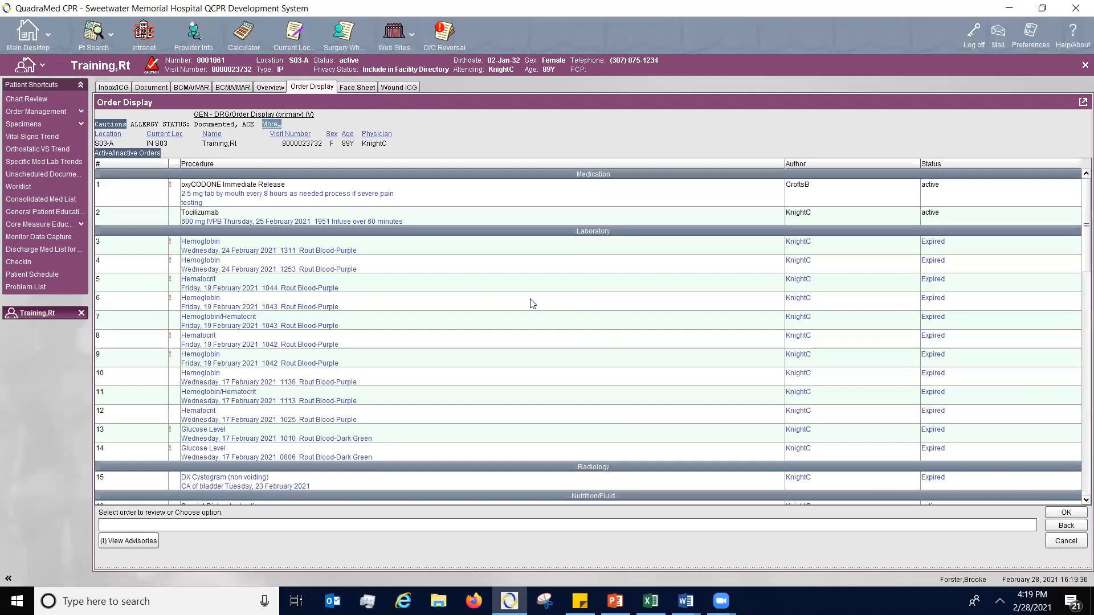
double_click(449, 198)
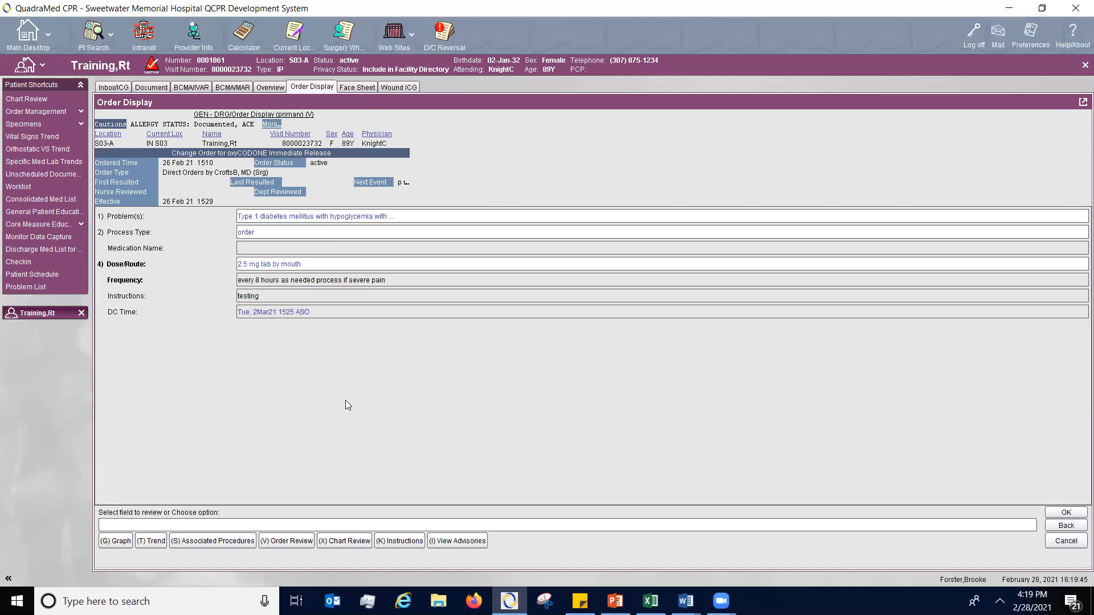
click(1076, 513)
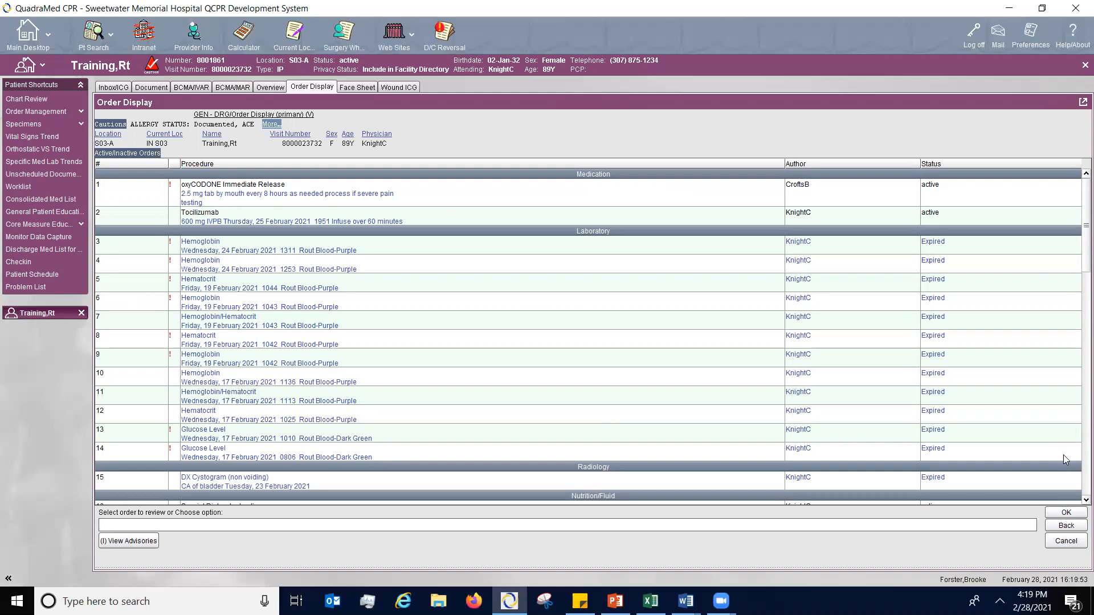
click(1065, 542)
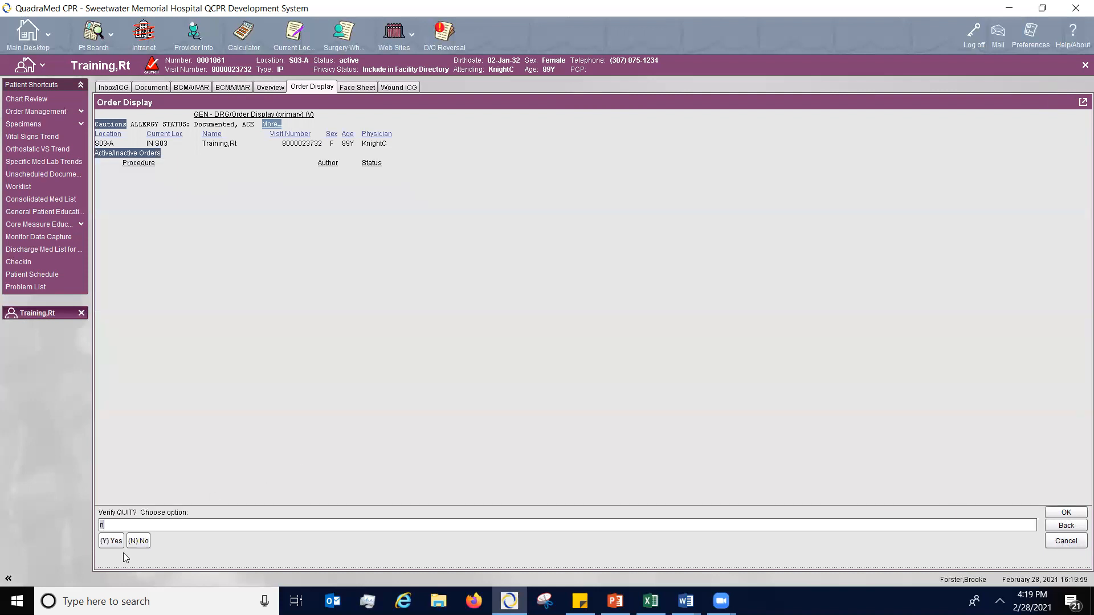
key(Return)
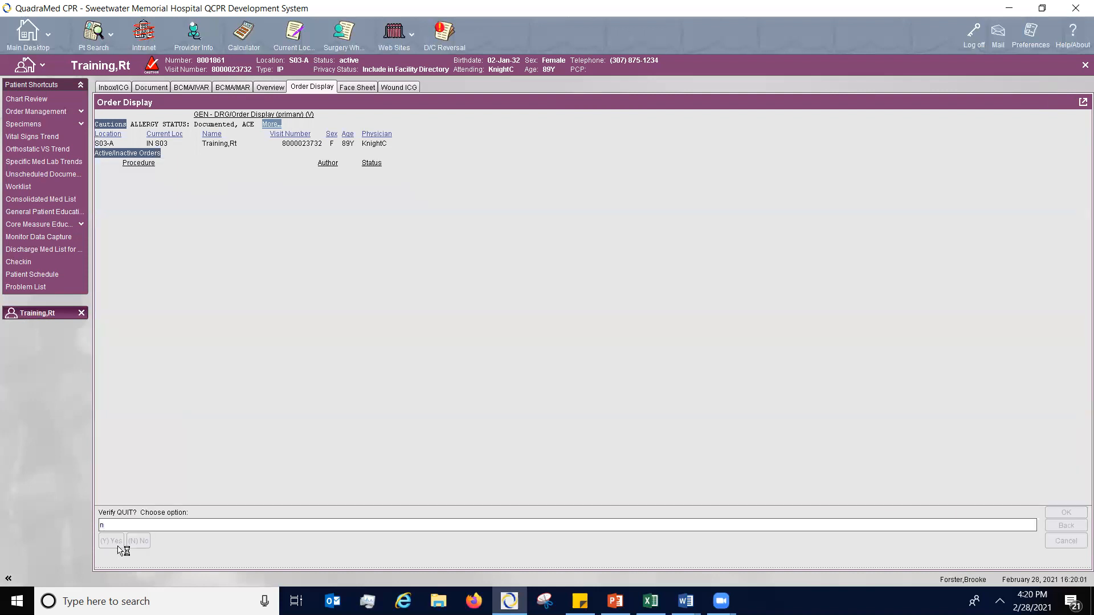
- Review the surgical Face Sheet's Pre-Operative, Times, People and Cummulative Data sections, returning to Pre-Operative
click(363, 89)
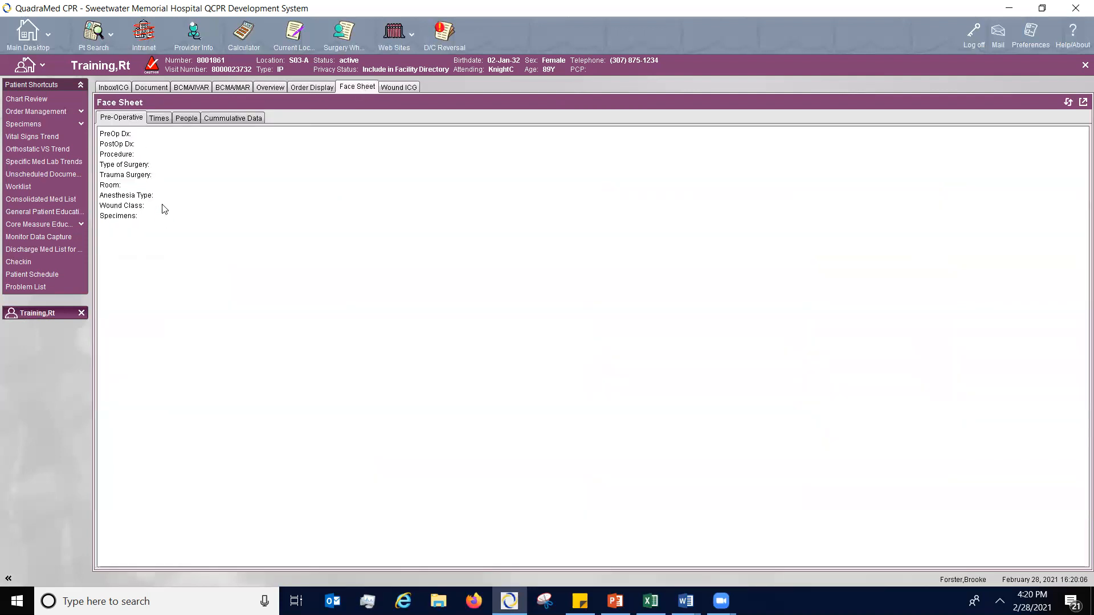
click(166, 121)
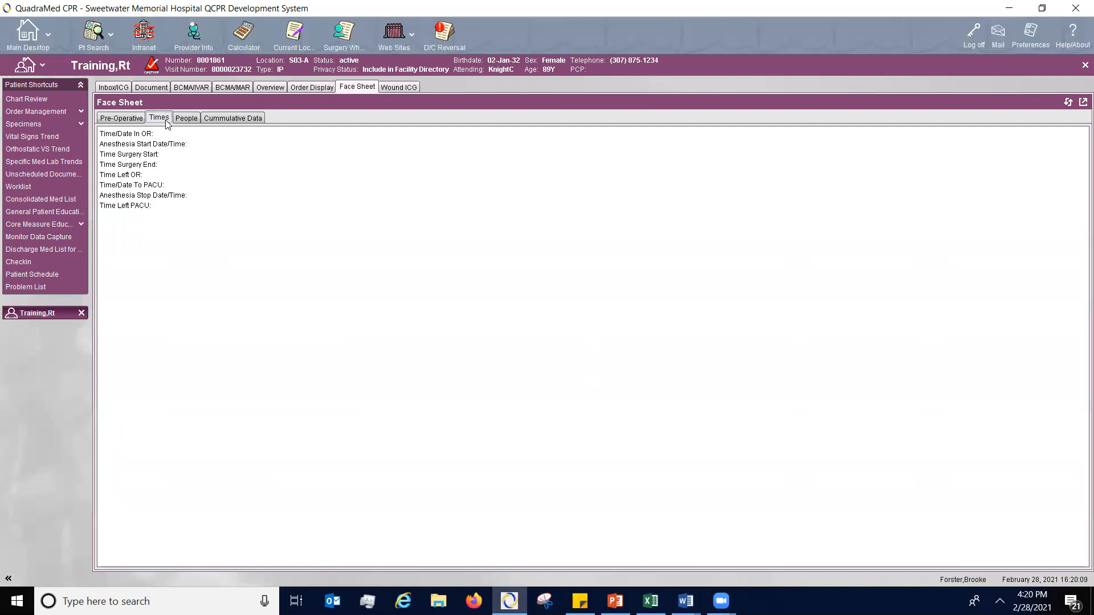
click(193, 123)
click(214, 122)
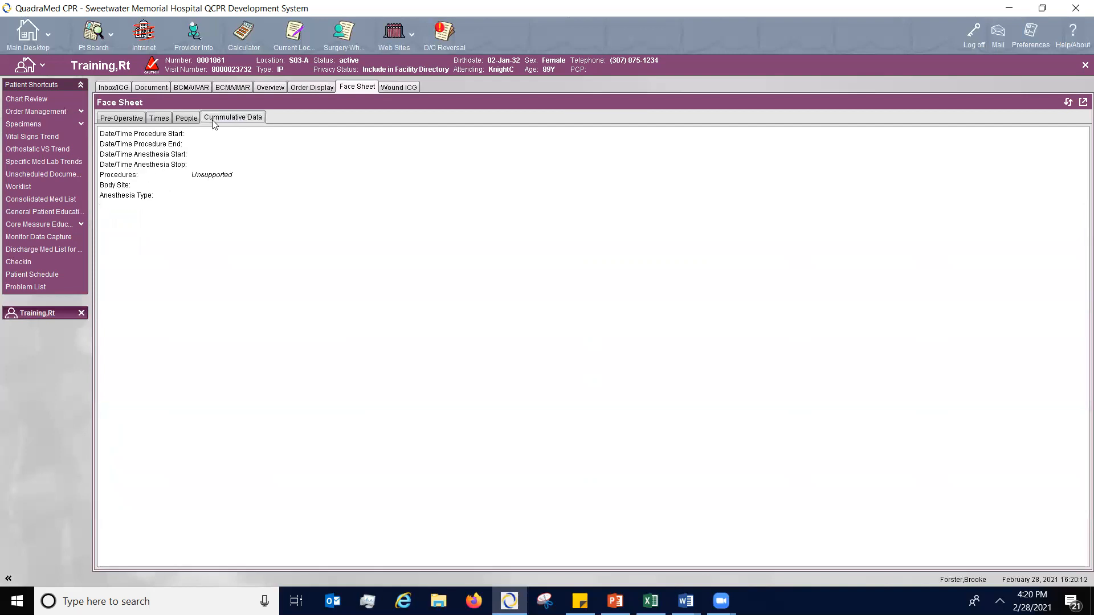
click(126, 122)
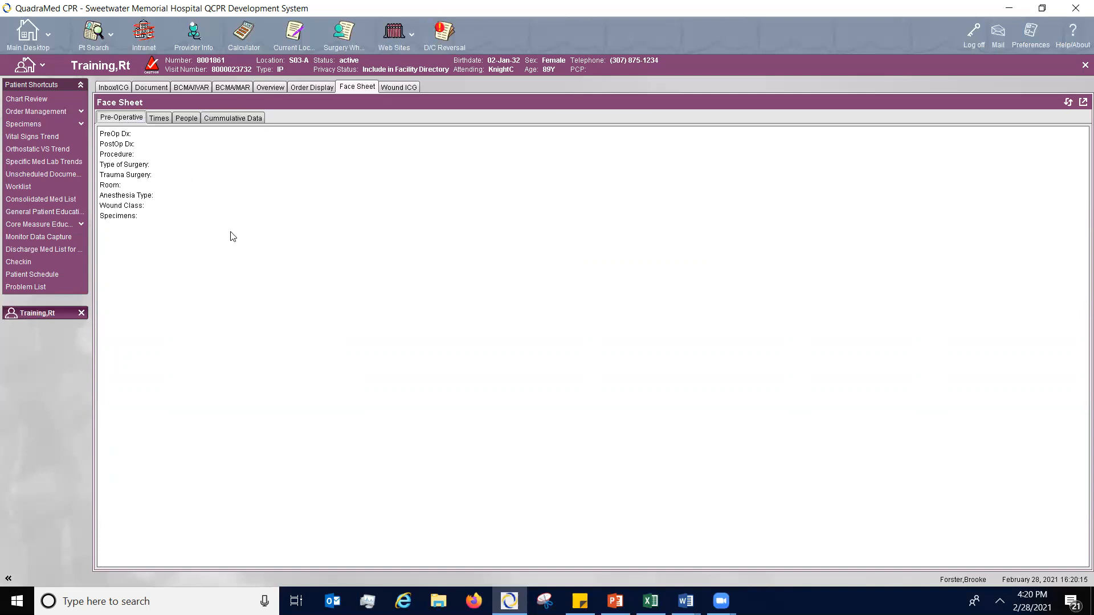
- View the Wound ICG page and the Chart Review's All Events list, returning to the Chart Review options
click(406, 87)
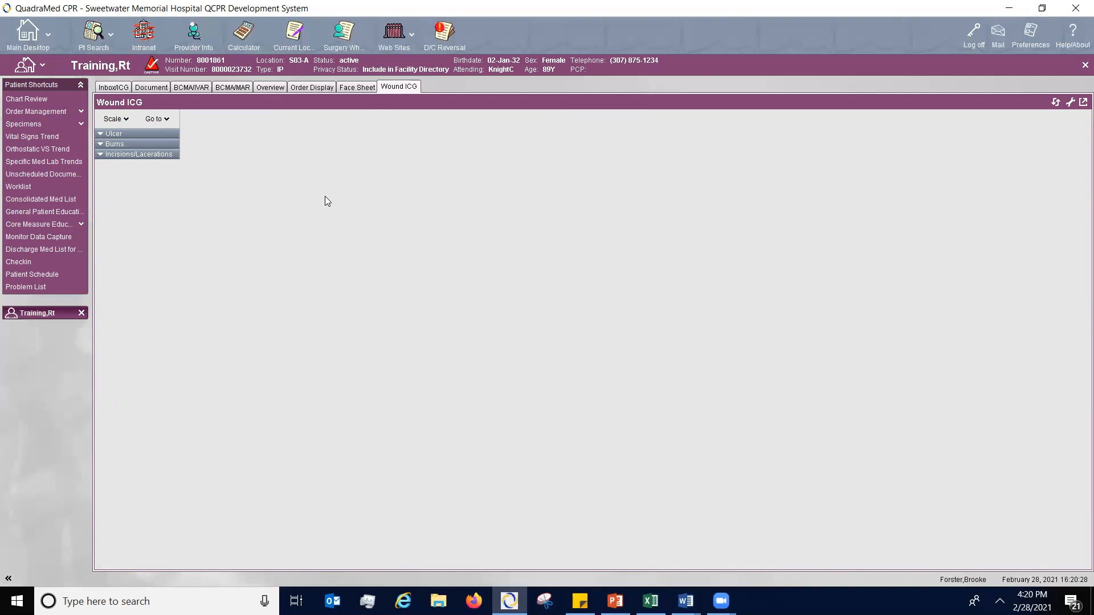
click(31, 99)
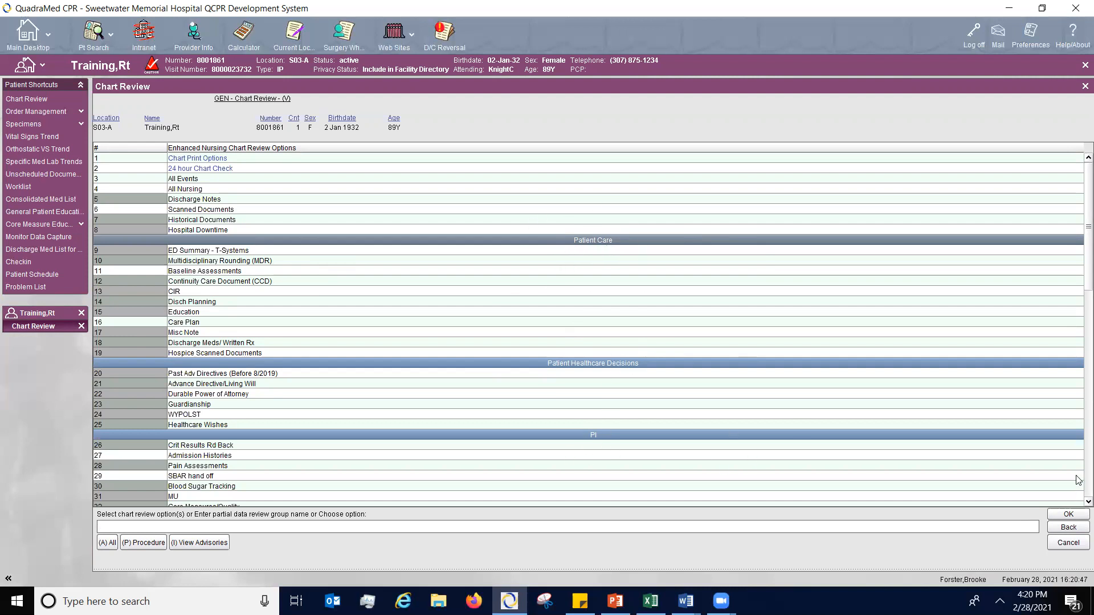
scroll(1077, 499, down, 3)
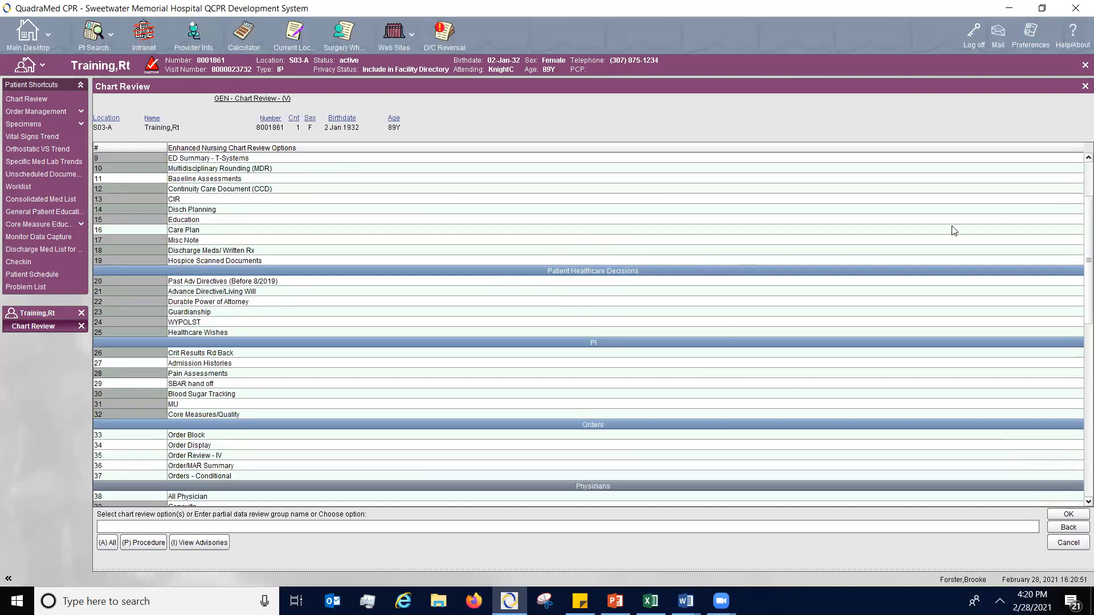
scroll(1077, 188, up, 3)
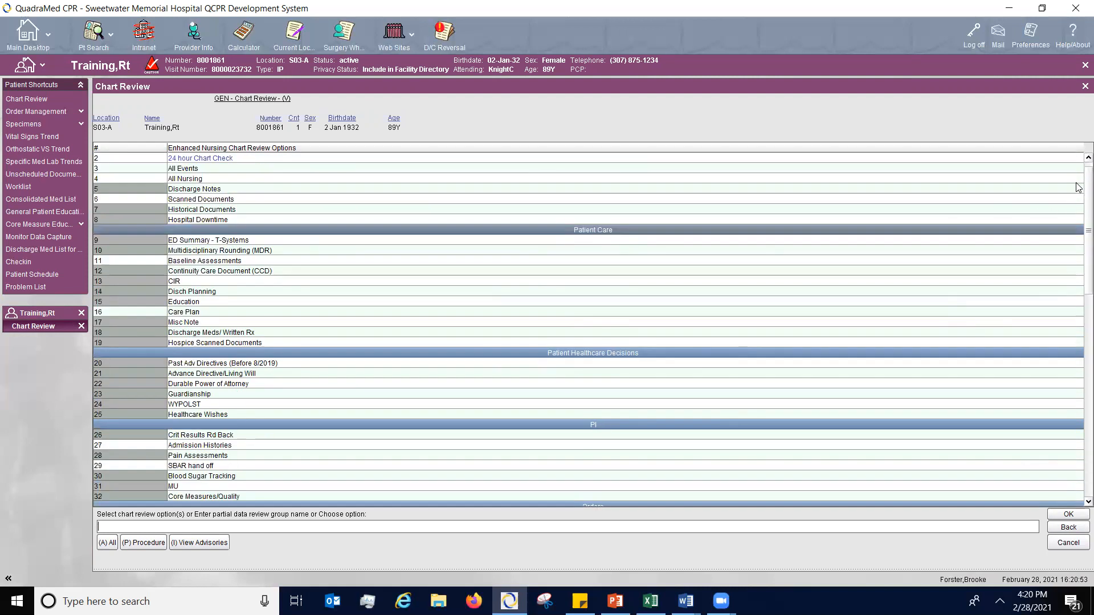
scroll(1077, 188, up, 1)
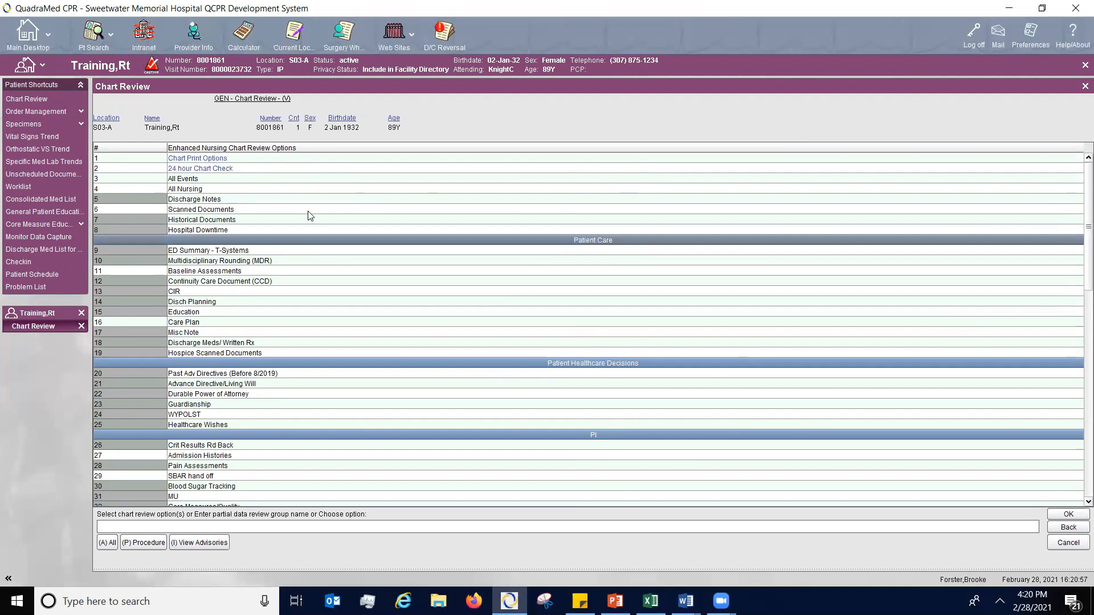
double_click(190, 179)
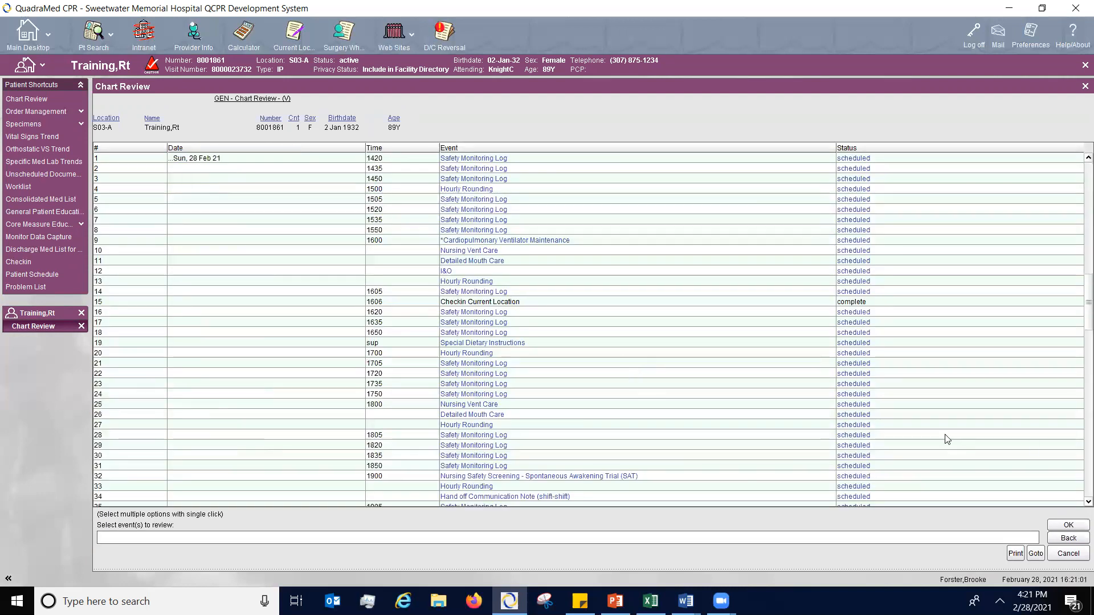
click(1069, 539)
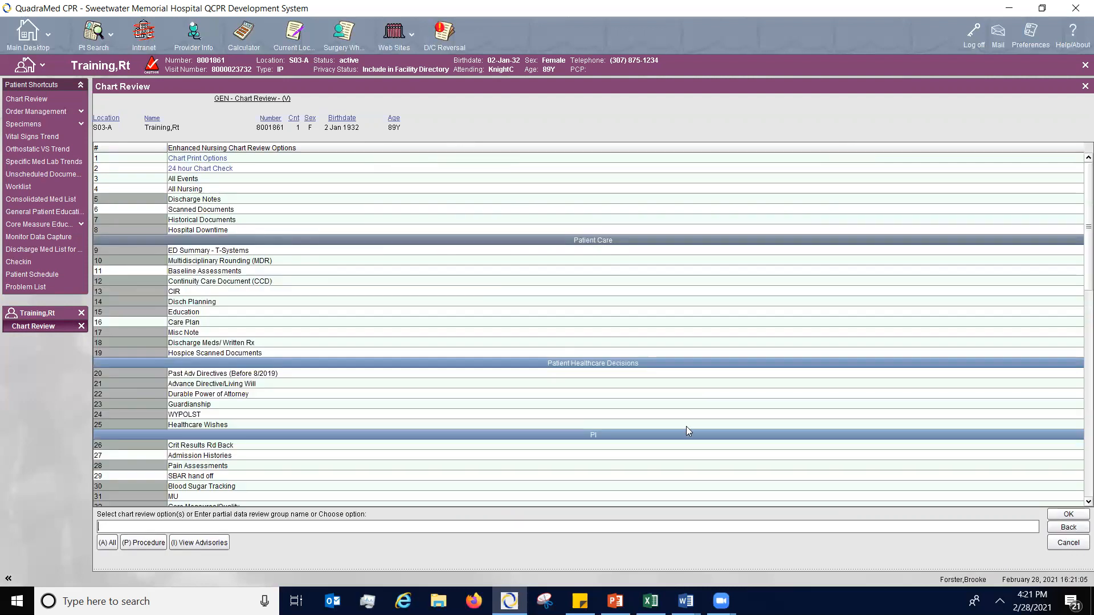
- Search Chart Review procedures for "-hem" and open the completed Hematocrit result from 19 Feb 21 1044
click(144, 543)
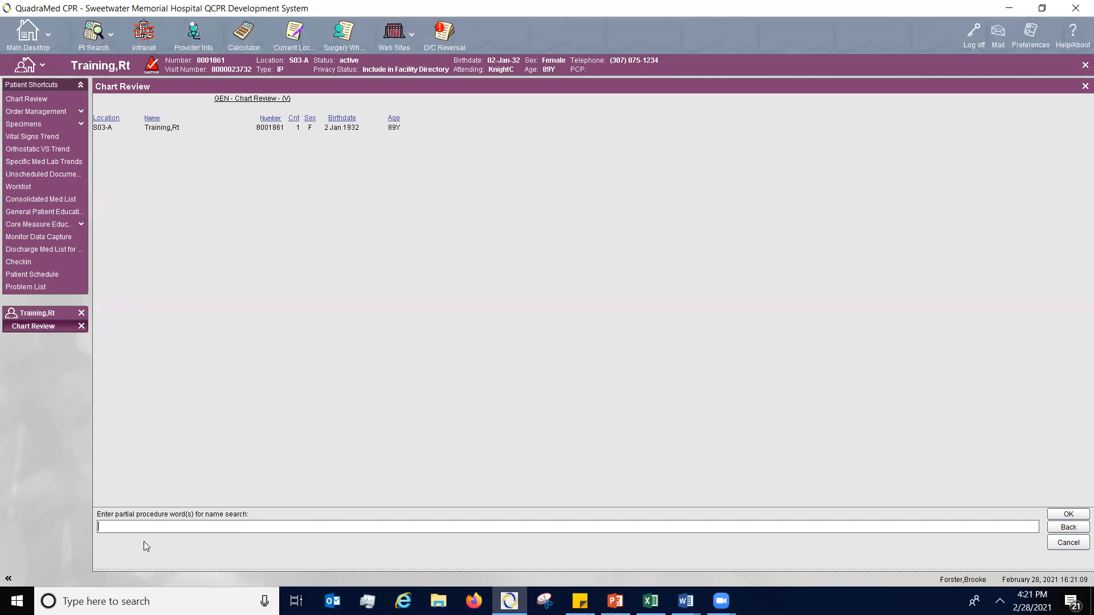
text(-hem-)
key(Return)
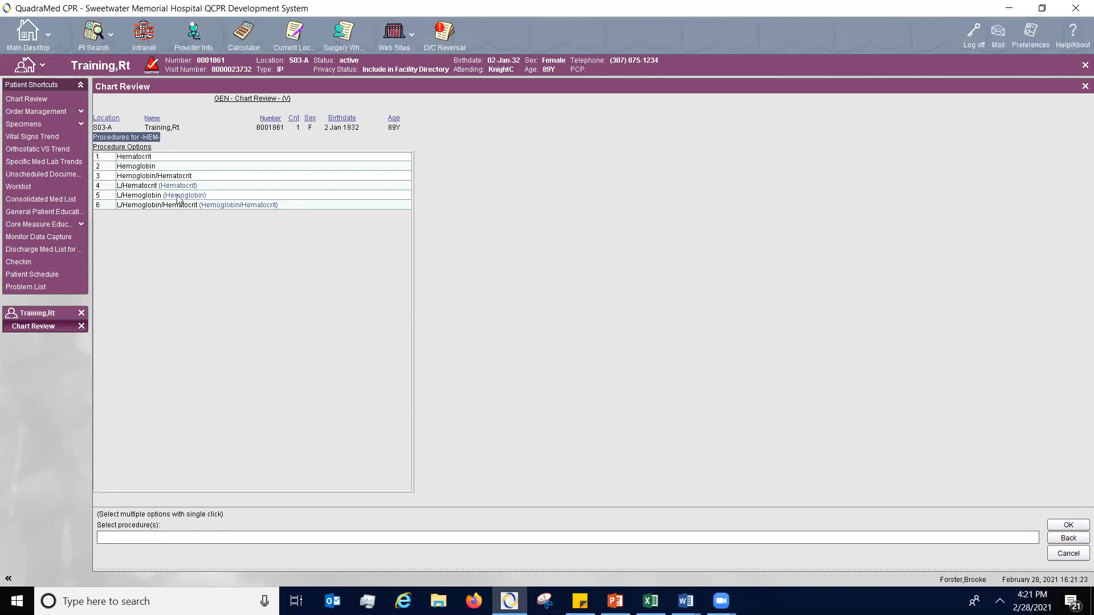
double_click(160, 155)
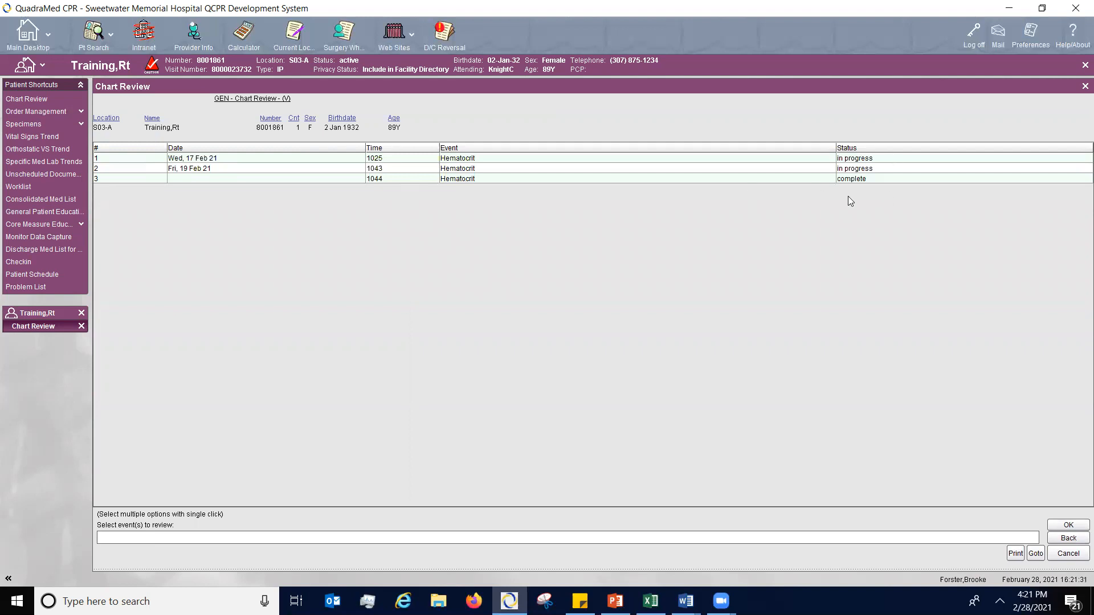
double_click(508, 180)
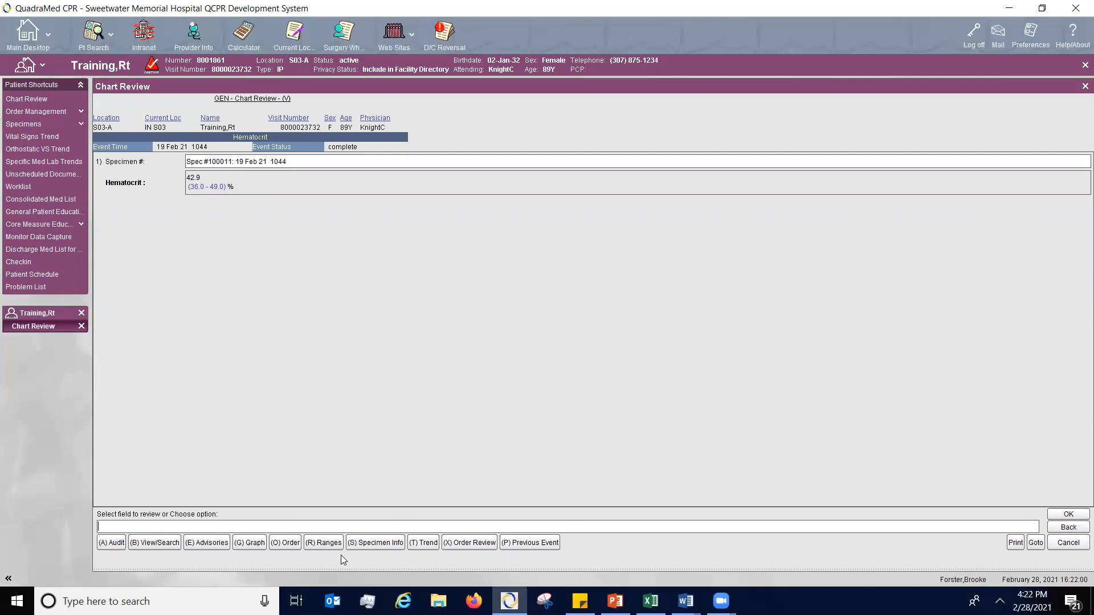
- View the trend for the Hematocrit result and go back to the Chart Review options
click(422, 544)
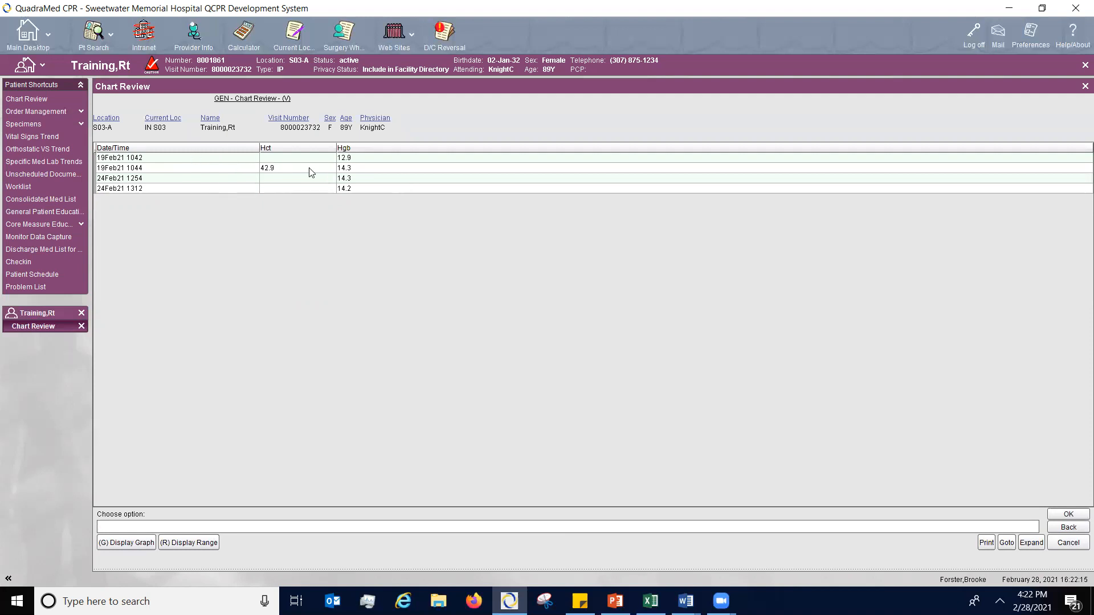
click(1054, 529)
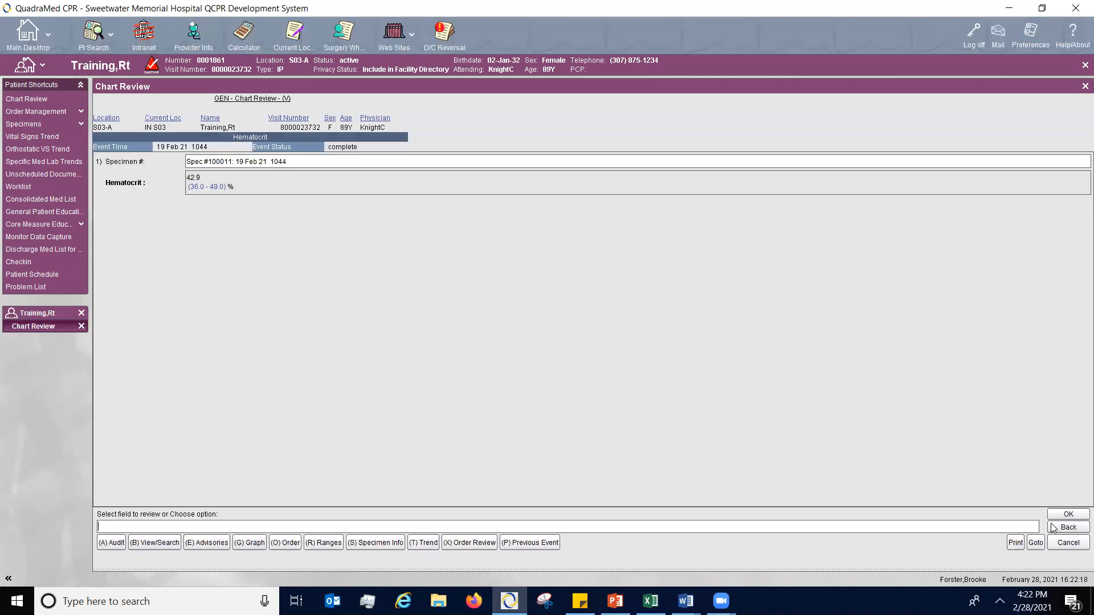
click(1053, 529)
click(1054, 529)
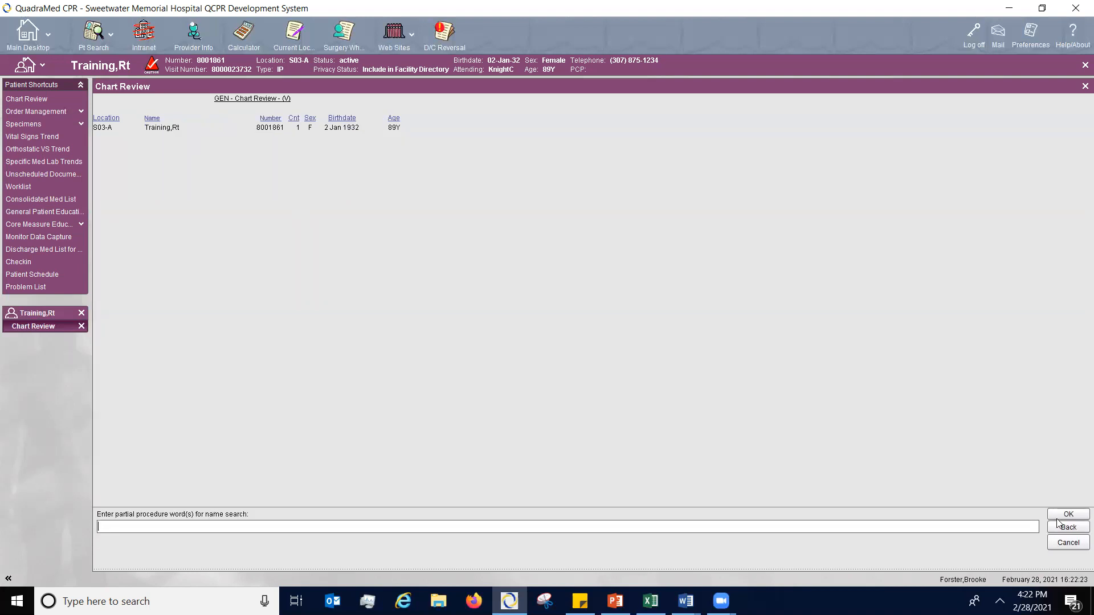
click(1057, 515)
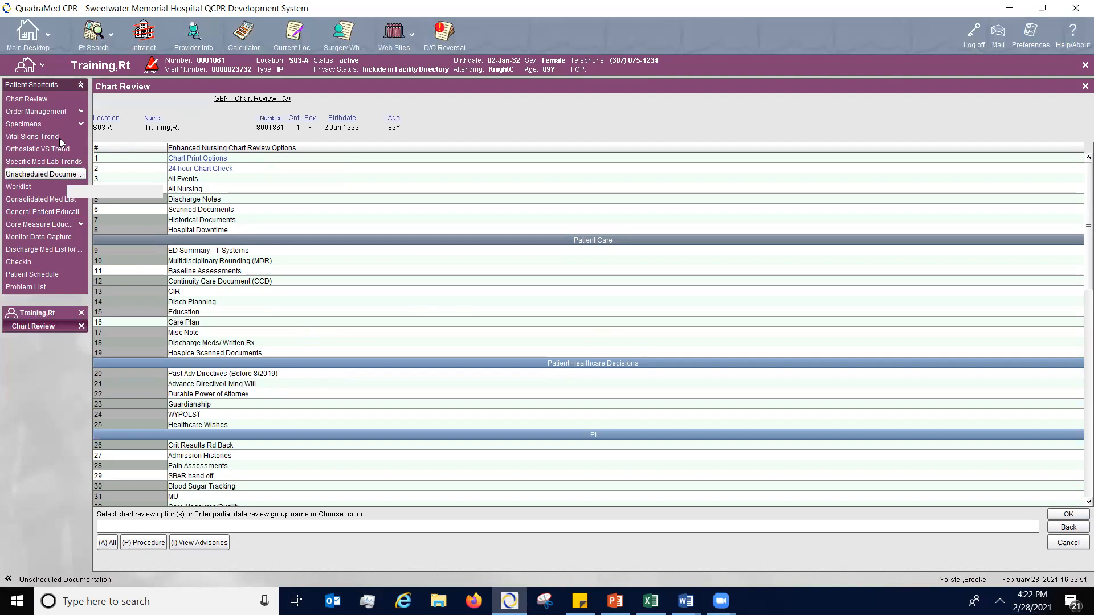
- Start order entry for the patient with order type Verbal and the attending physician as order author
click(49, 113)
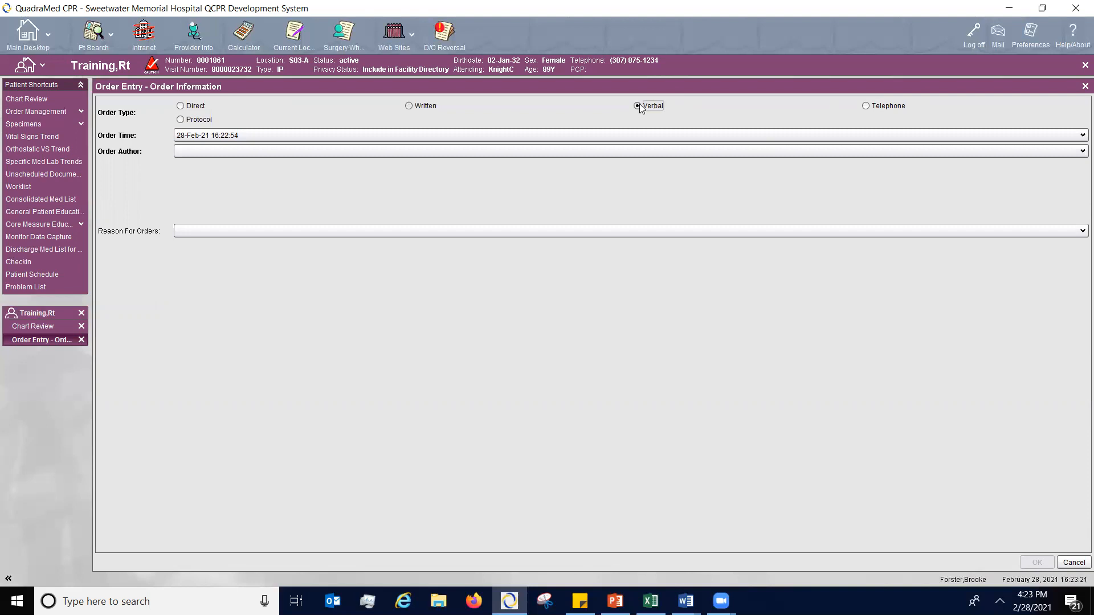
click(598, 151)
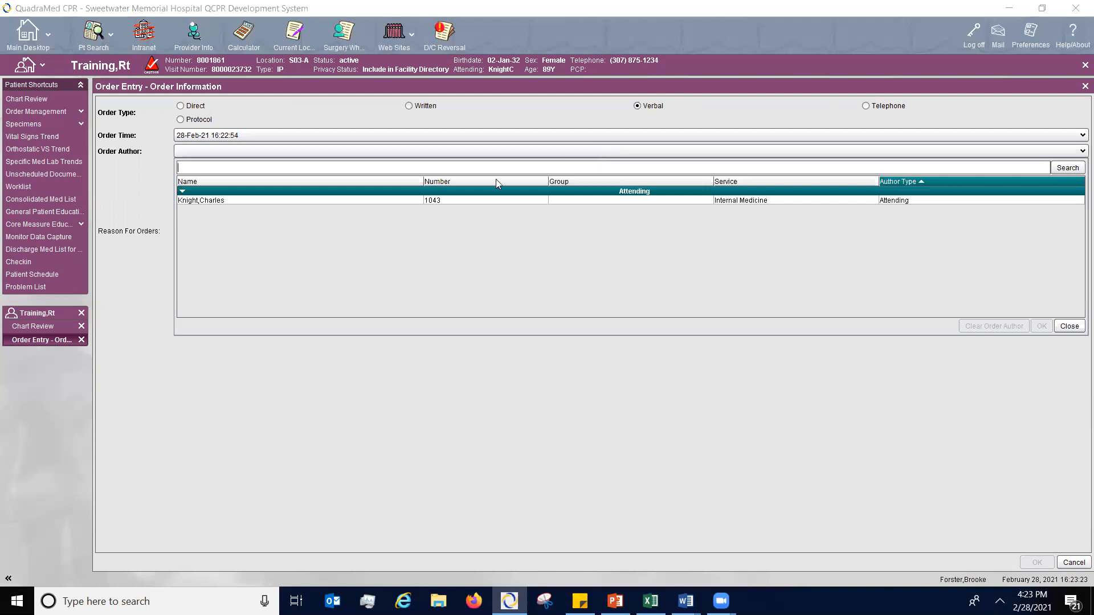
click(449, 203)
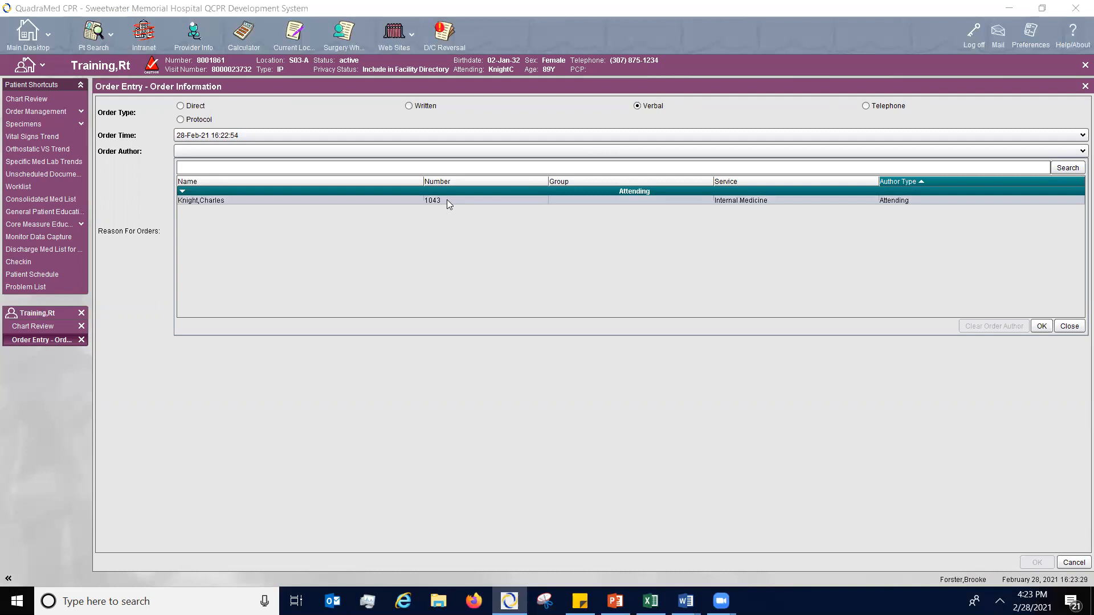
double_click(447, 201)
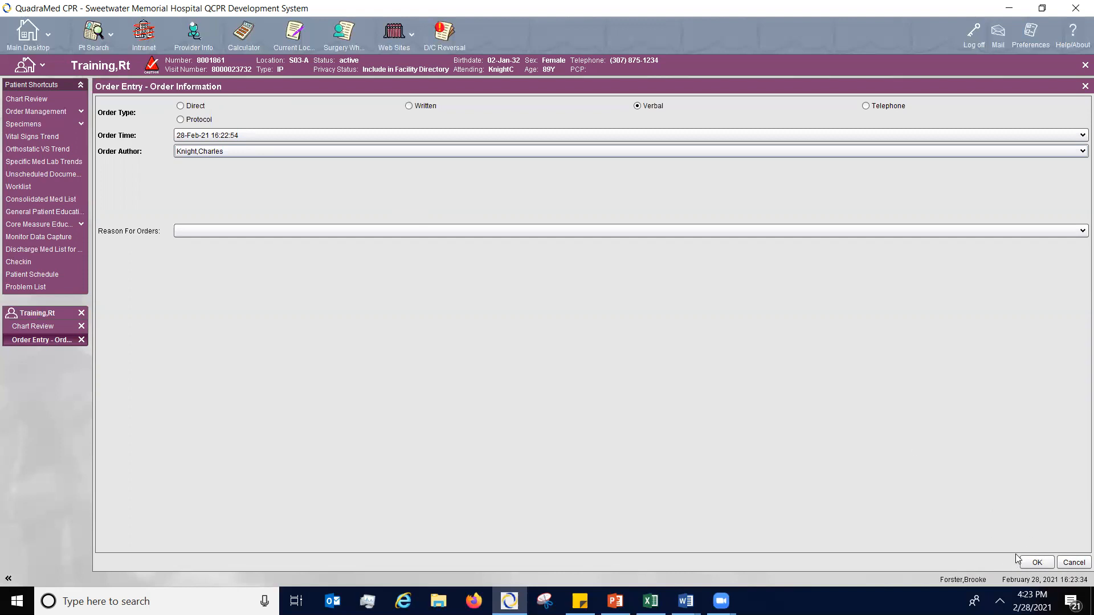
click(1037, 562)
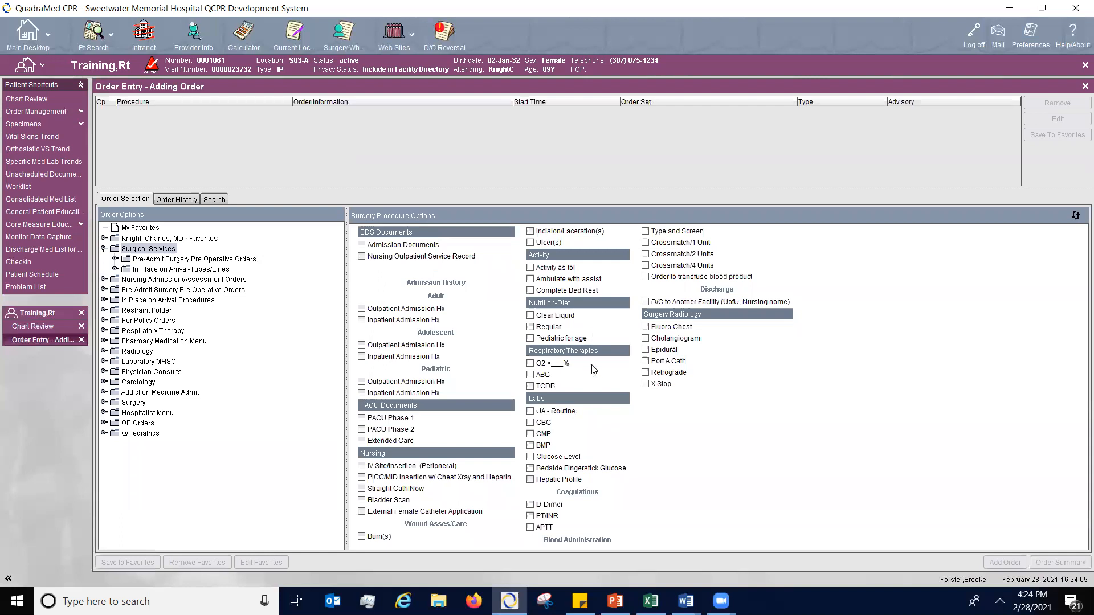
- Add a Clear Liquid diet order from the Surgical Services options, linked to the problem Type 1 diabetes mellitus with hypoglycemia with coma
click(531, 316)
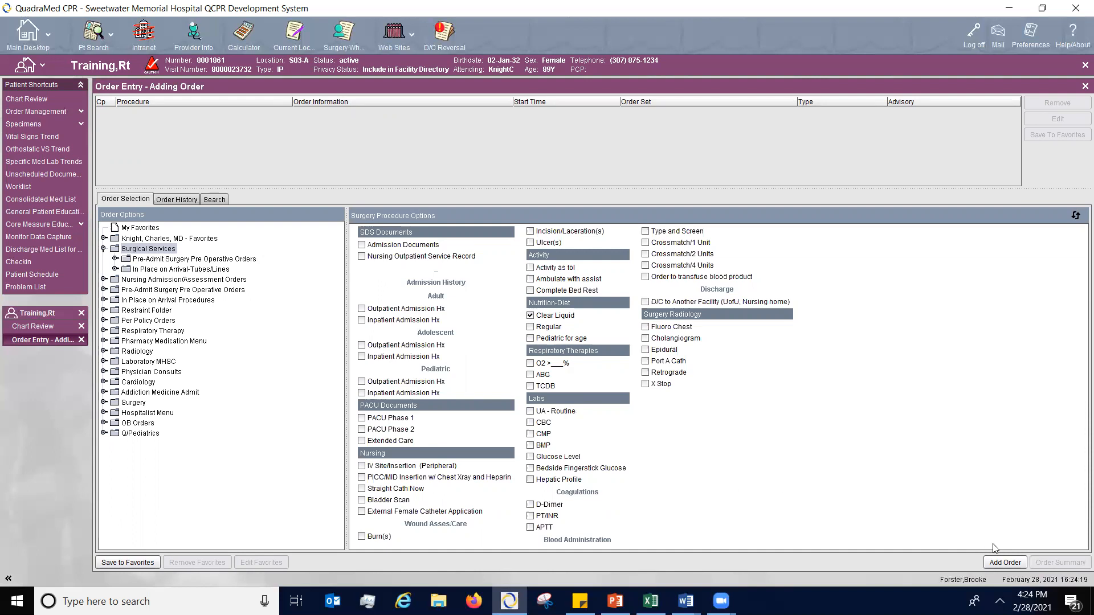
click(1003, 563)
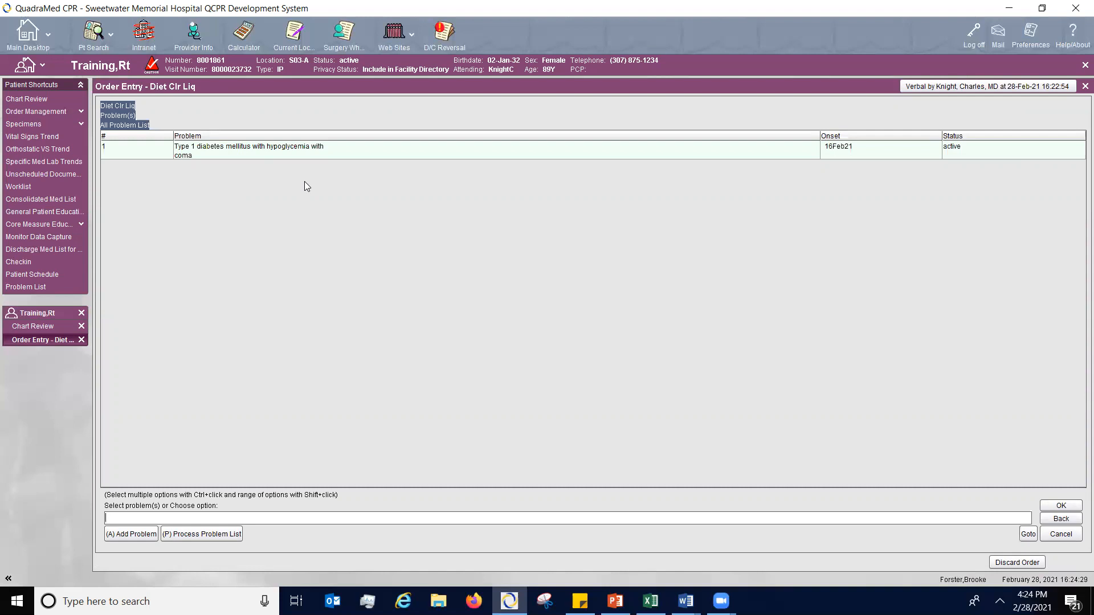
click(336, 152)
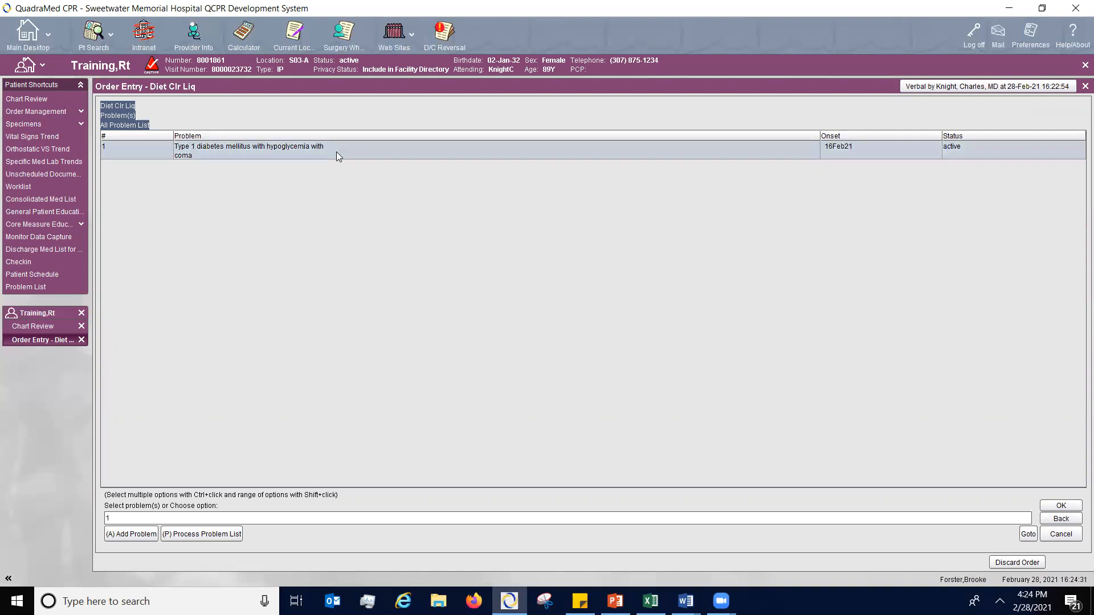
click(1061, 508)
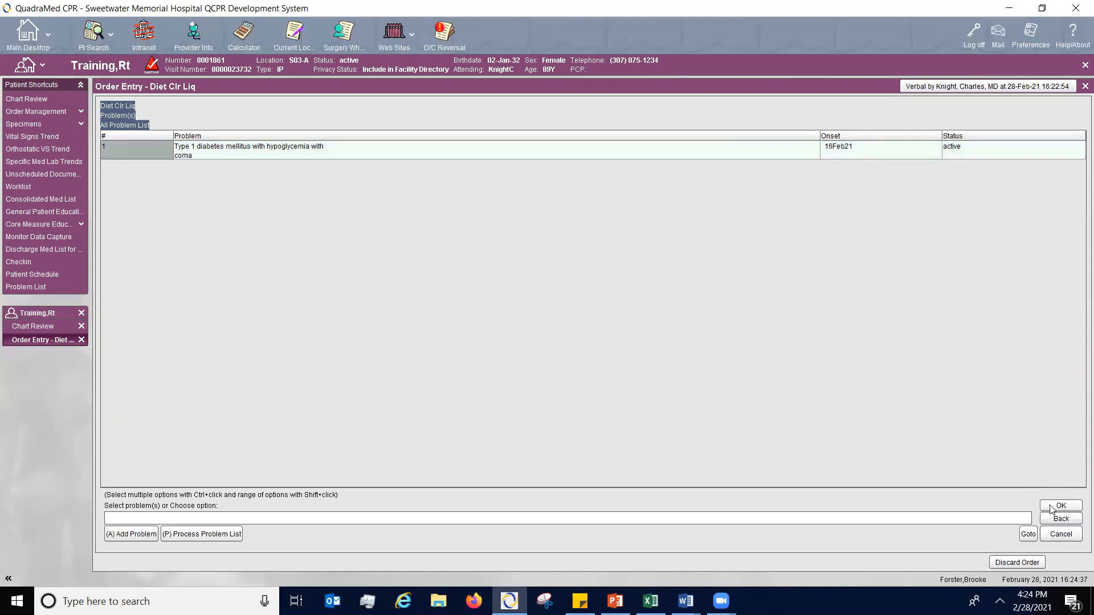
click(1053, 506)
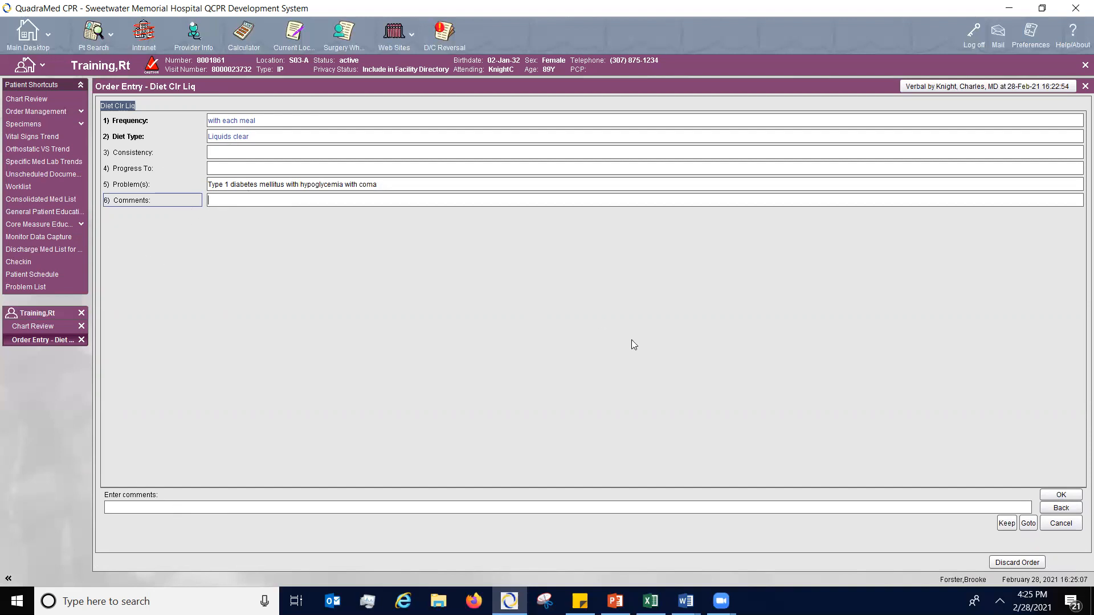
- Leave the clear liquid diet order's comments blank, record the read back, and add the order to the order list
click(1061, 496)
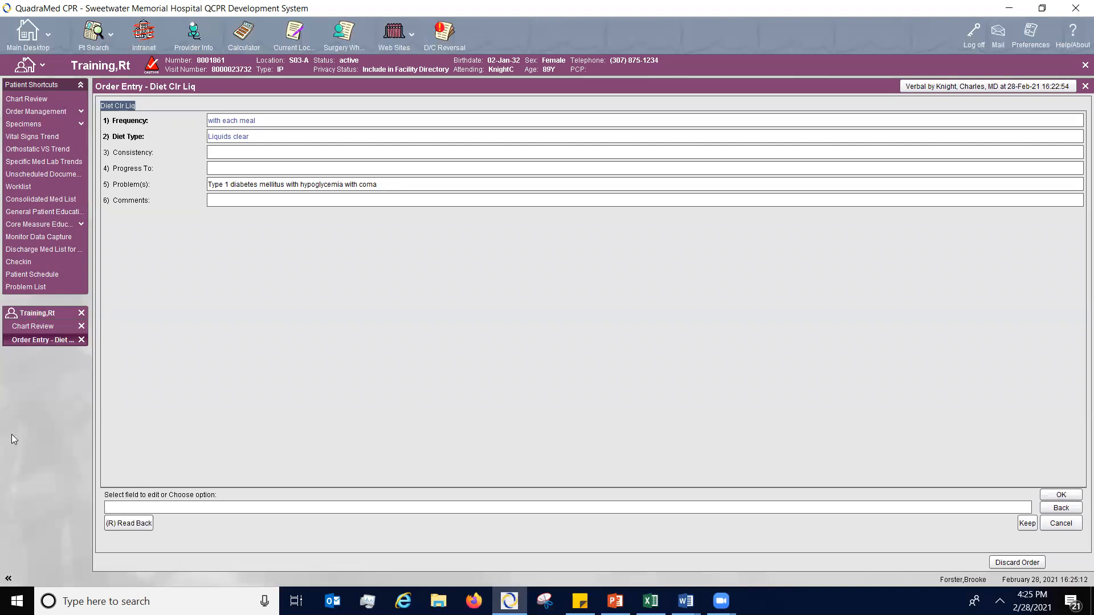
click(130, 526)
click(1061, 495)
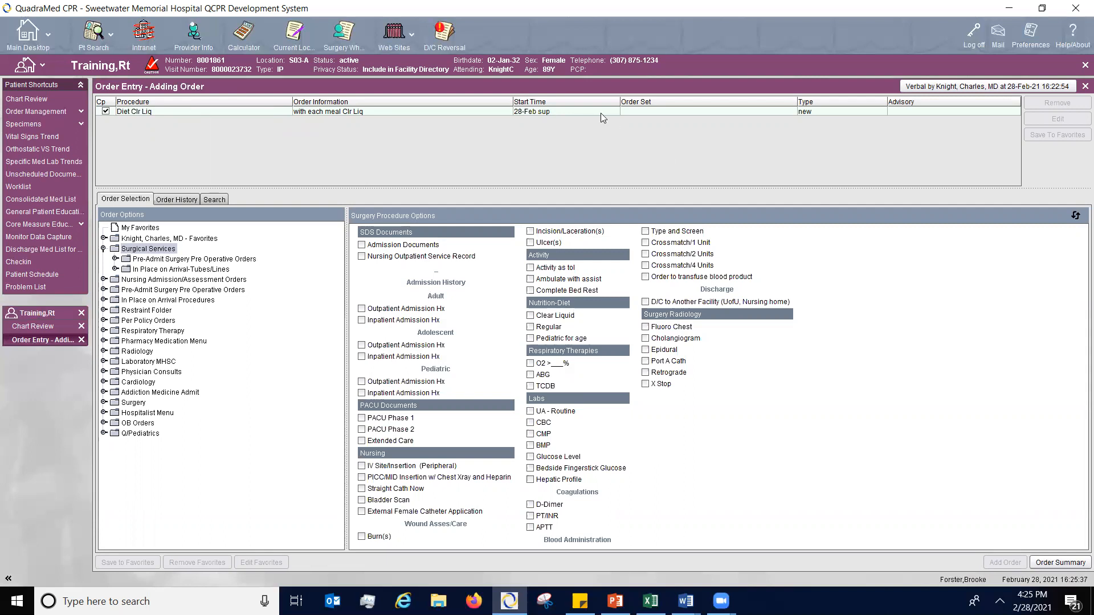
- Examine the active orders in the Order History, including the details of the as-needed Cardiopulmonary Ventilator Maintenance order
click(175, 201)
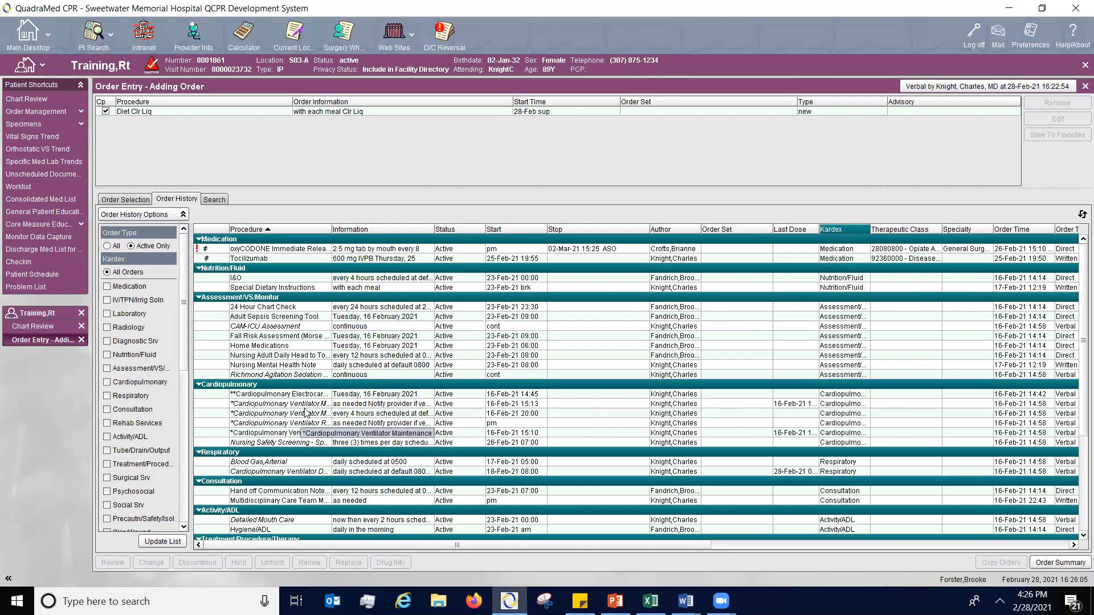
click(305, 396)
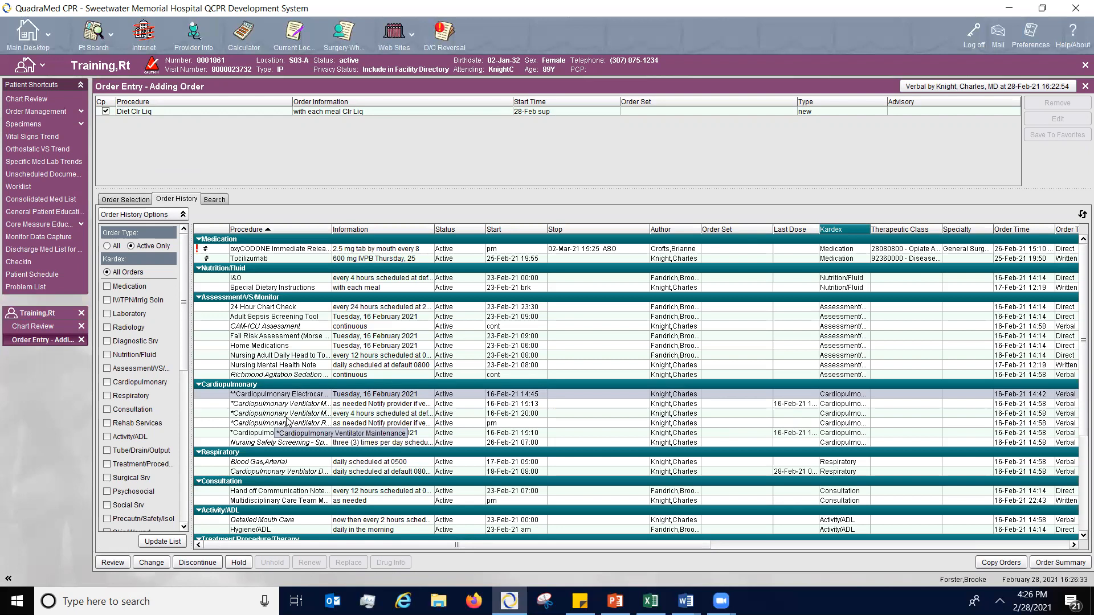
click(256, 404)
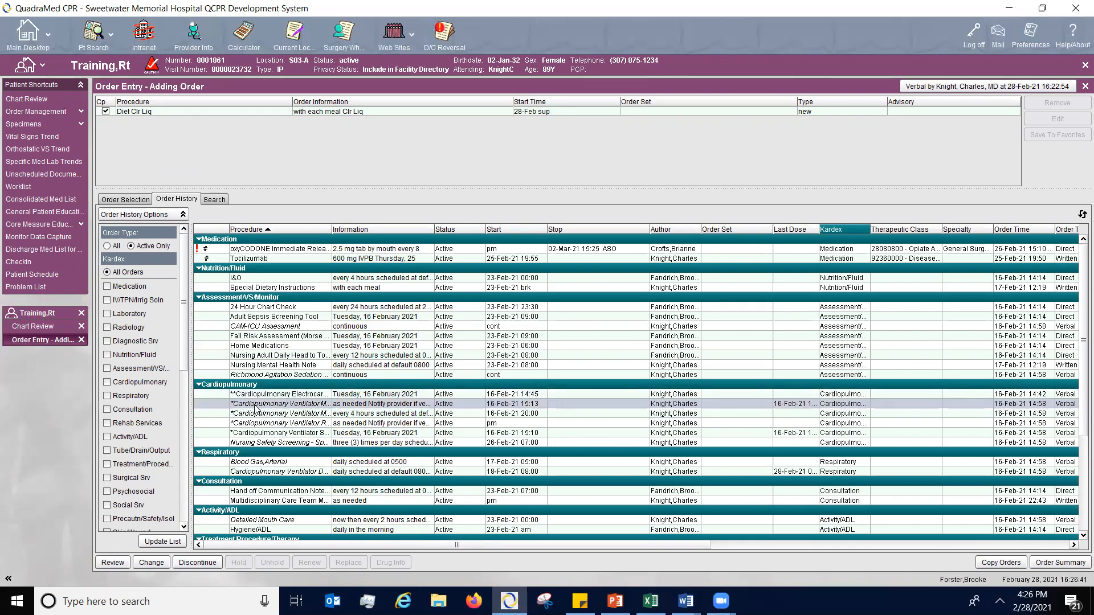
double_click(254, 405)
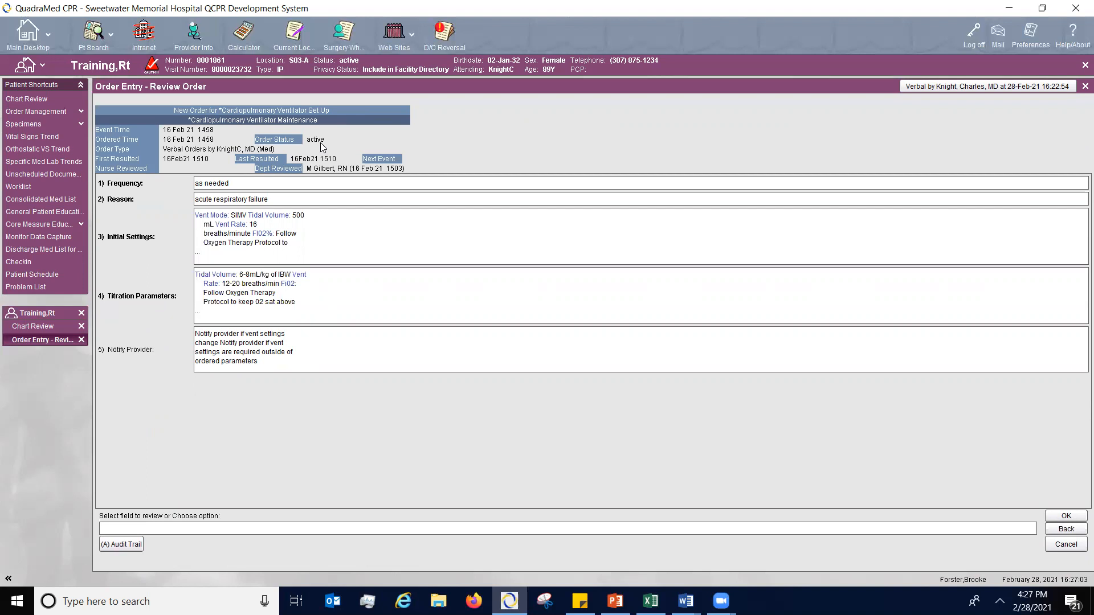
click(1064, 529)
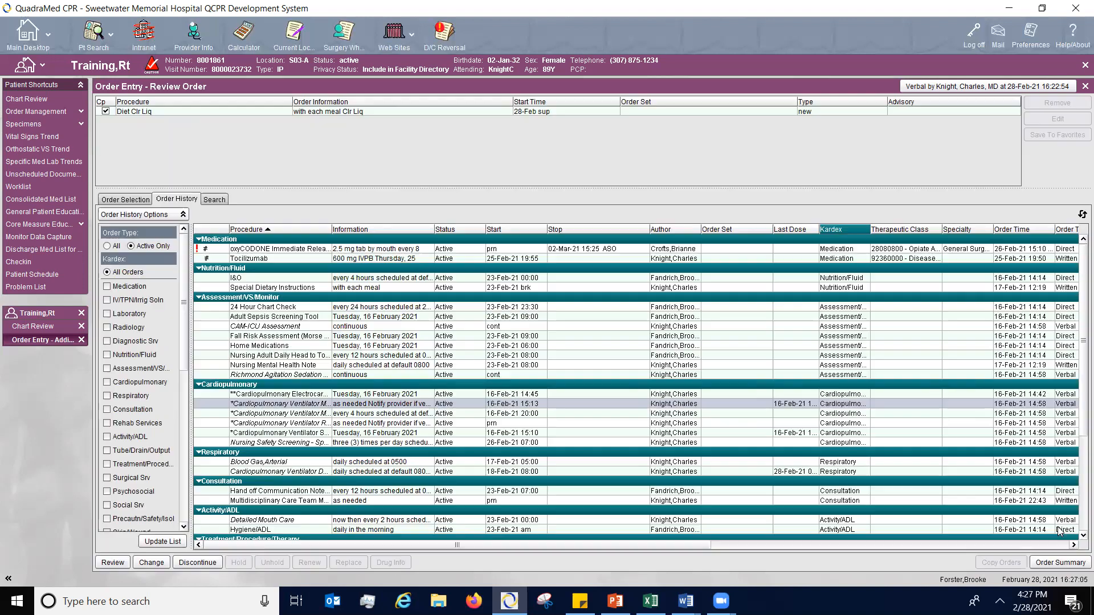
click(315, 394)
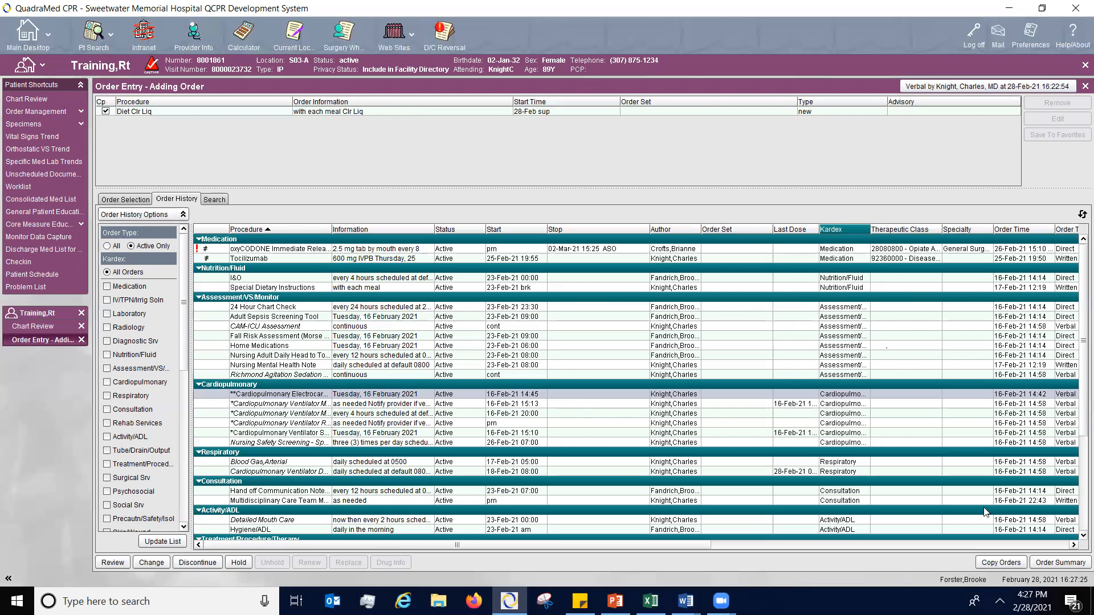
- Review the clear liquid diet order in the order summary and accept it
click(1047, 563)
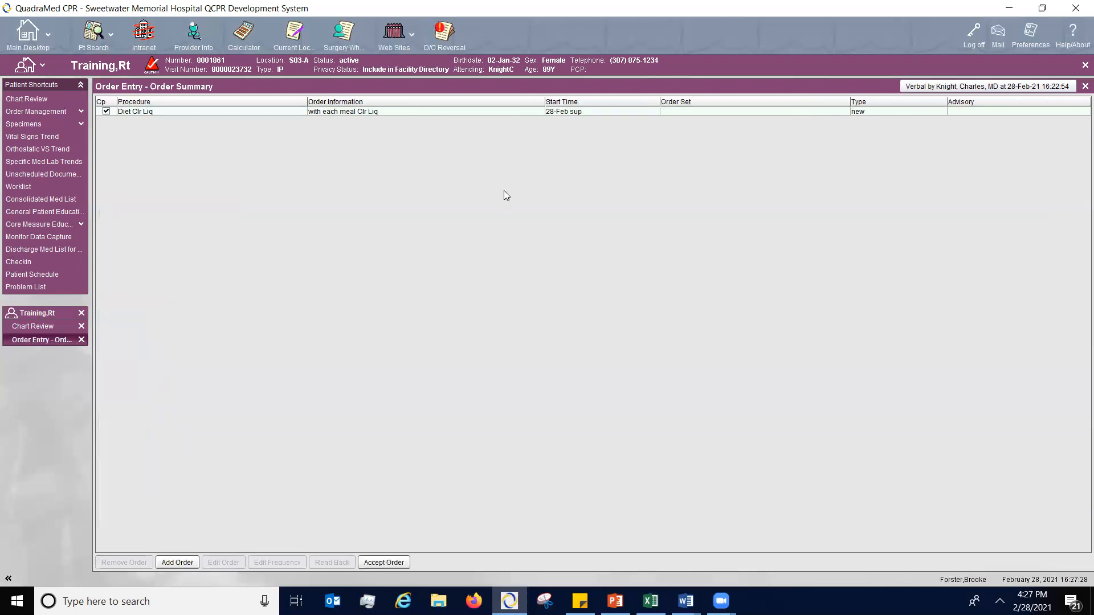
click(627, 108)
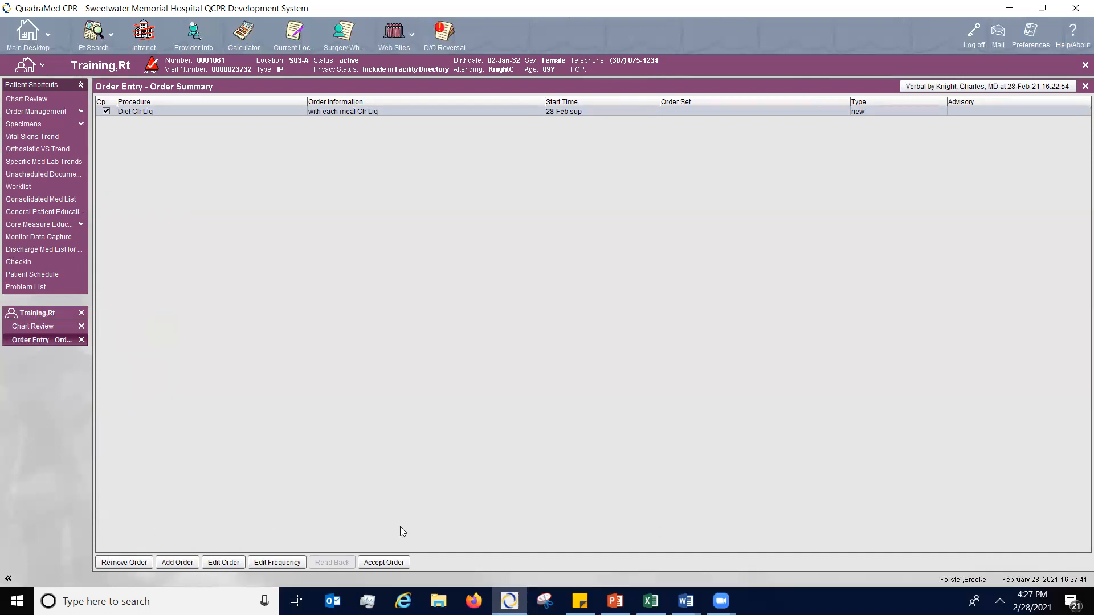
click(388, 564)
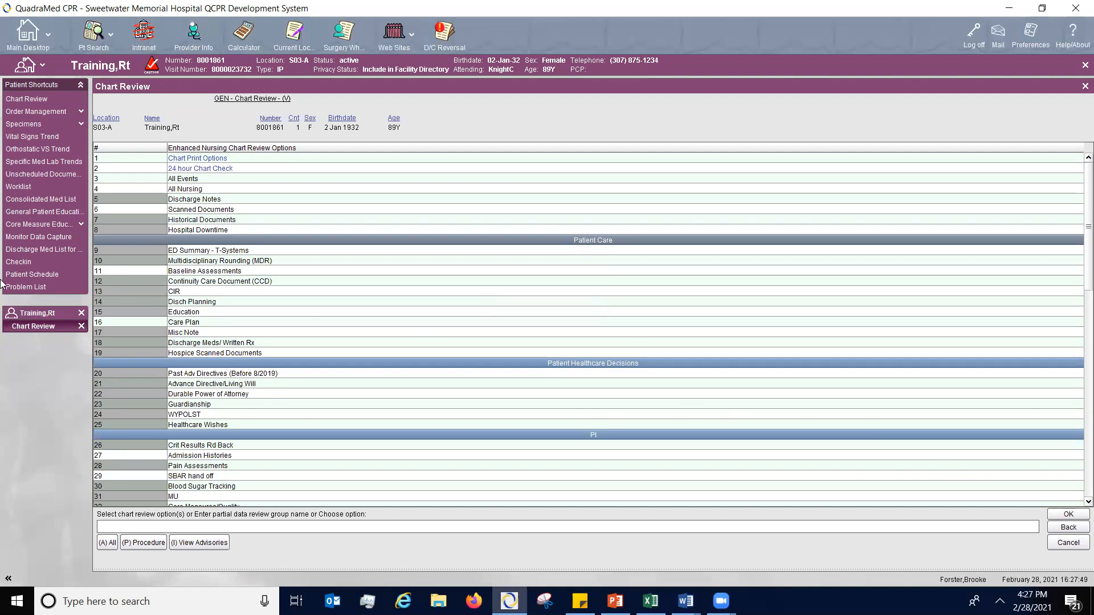
- Examine the patient's vital signs trend and orthostatic vital signs trend
click(43, 137)
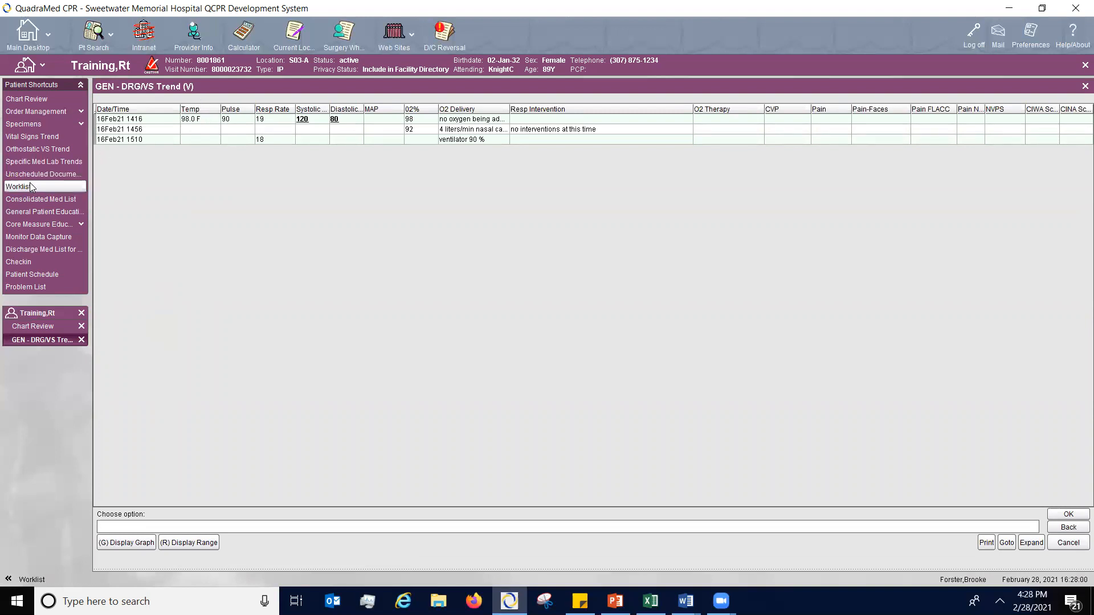
click(35, 149)
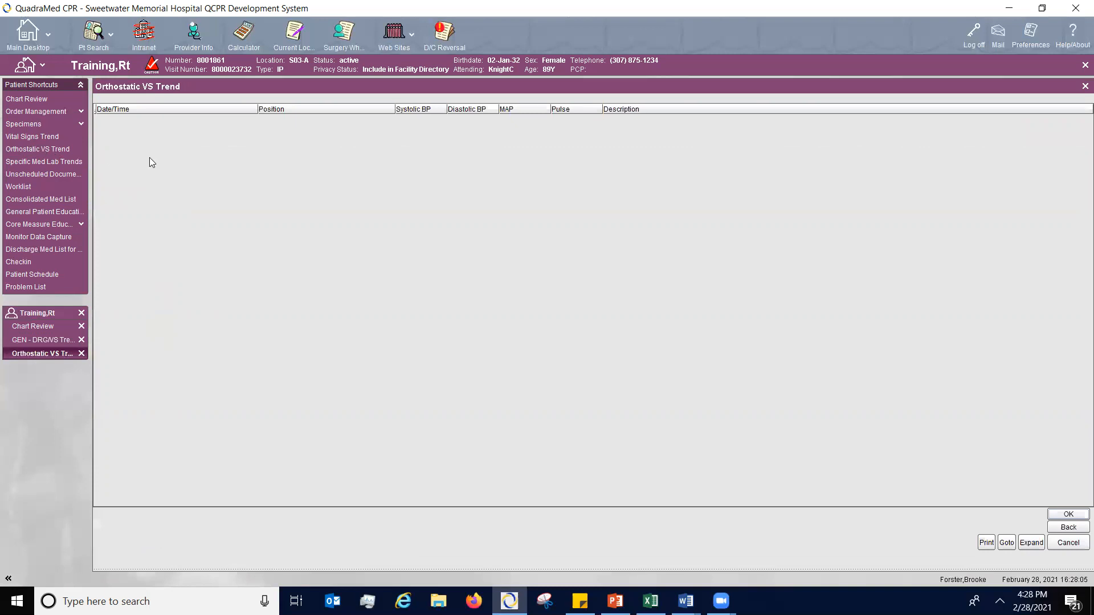
- Start a Pre-Surgical Checklist from the surgery-specific unscheduled documentation with the performed time set to now
click(67, 175)
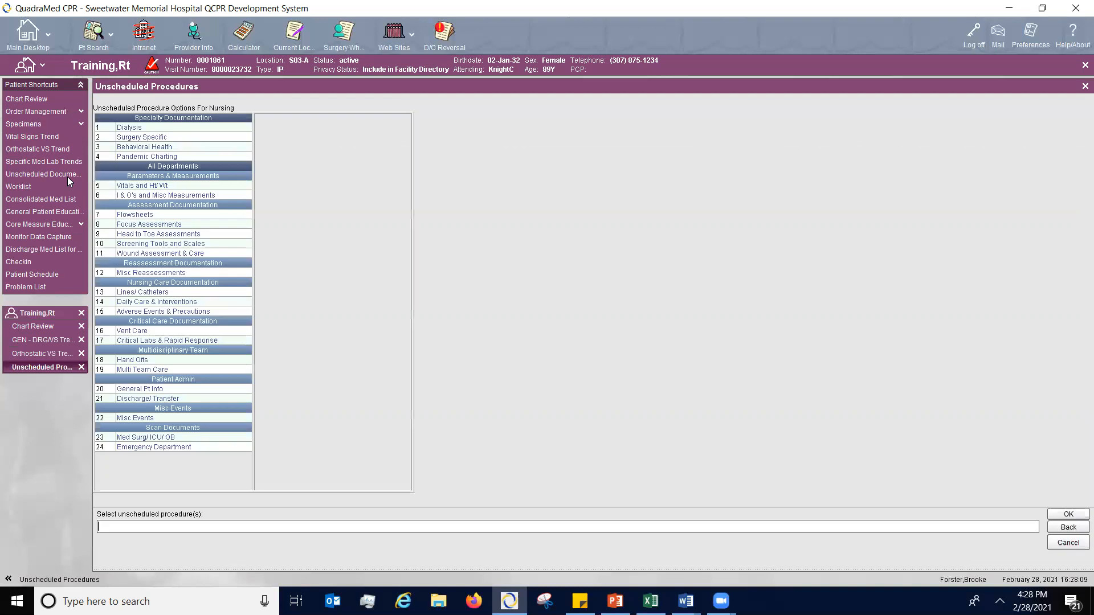
drag(91, 137, 138, 135)
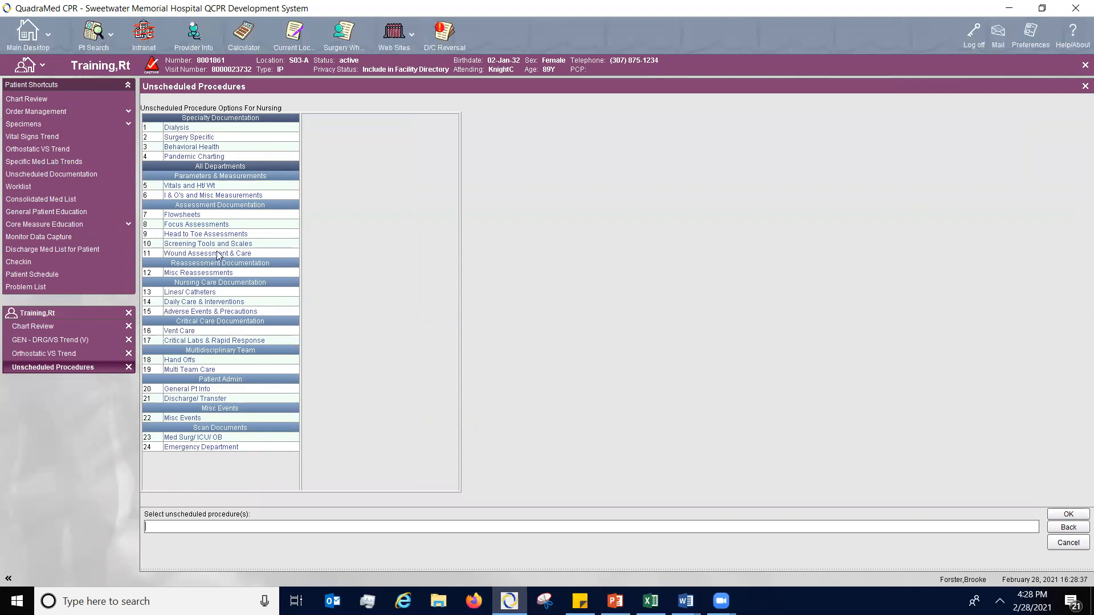
click(199, 140)
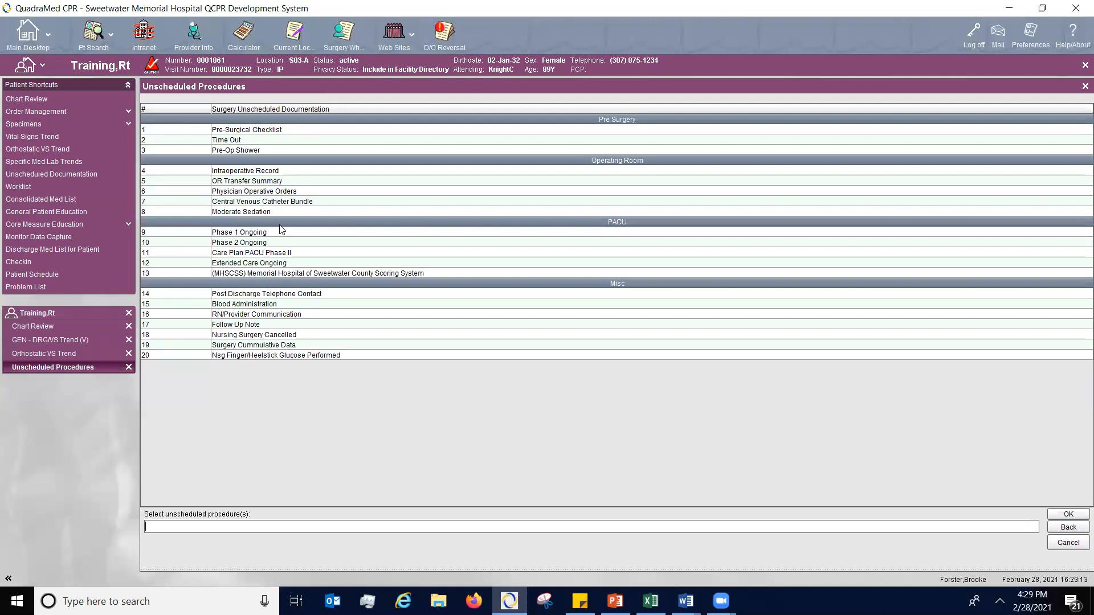
double_click(267, 130)
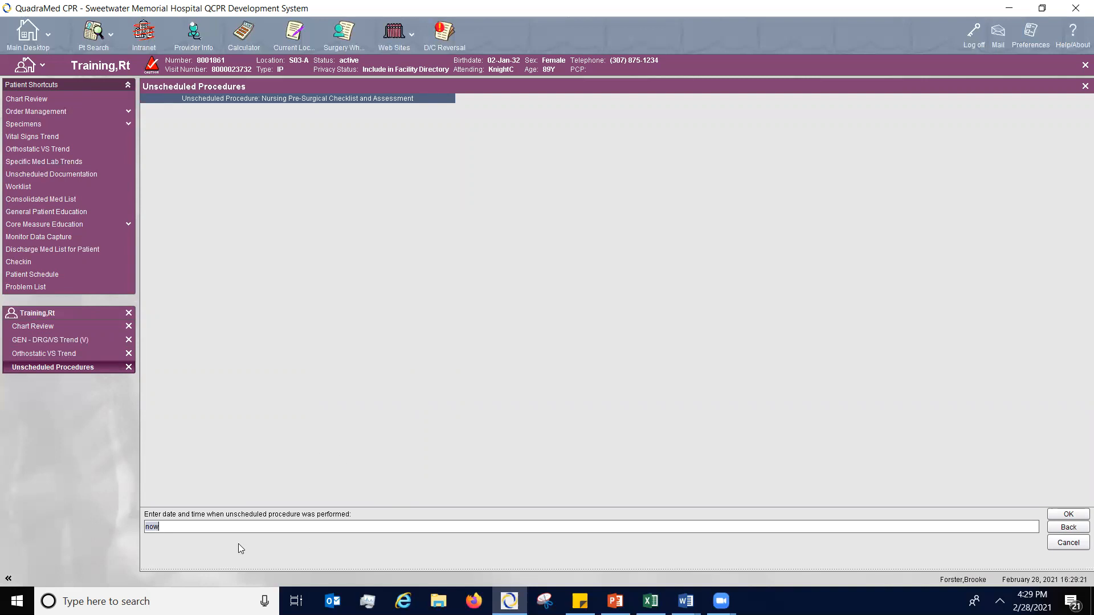
click(1068, 515)
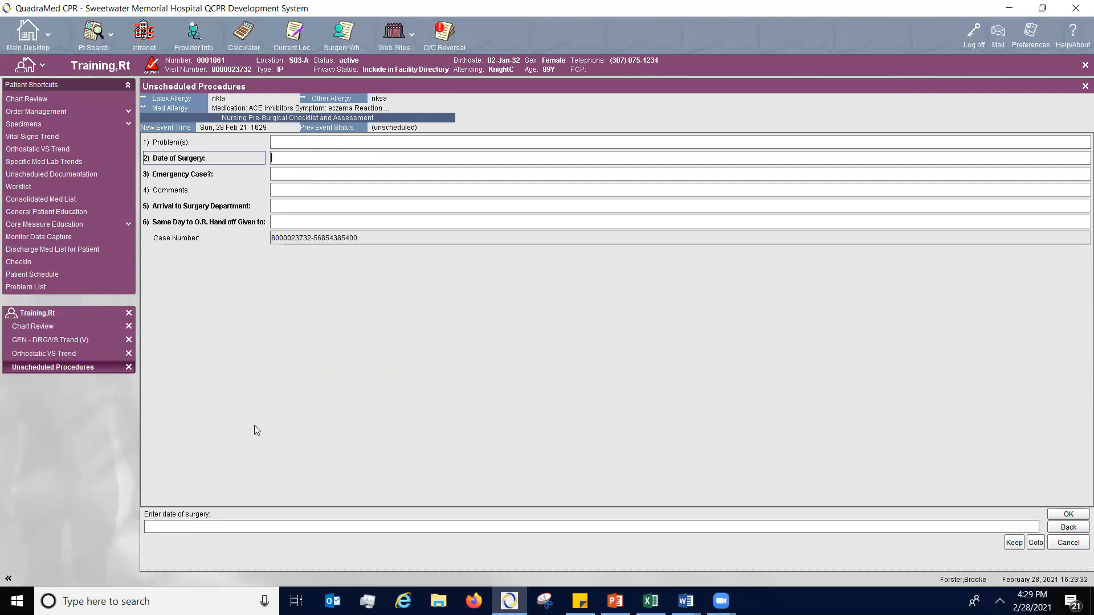
- Set the date of surgery to today and mark the case as not an emergency
text(today)
key(Return)
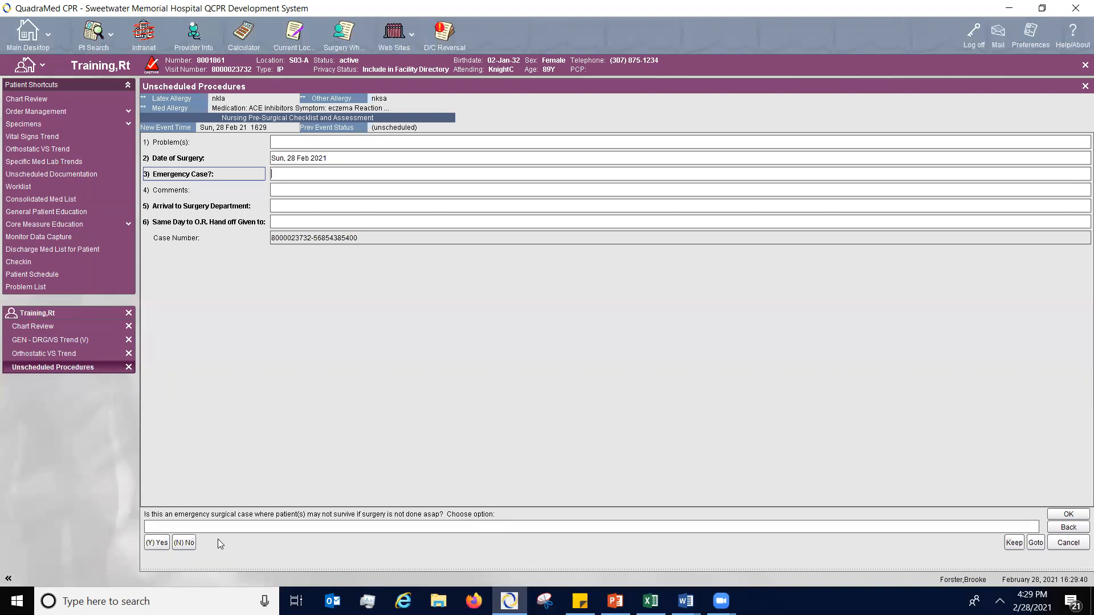
click(183, 542)
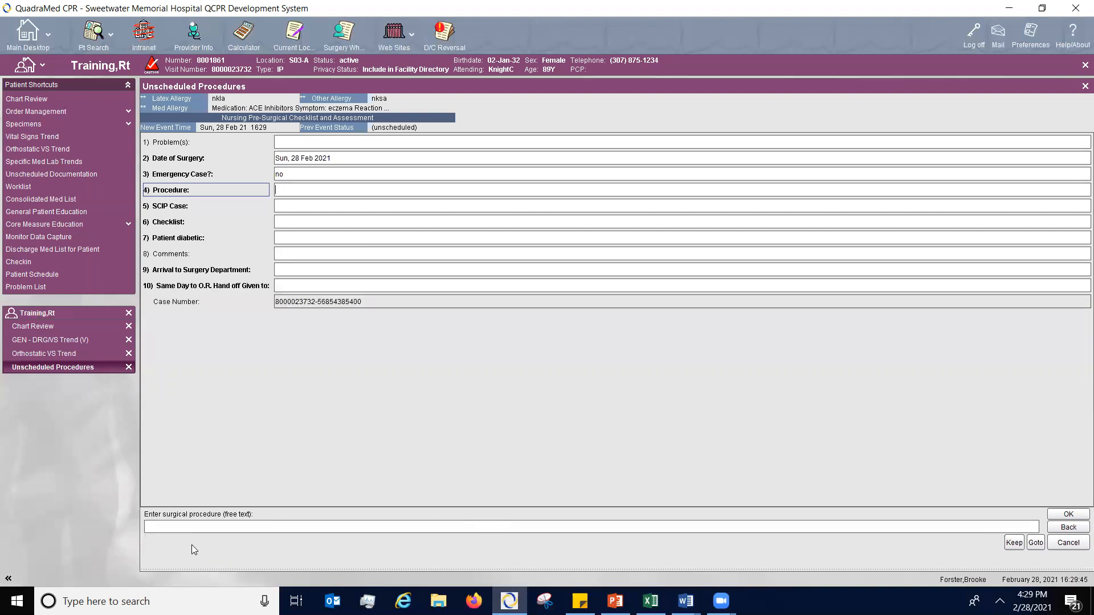
- Enter Testing as the surgical procedure and answer no to SCIP case
text(TEsti)
key(BackSpace)
key(BackSpace)
key(BackSpace)
key(BackSpace)
text(e)
text(ting)
key(Return)
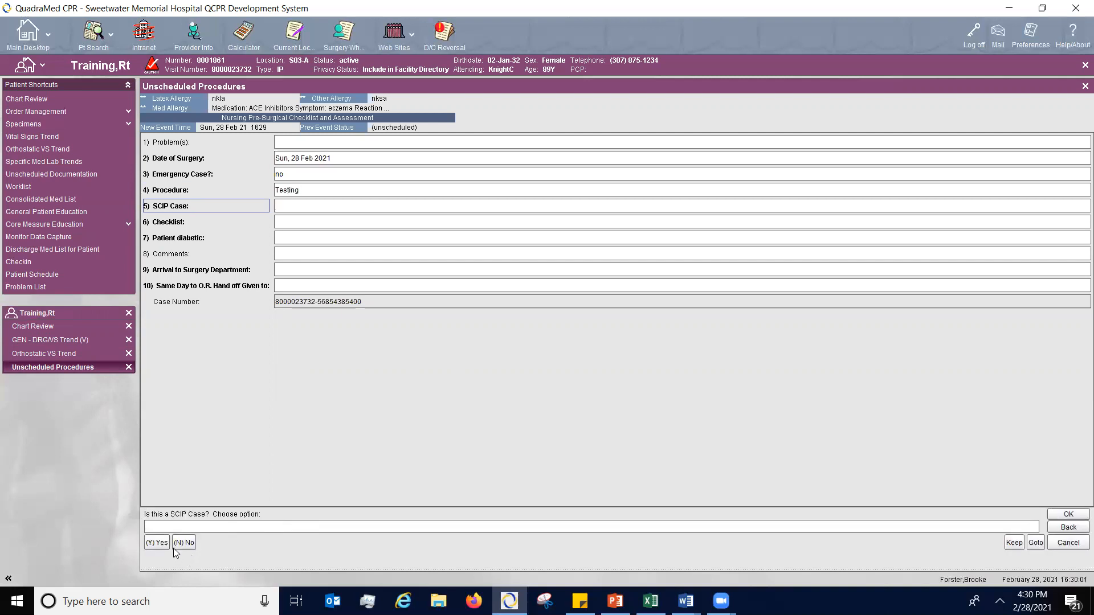
text(n)
key(Return)
- Document the checklist with yes for NPO greater than 8 hours, allergy band, ID band and patient voided, skipping the remaining items
text(d)
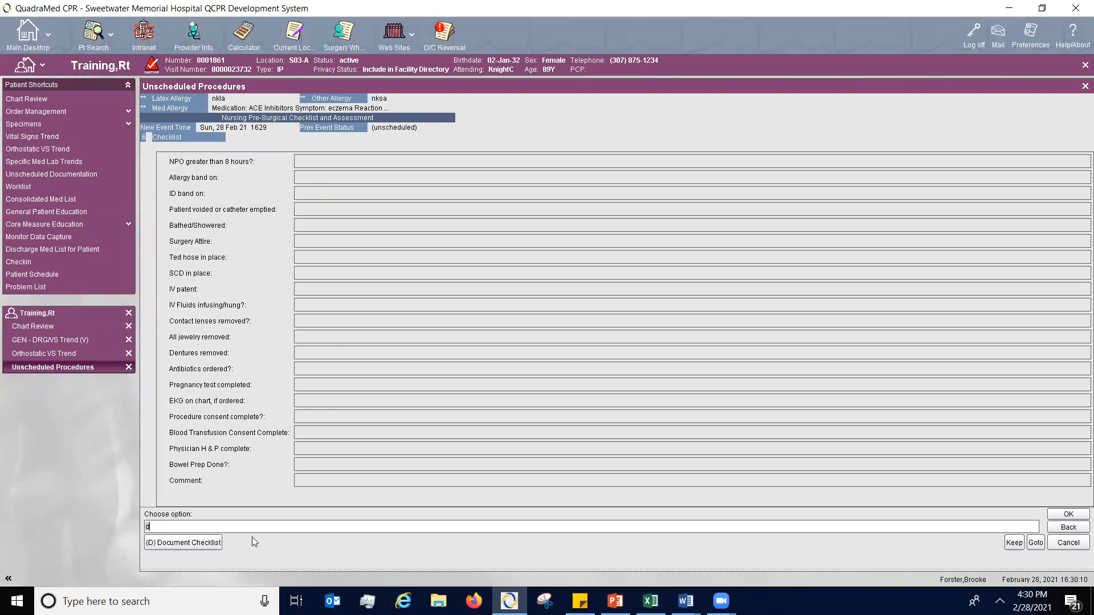
click(185, 544)
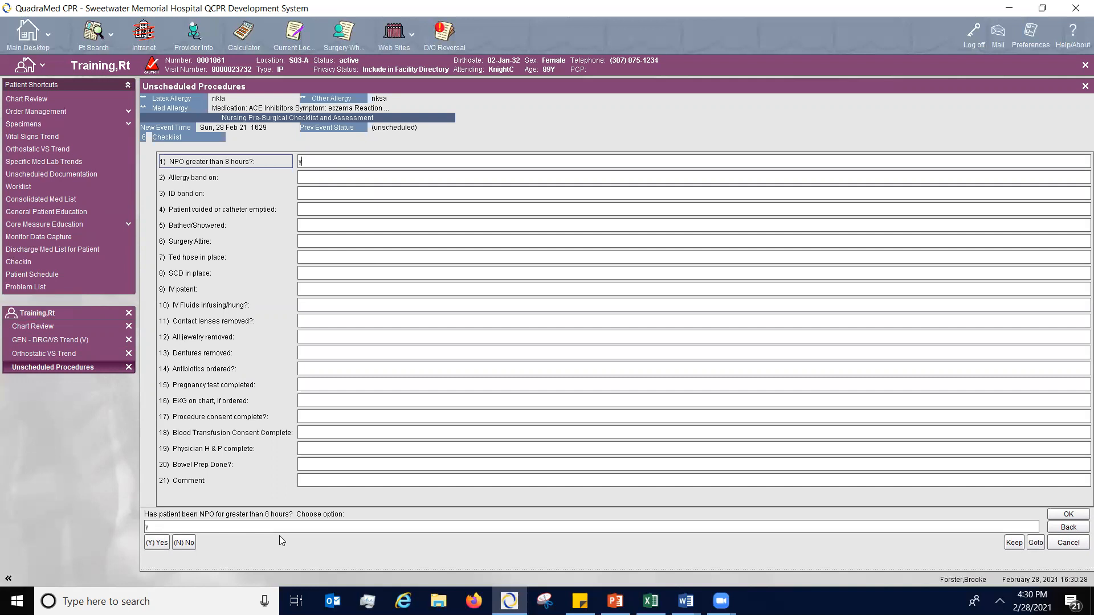
key(Return)
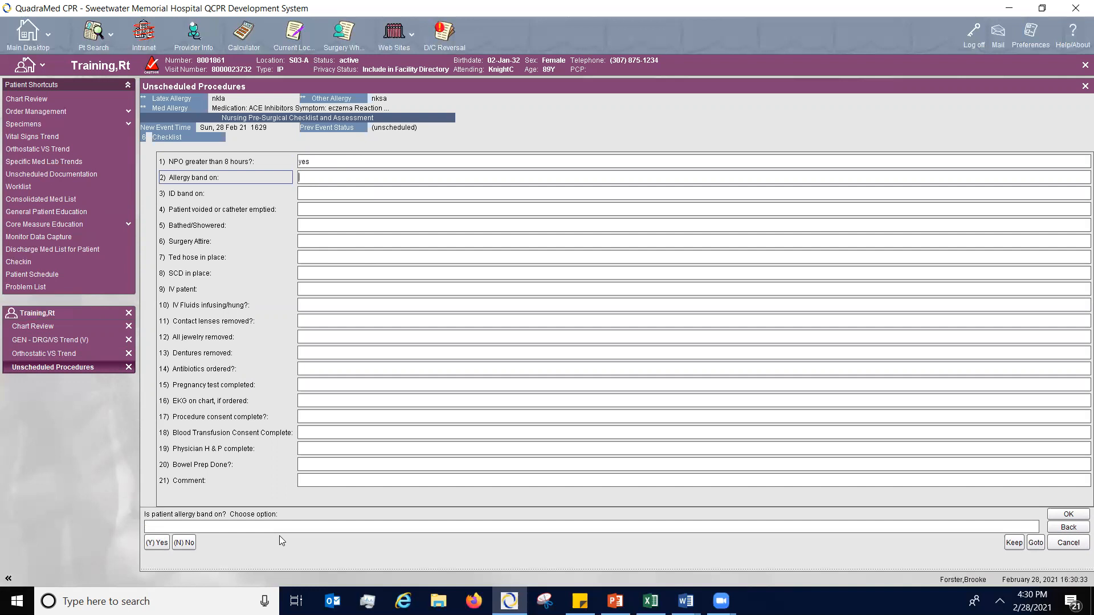
key(Return)
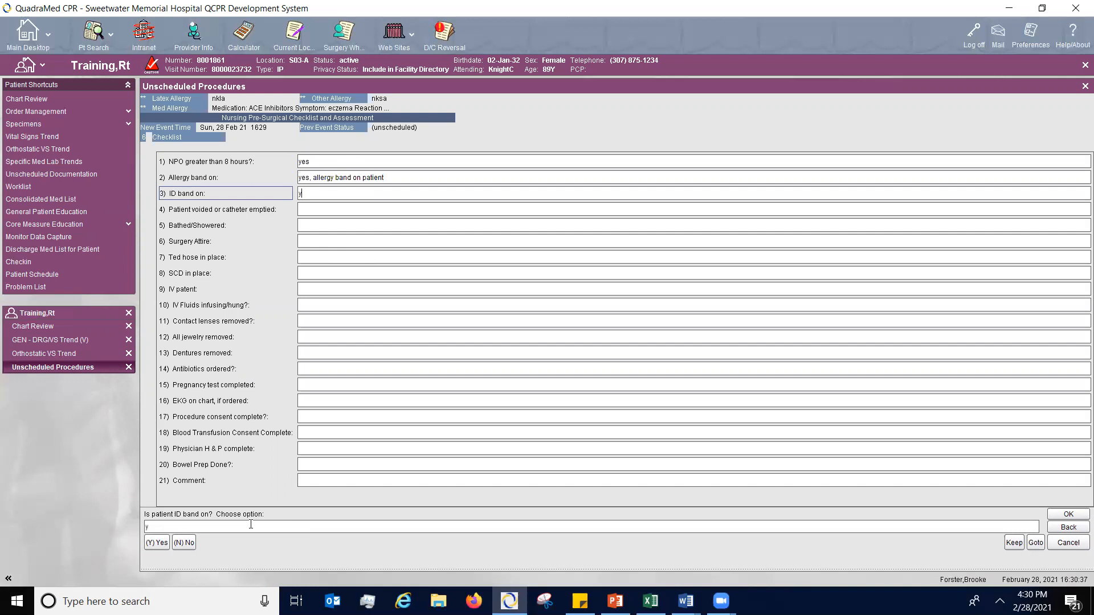
key(Return)
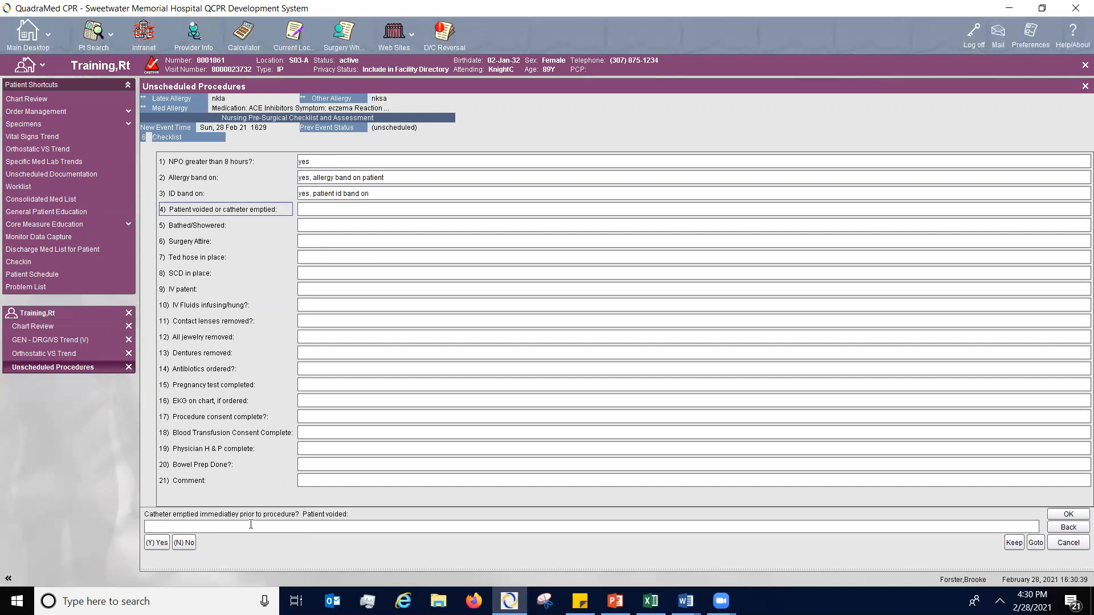
text(y)
key(Return)
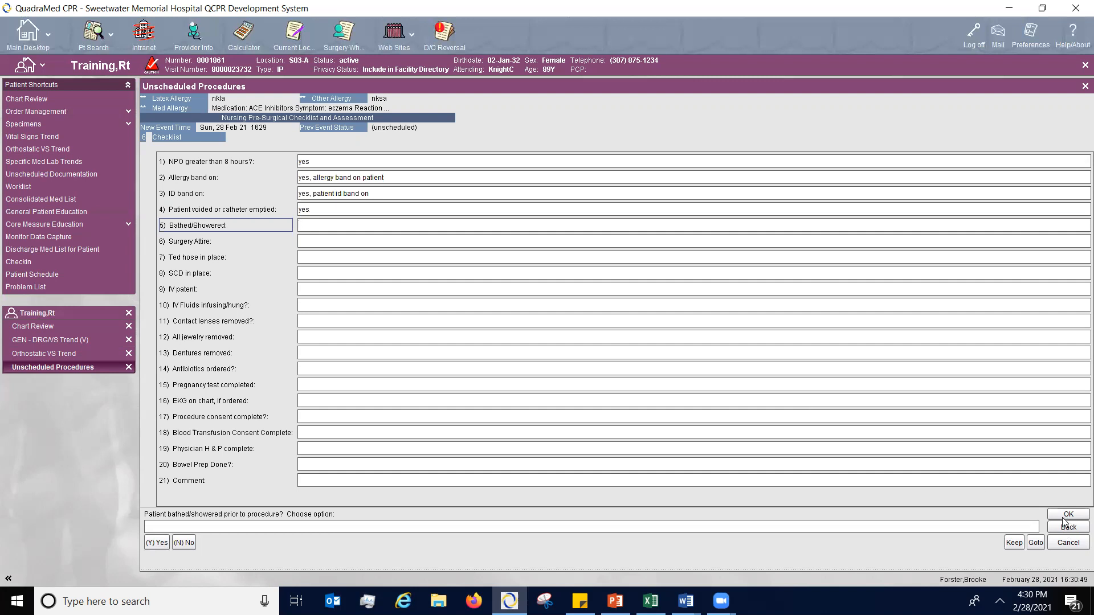
click(1035, 543)
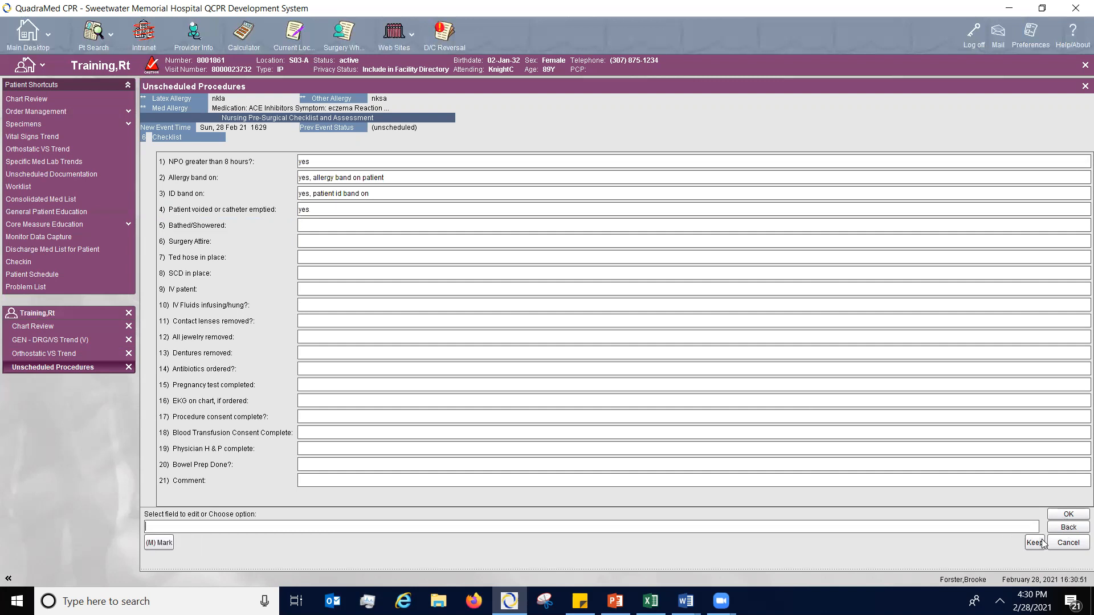
click(1064, 517)
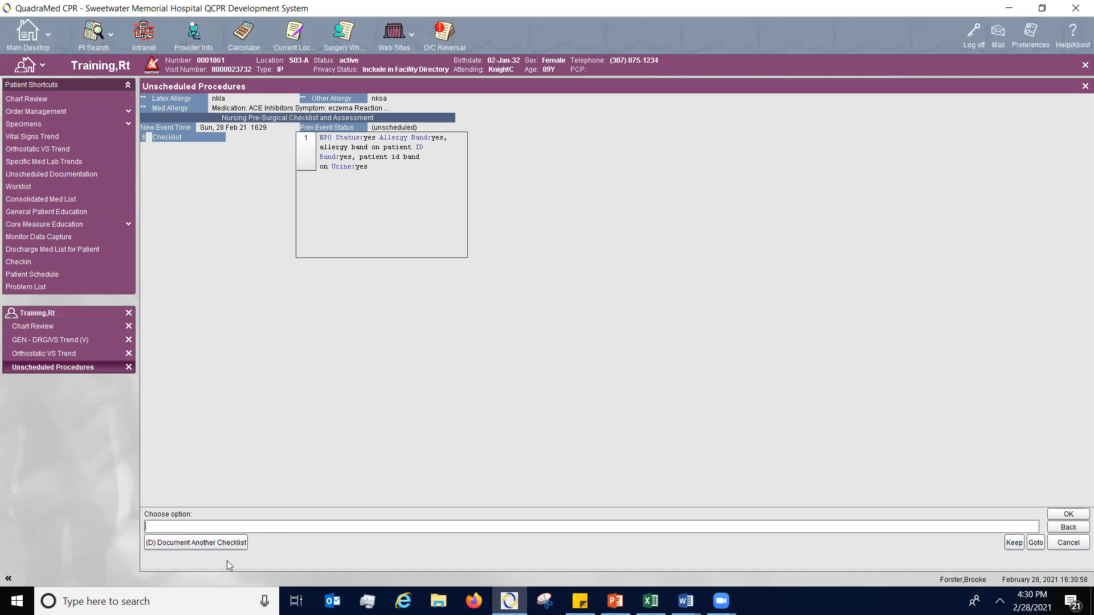
click(1069, 514)
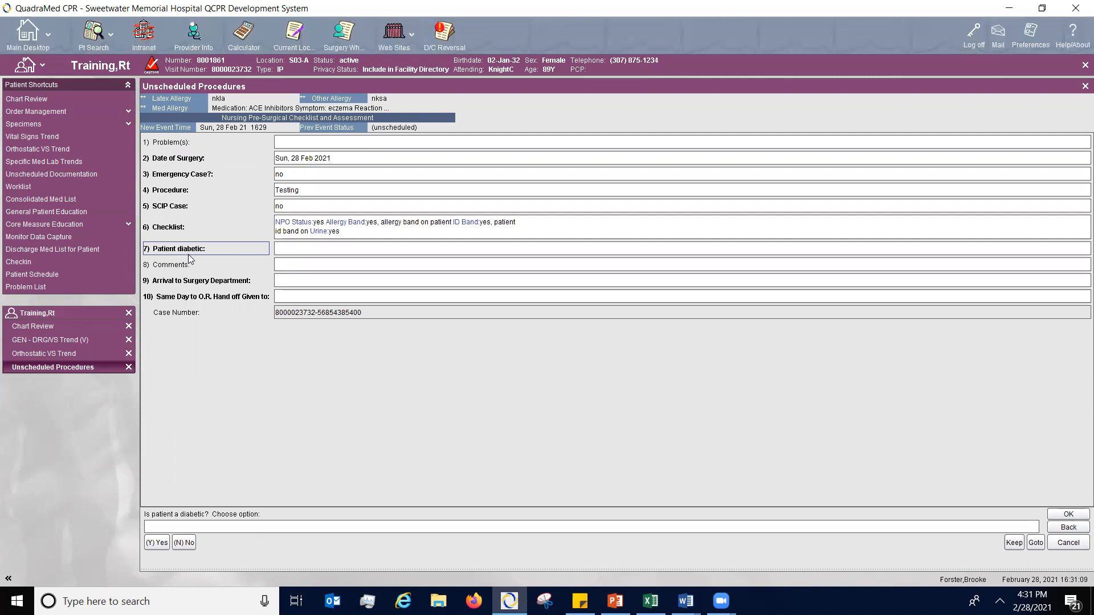
- Mark the patient as not diabetic, leave the comments blank, and accept the pre-surgical checklist as partial
text(n)
key(Return)
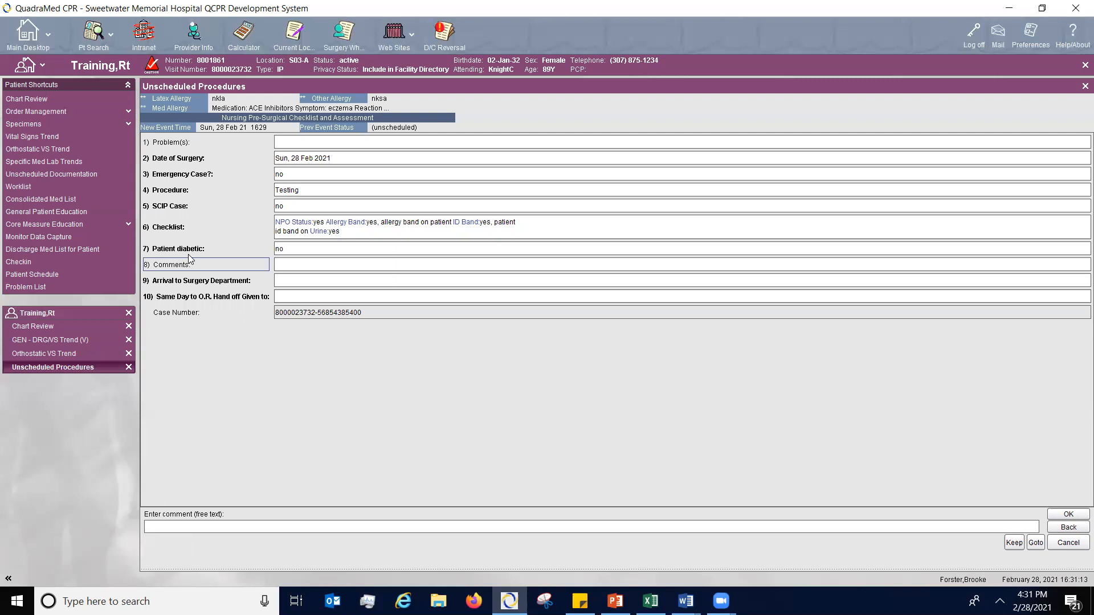
key(Return)
text(e)
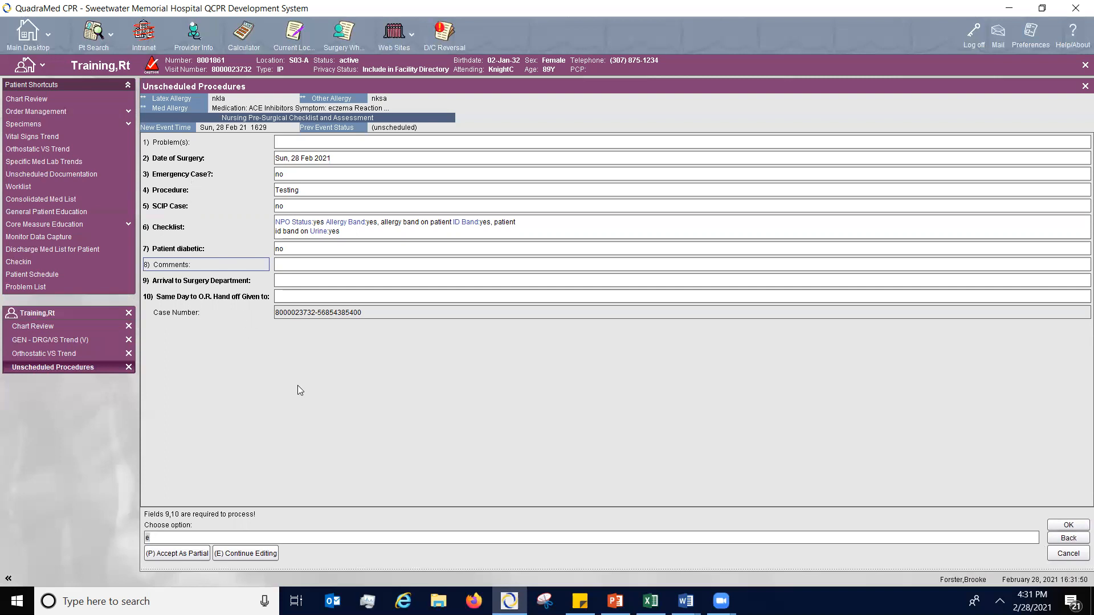
click(174, 554)
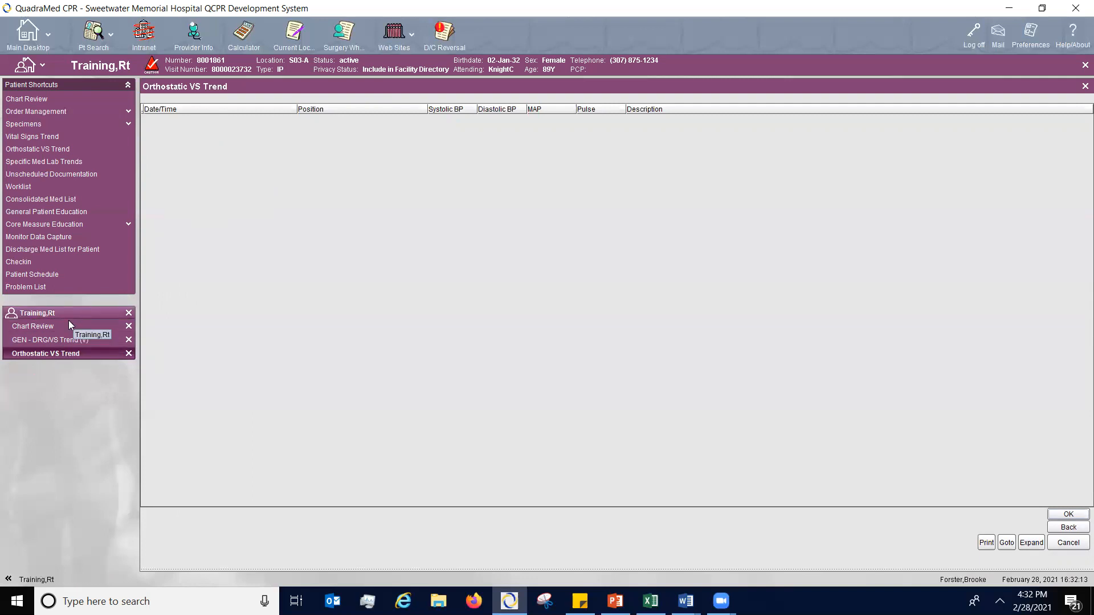
- Close the chart review, vital signs trend and orthostatic trend pages, and reopen the unscheduled documentation options
click(129, 326)
click(129, 326)
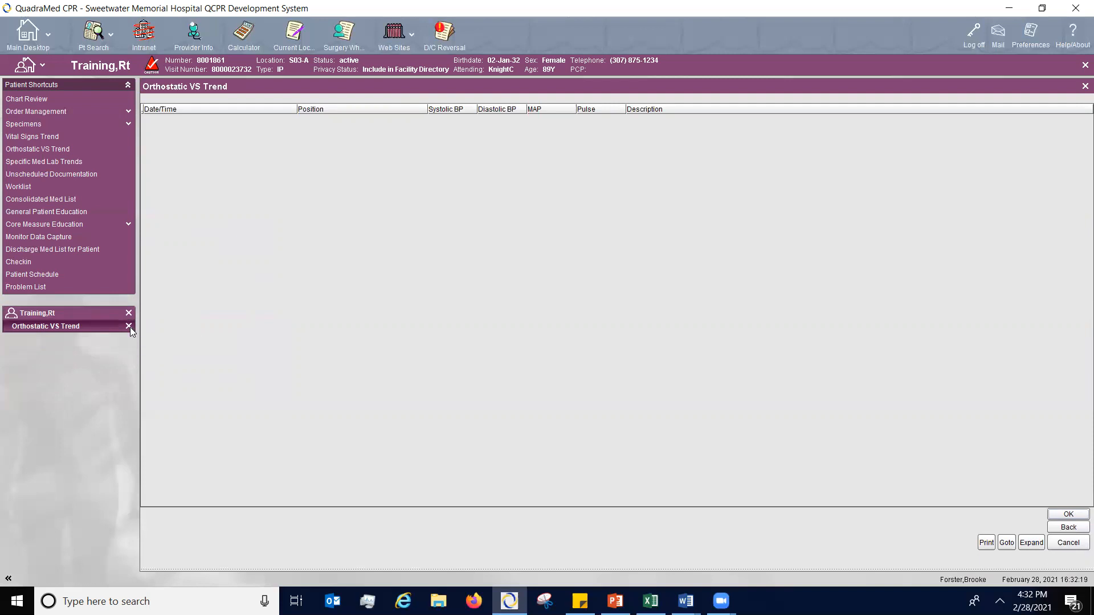
click(129, 326)
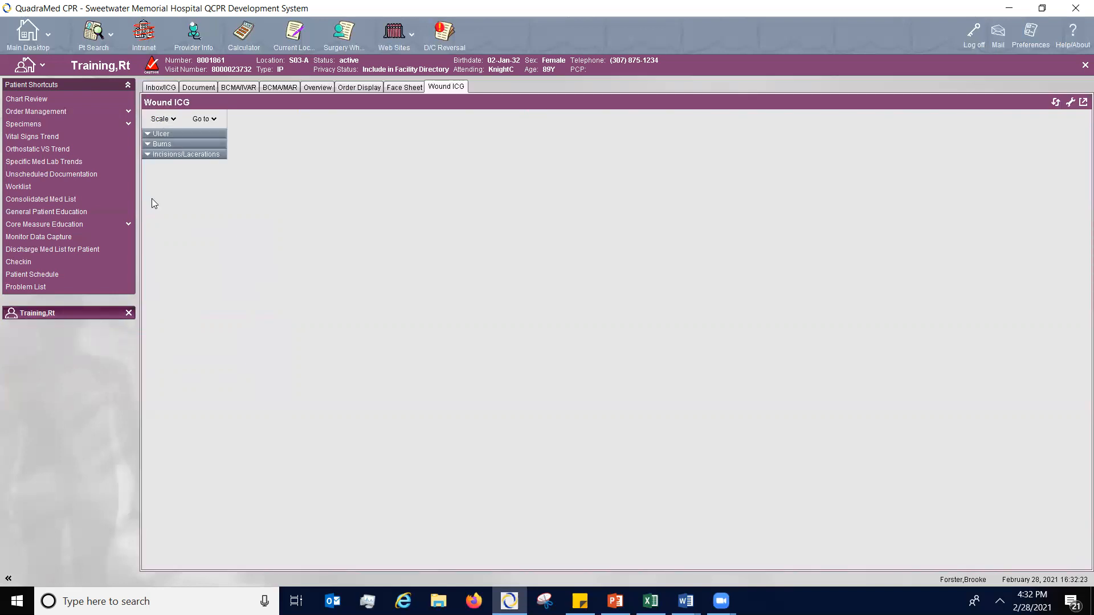
click(53, 174)
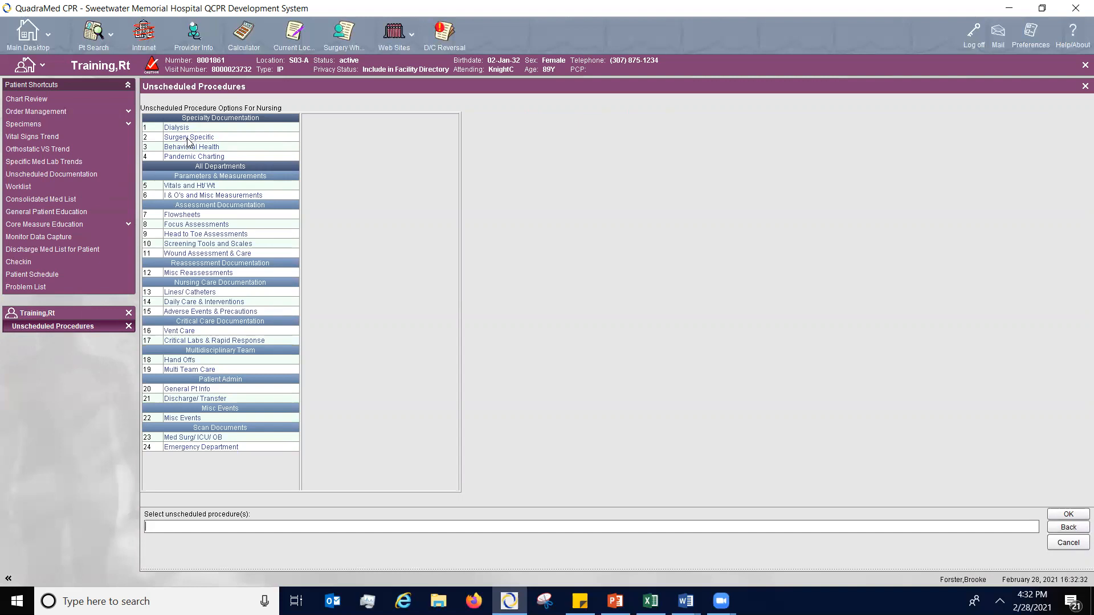
- Open the 1600 Hourly Rounding event from the patient's work list and examine its cancel comment options
click(93, 186)
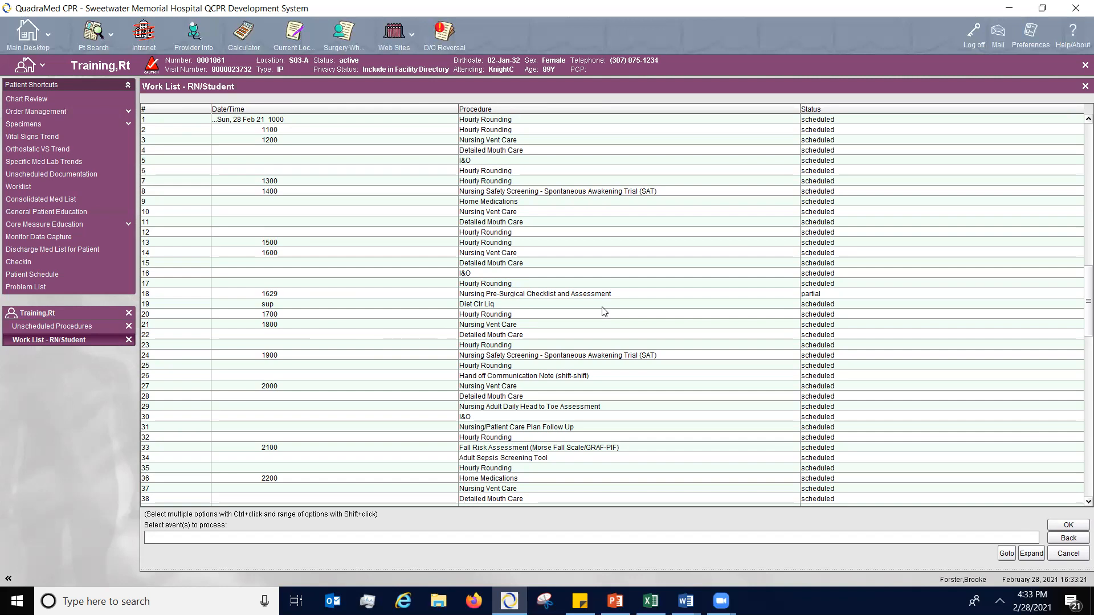
double_click(504, 284)
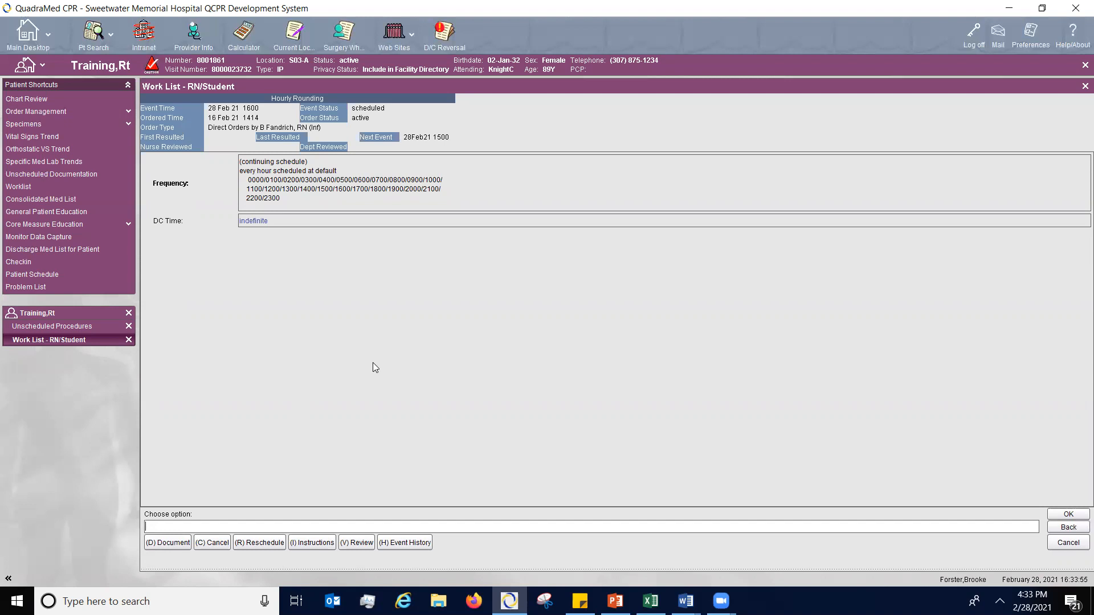
click(216, 544)
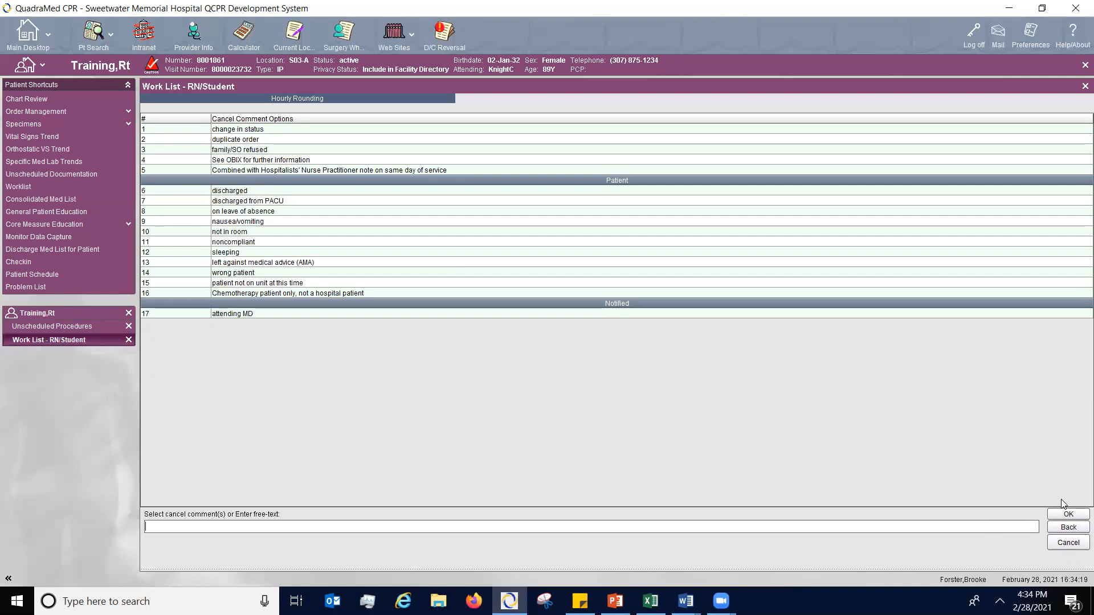
click(1063, 516)
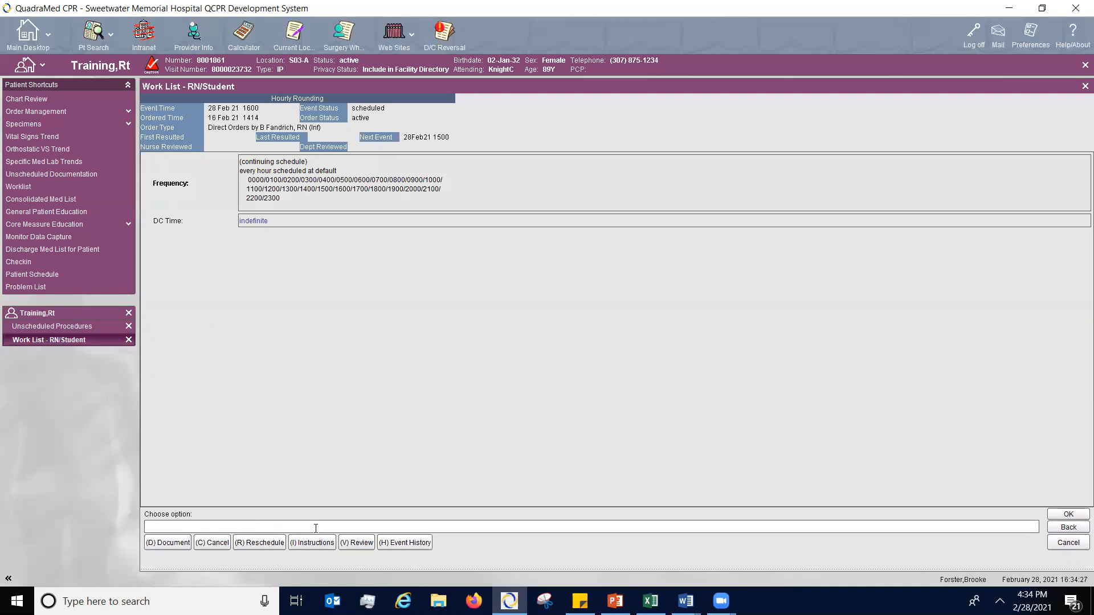
- Reschedule the 1600 Hourly Rounding event to 1700 with the comment "Testing" and accept the reschedule
click(254, 545)
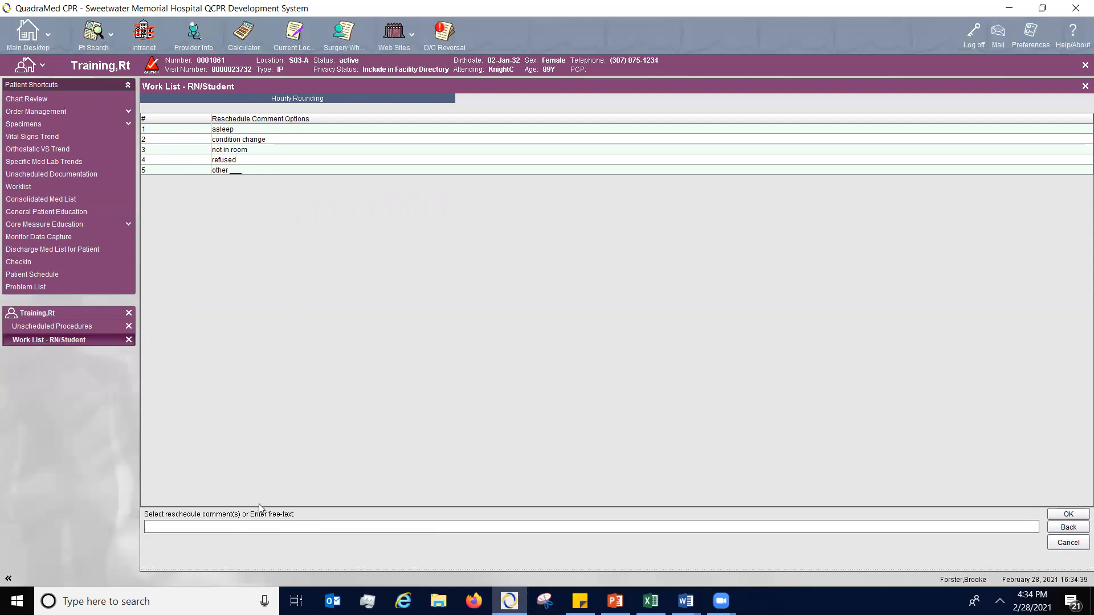
text(Ts)
text(sti)
text(ng)
key(Return)
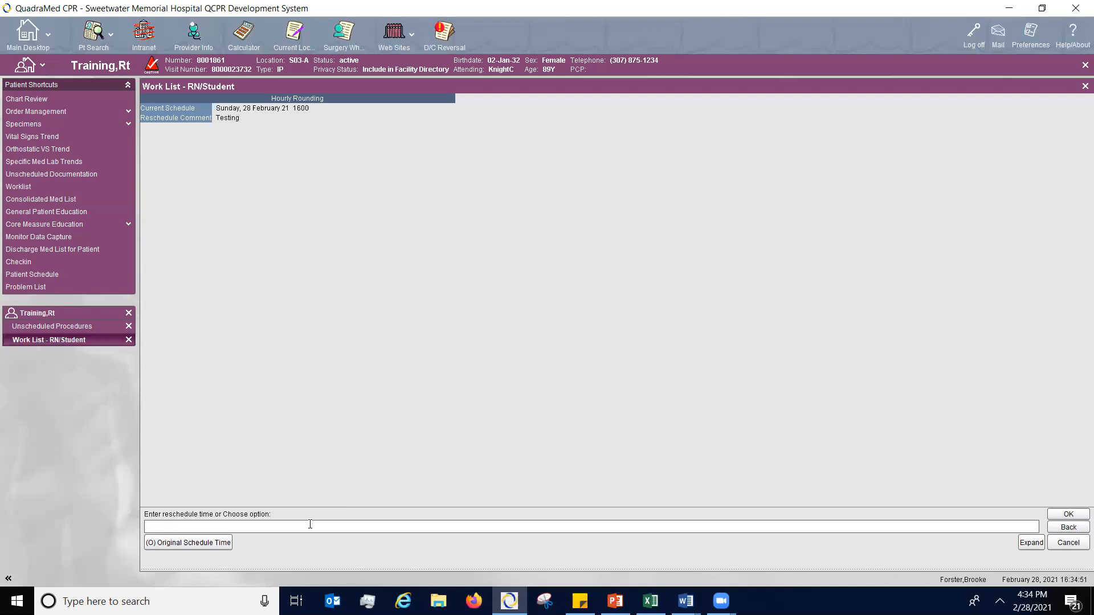
text(1700)
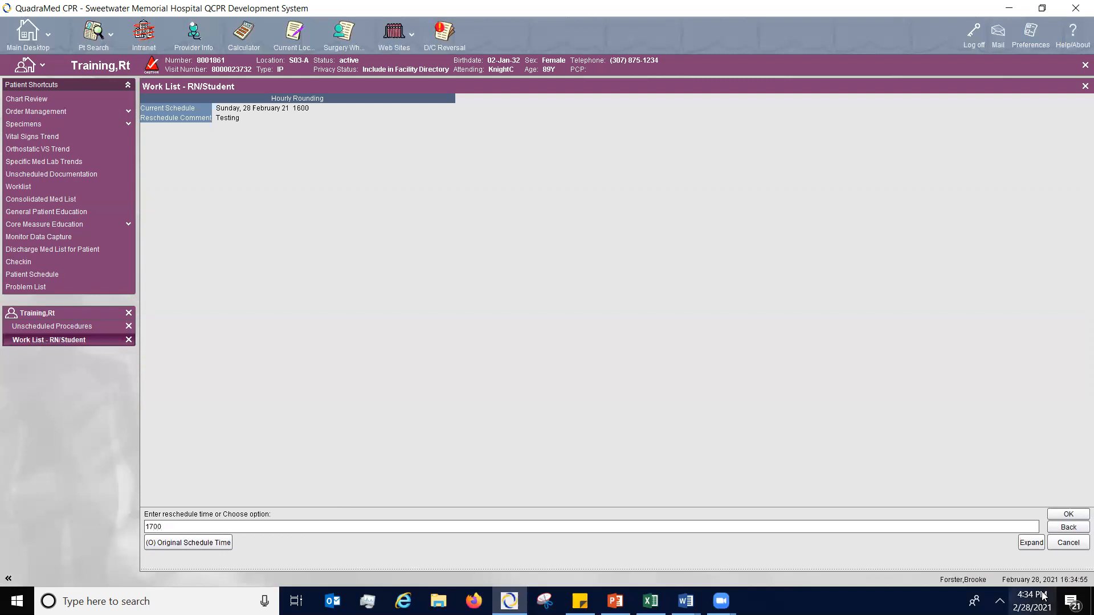
click(1067, 515)
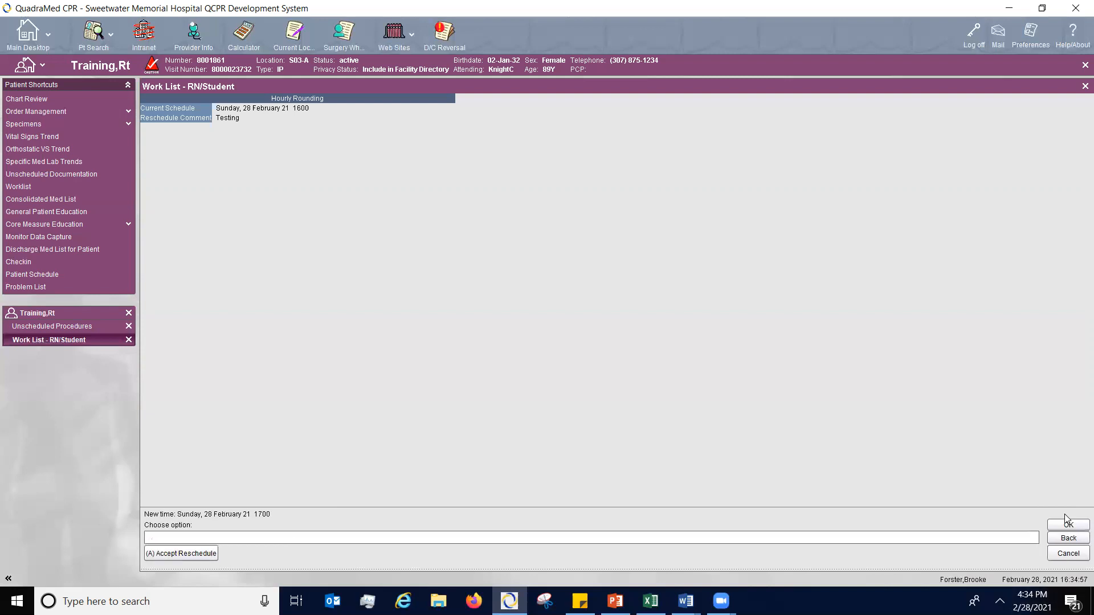
click(181, 553)
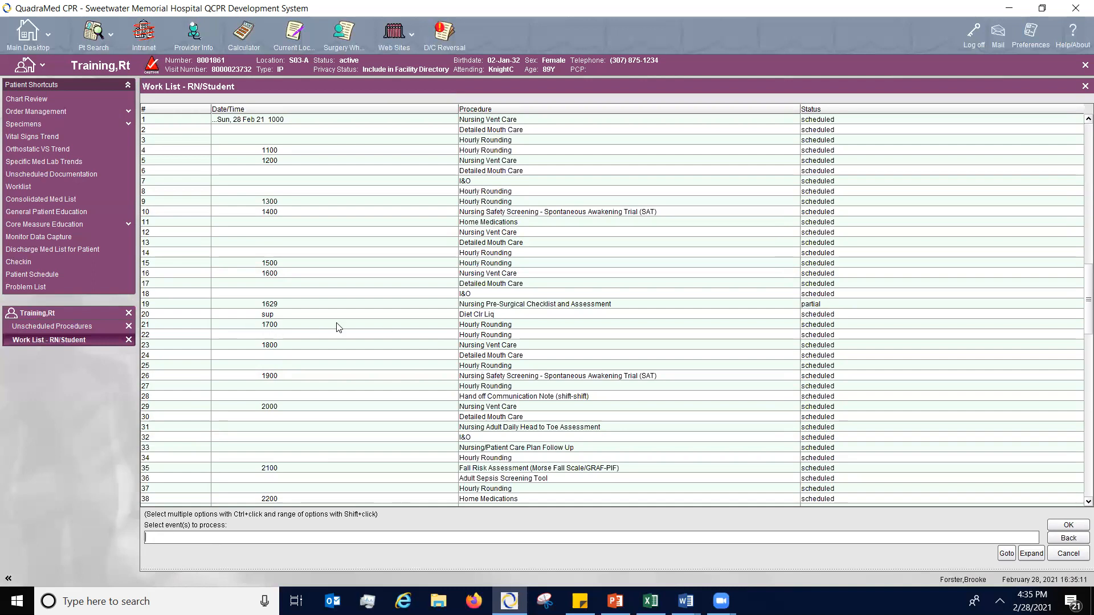
- Reopen the partial 1629 pre-surgical checklist for documentation and record the arrival to the surgery department as now
double_click(826, 306)
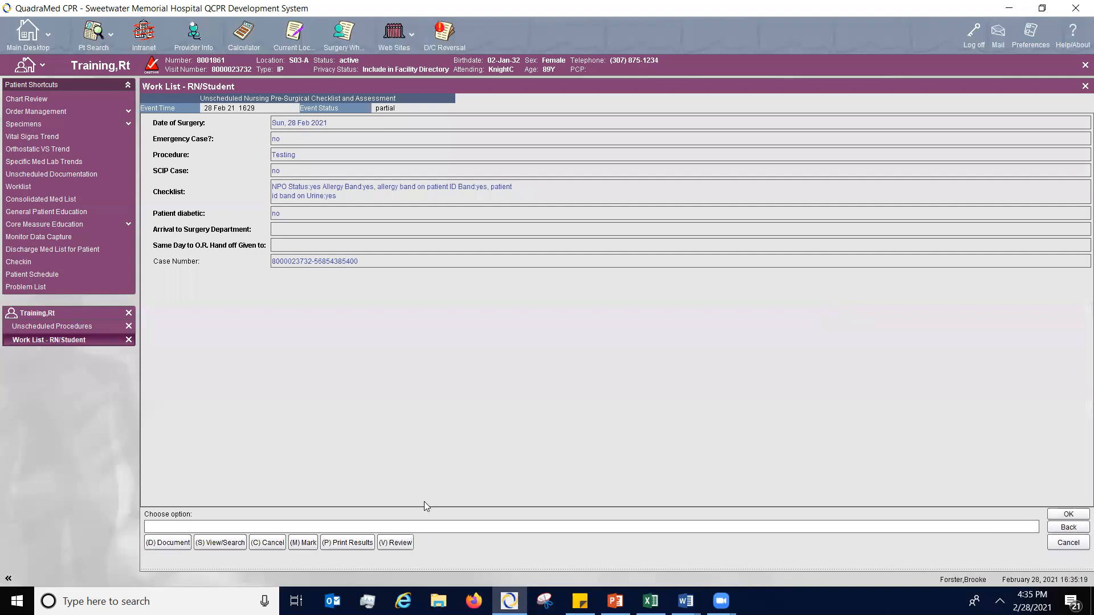
click(166, 542)
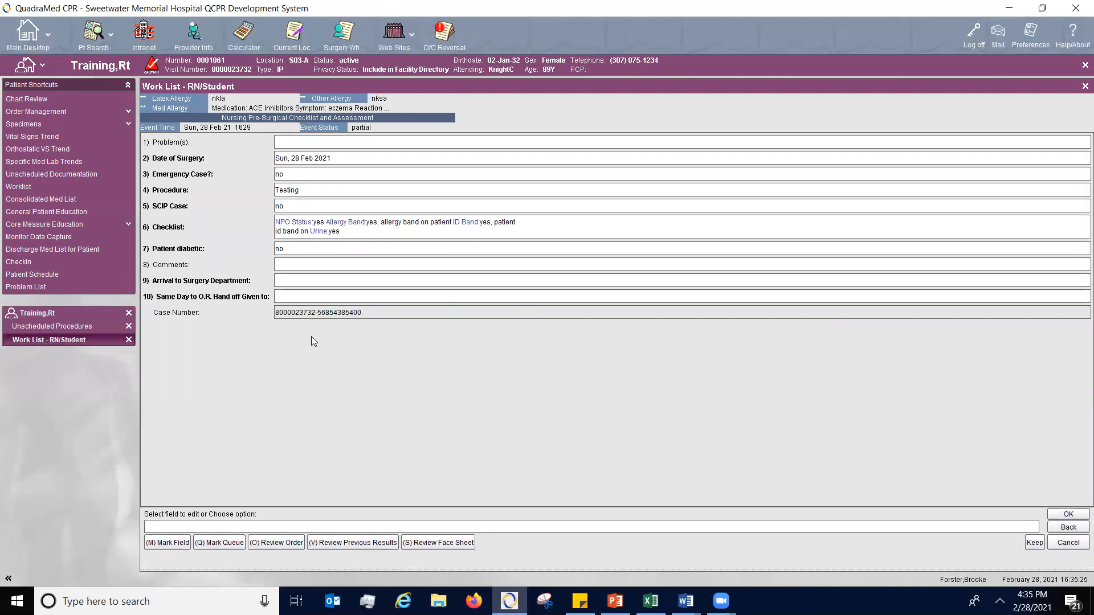
click(286, 284)
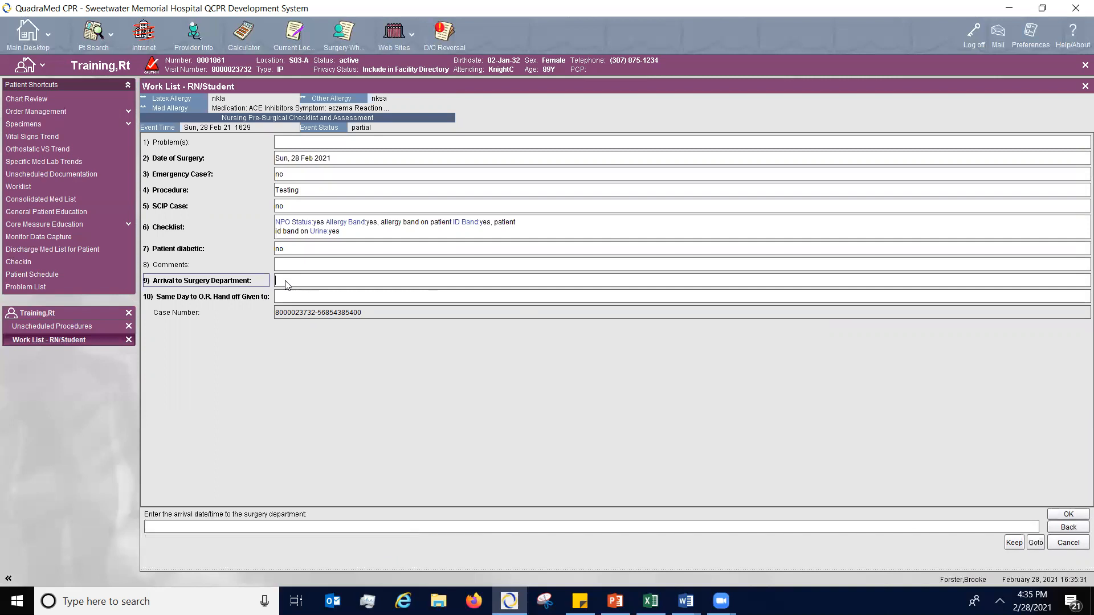
text(now)
key(Return)
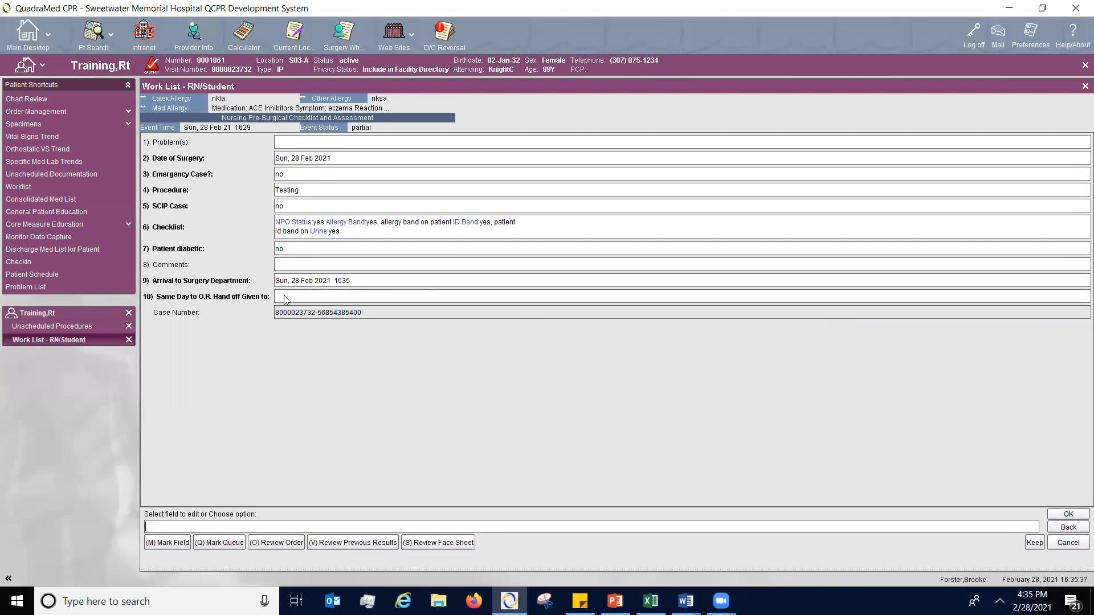
- Add the receiving nurse's name as the Same Day to O.R. hand-off recipient and accept the completed checklist
click(280, 302)
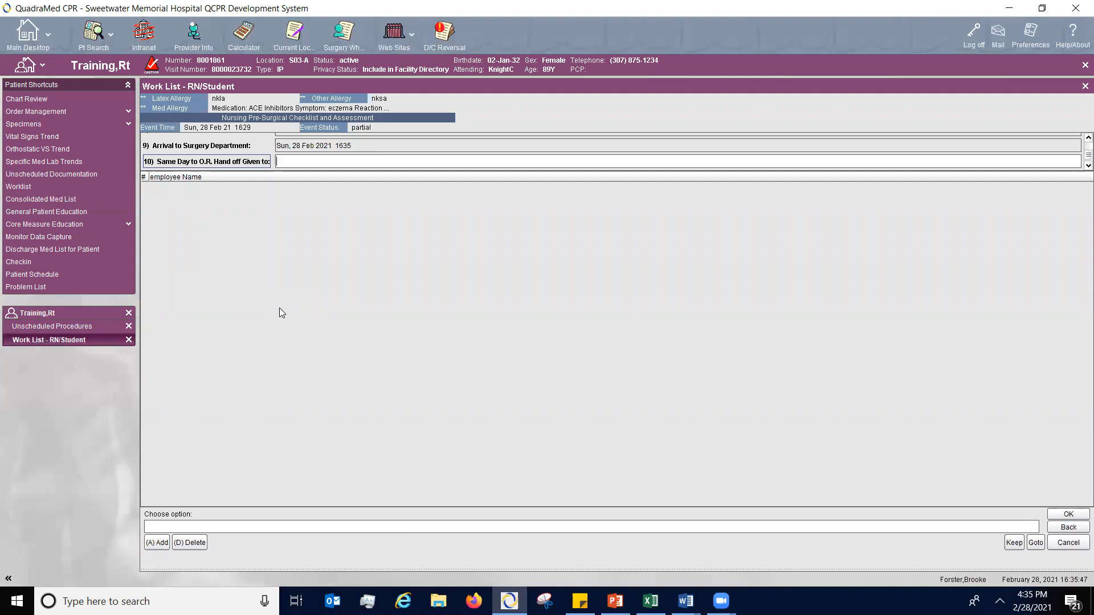
click(158, 544)
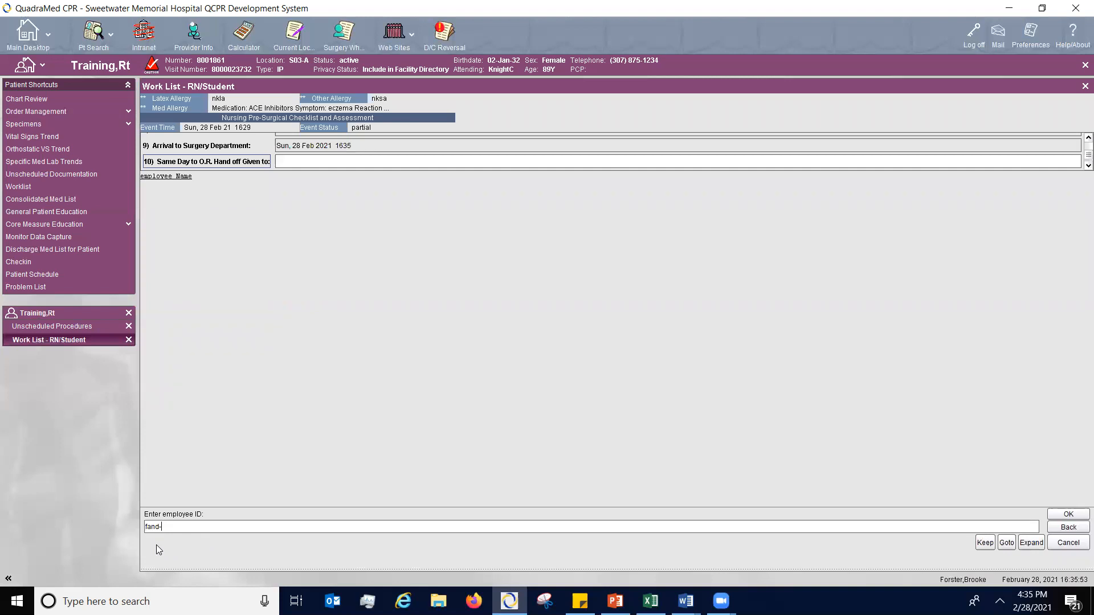
key(Return)
click(220, 168)
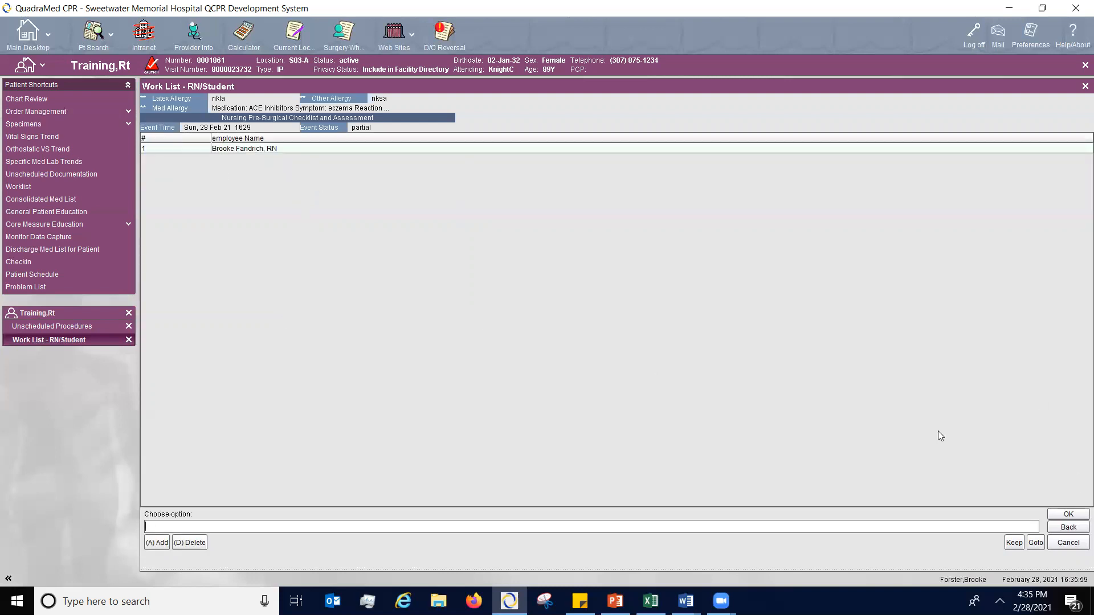
click(1063, 518)
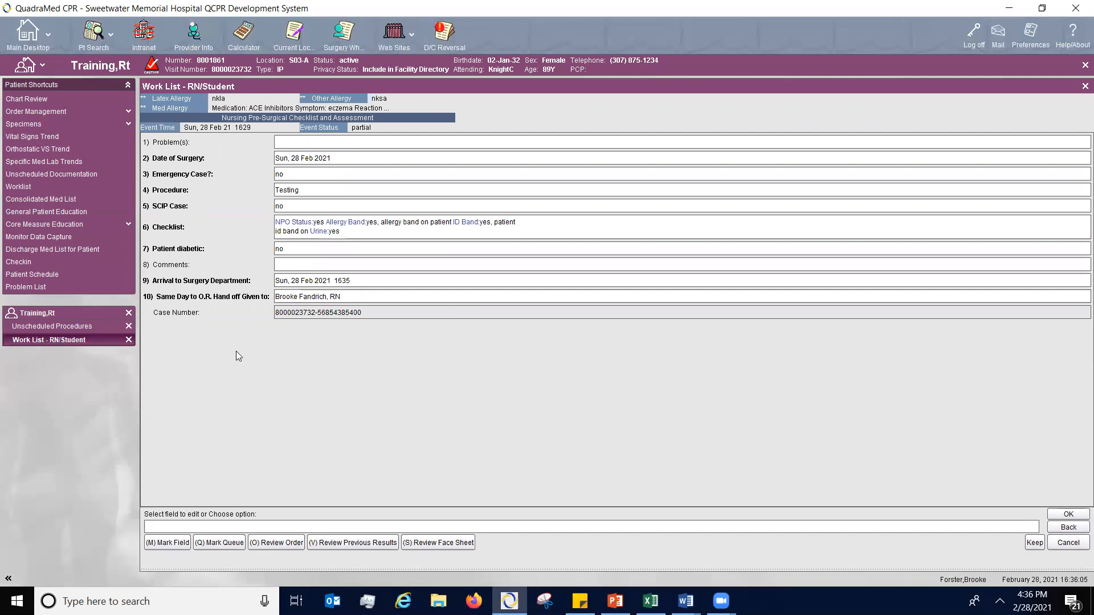
click(1068, 515)
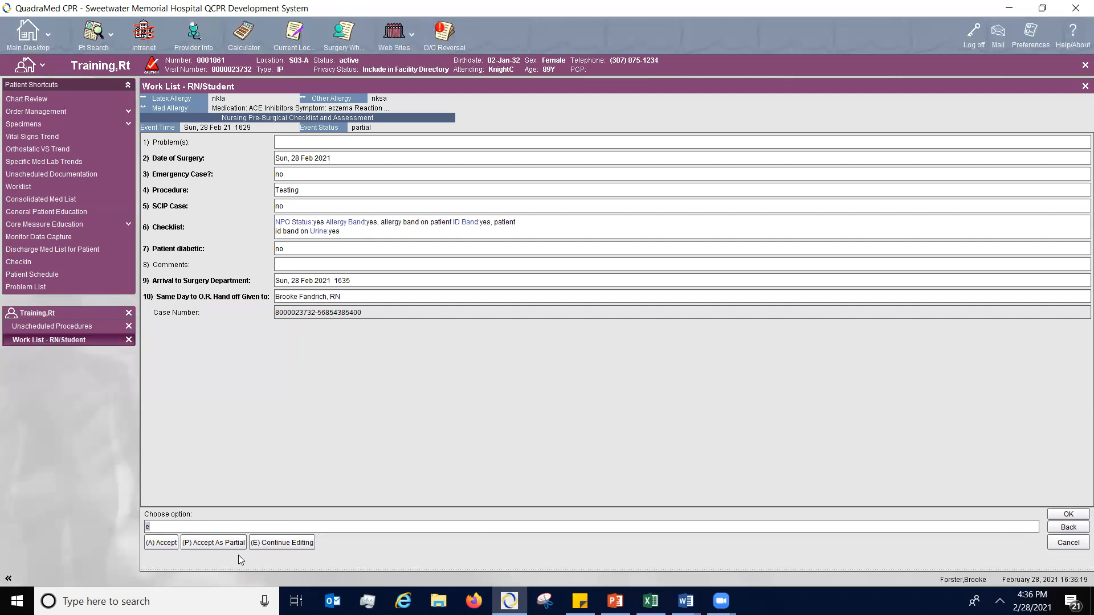
click(167, 548)
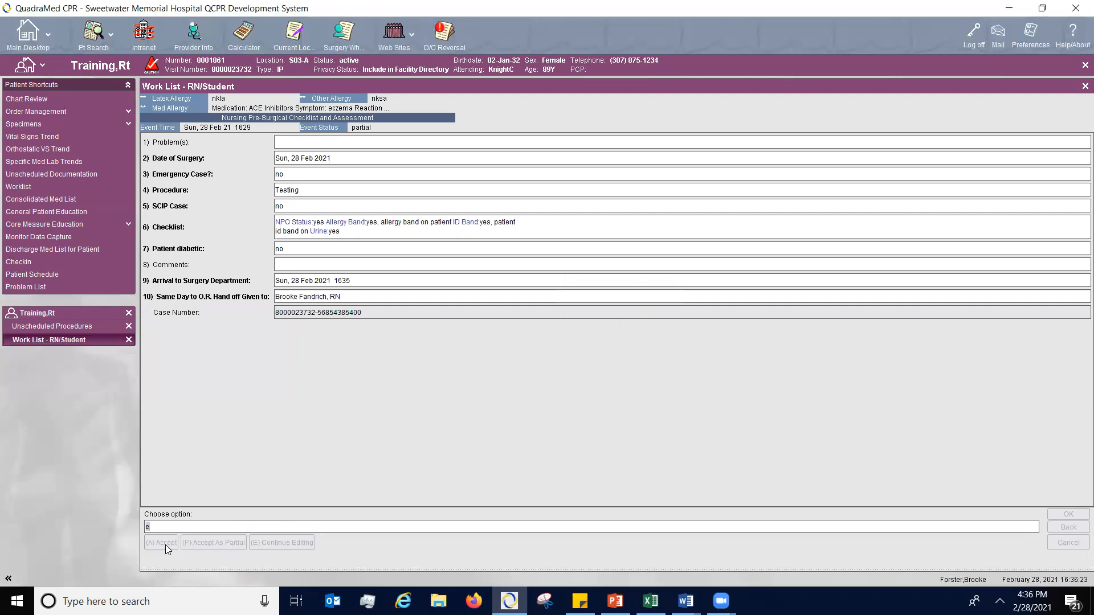
click(166, 544)
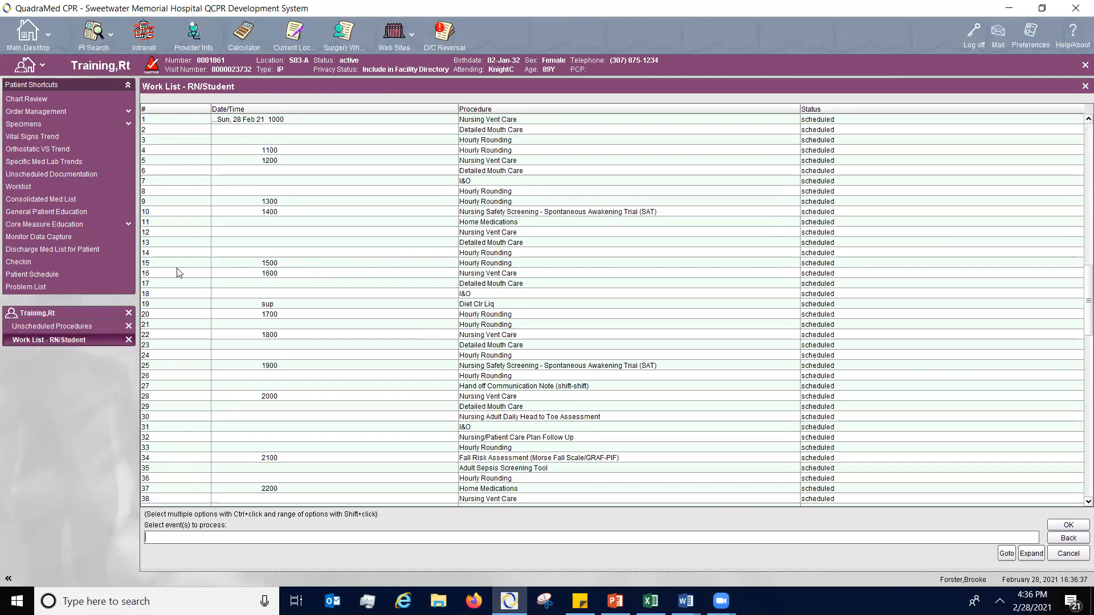
- View the Consolidated Med List, and open a General Patient Education form timed as now
click(30, 200)
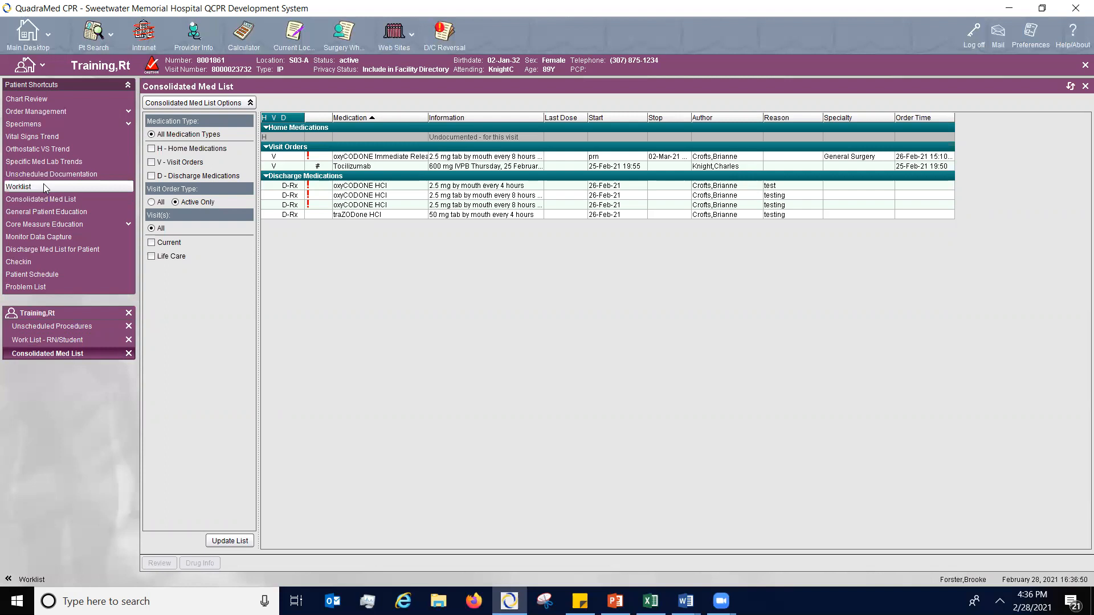
click(90, 212)
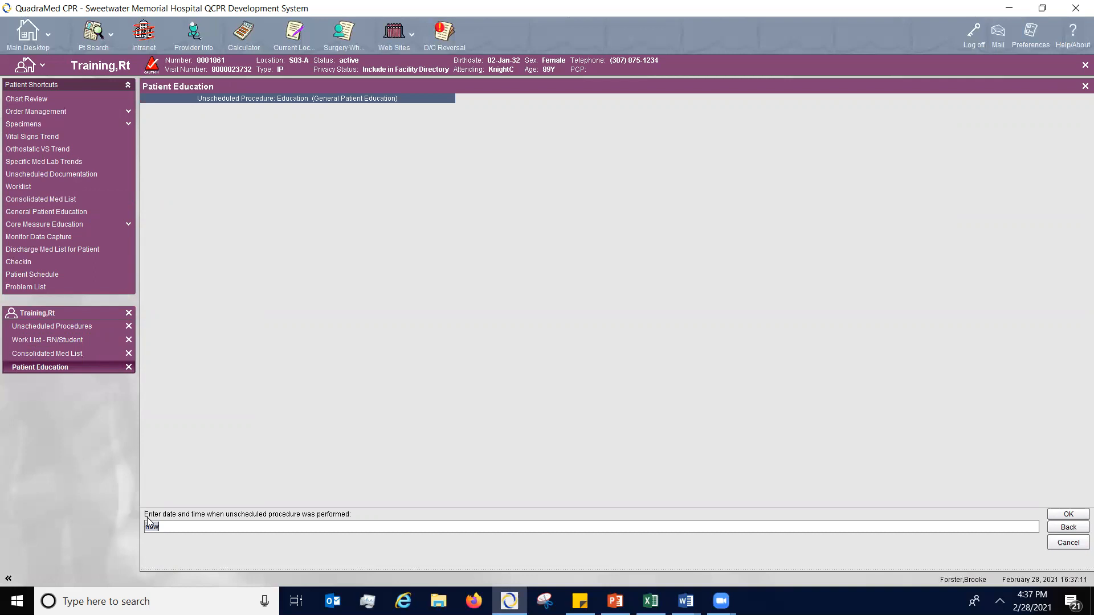
key(Return)
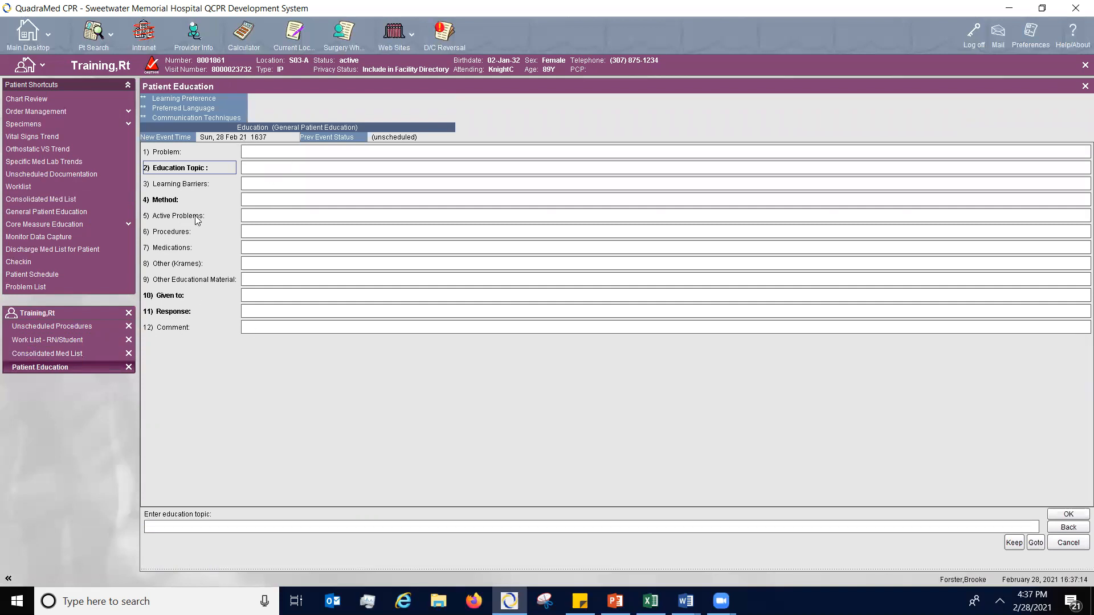
- Check the patient in to the PACU with the time set to now, choosing from the expanded location list, and accept
click(81, 262)
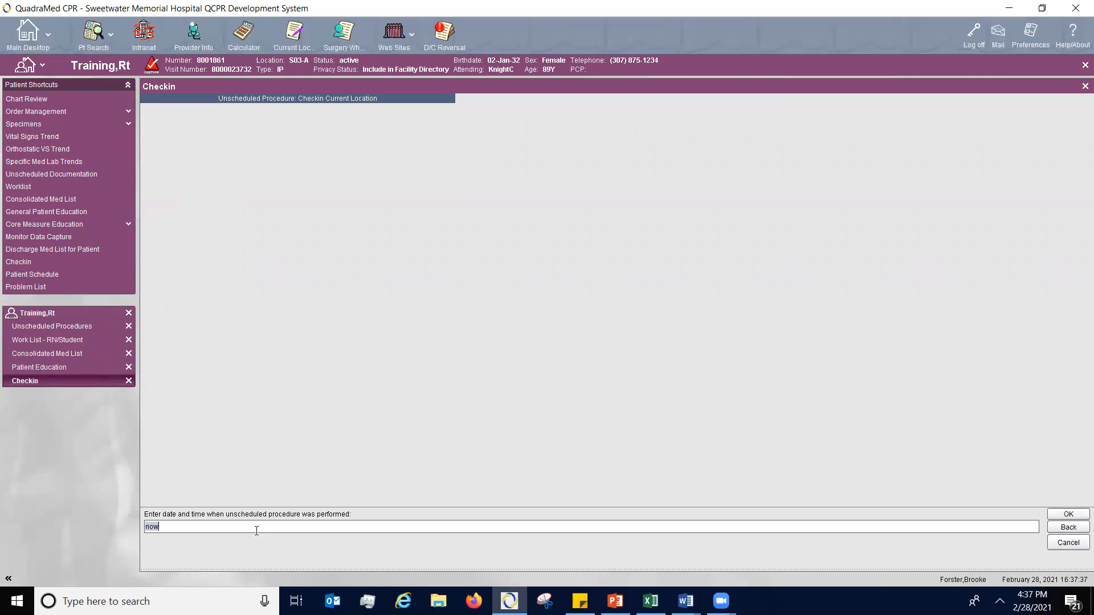
key(Return)
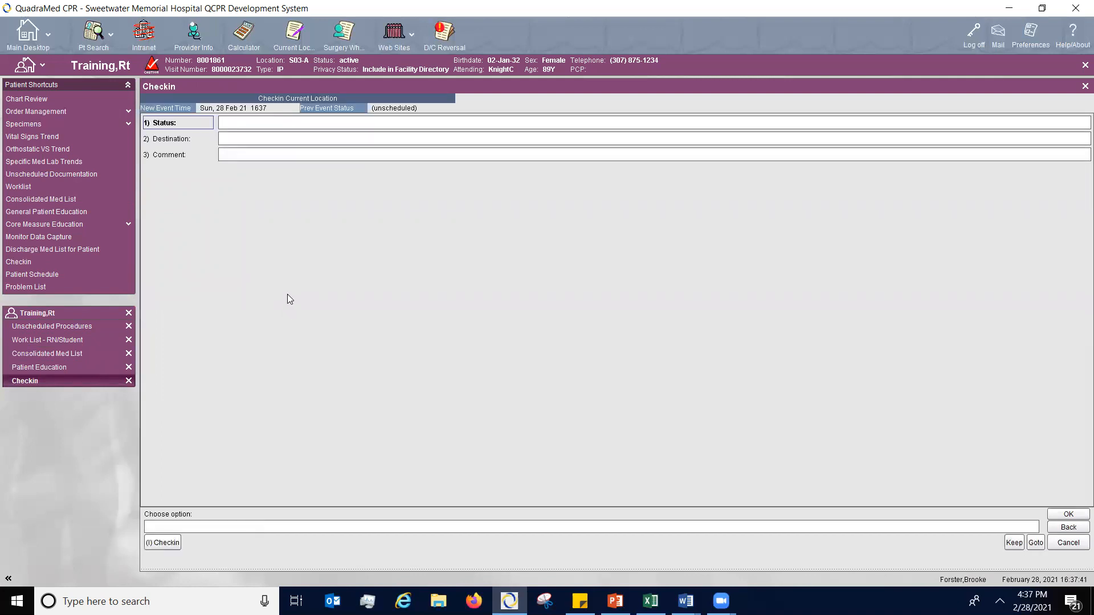
click(167, 544)
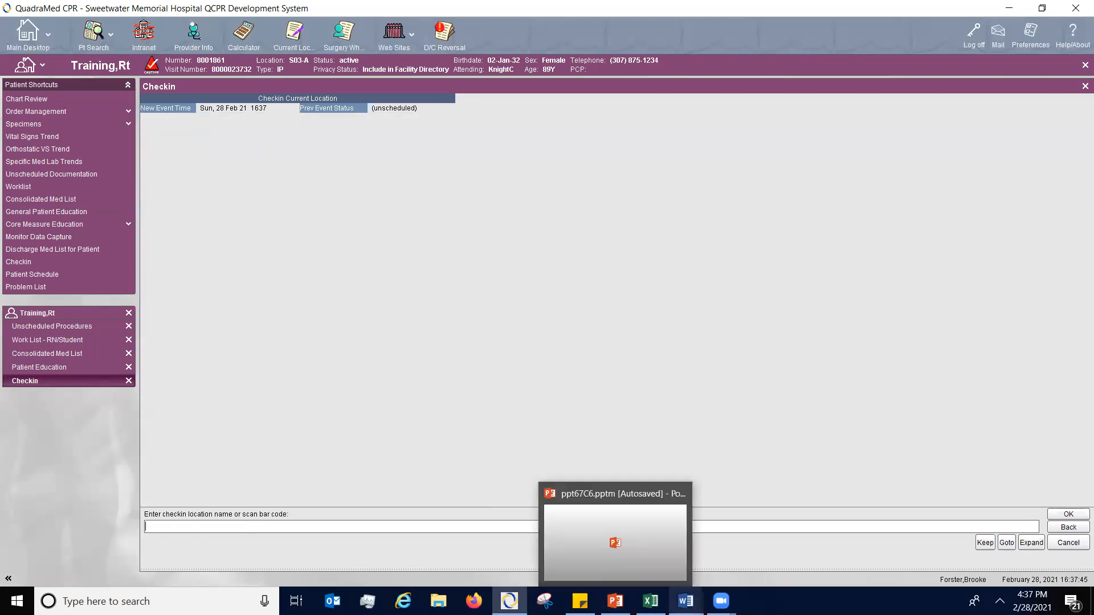
mouse_move(721, 601)
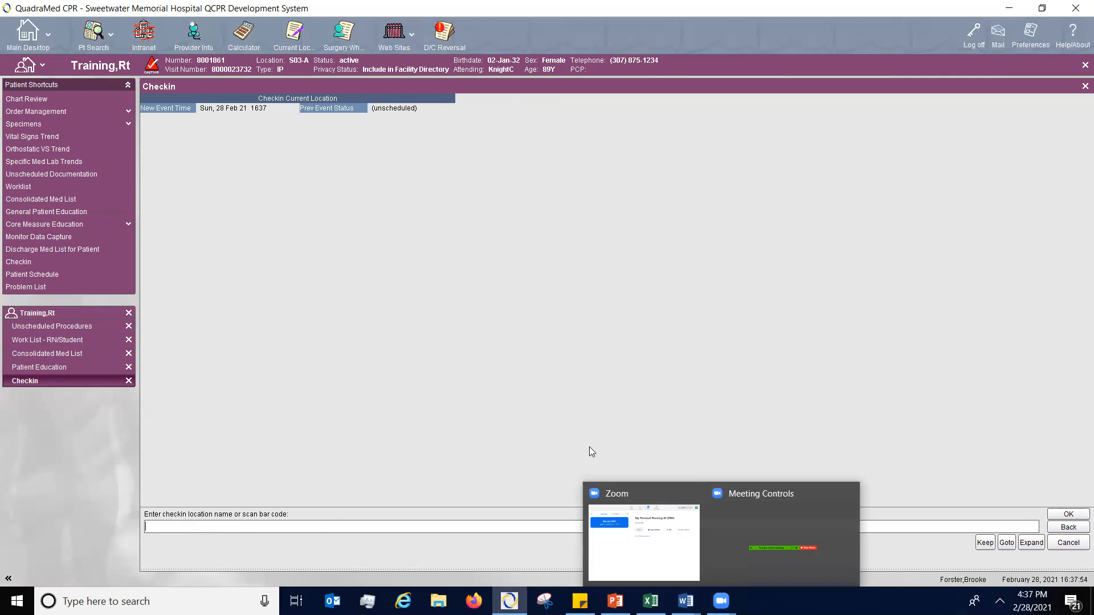
click(1032, 545)
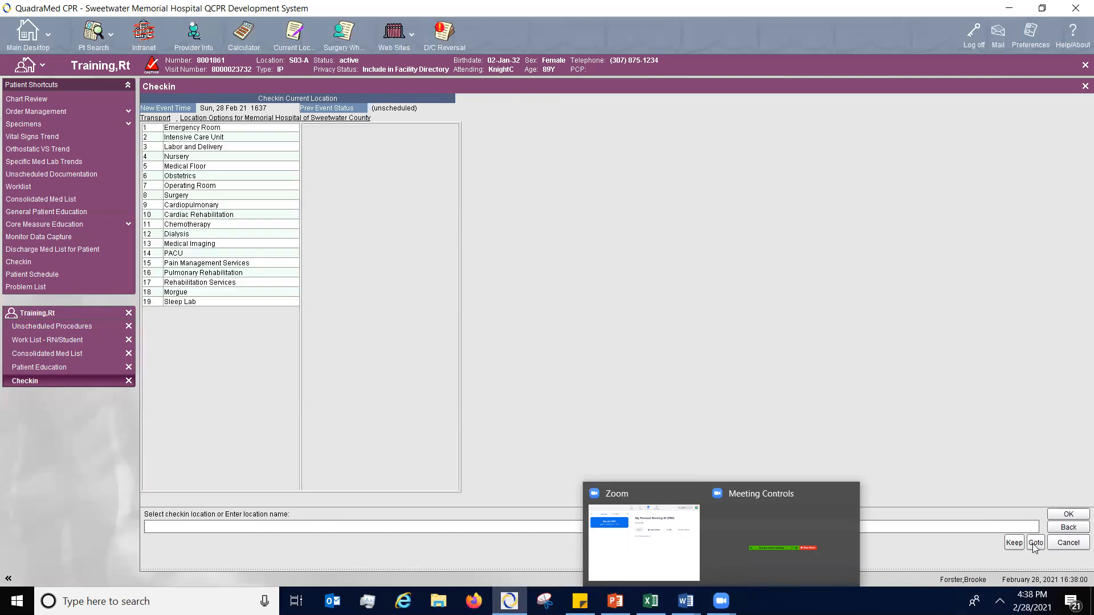
click(188, 255)
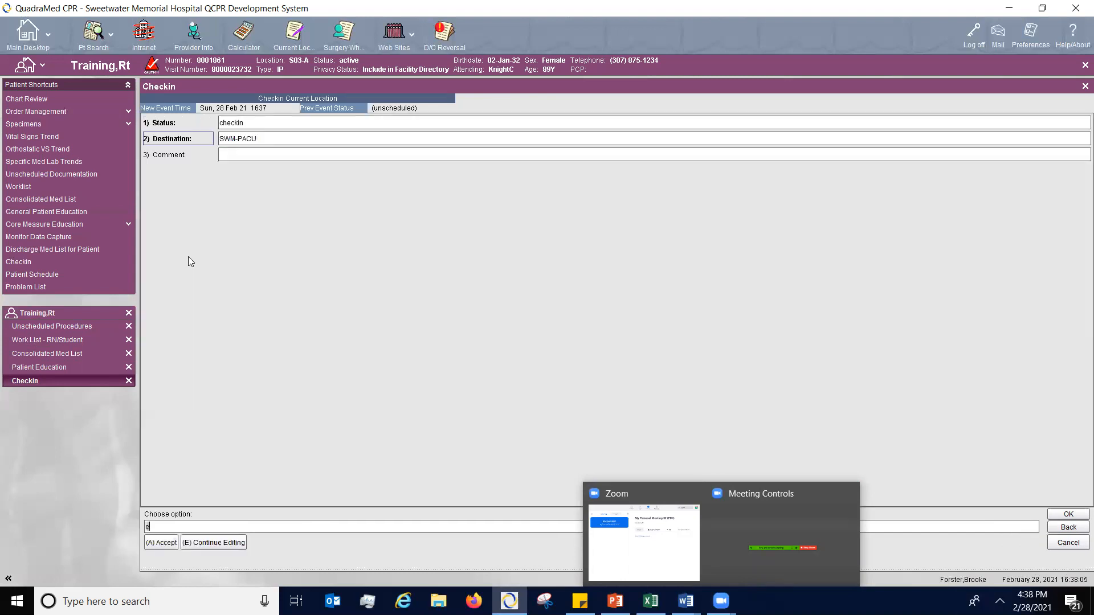
key(BackSpace)
text(a)
key(Return)
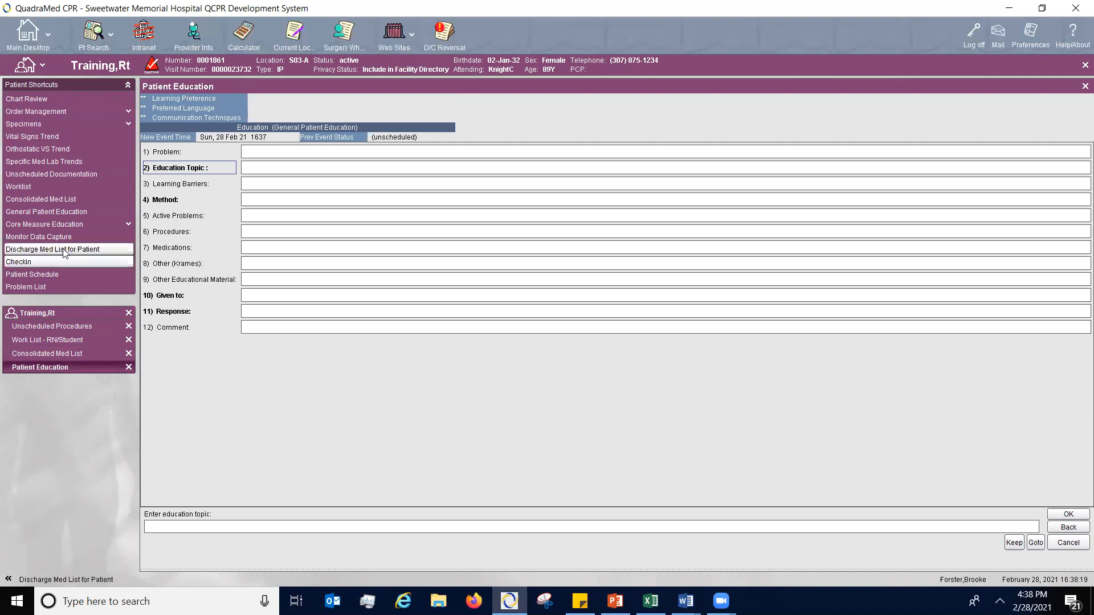
- Return to the main desktop and view the PACU patient list in its expanded view, closing it when done
click(22, 44)
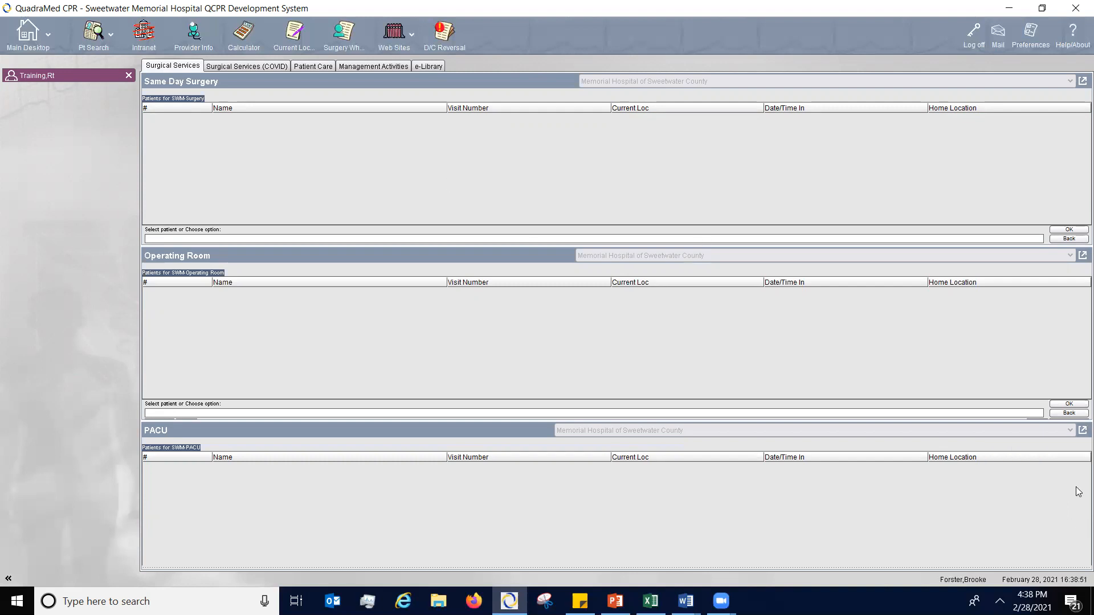
click(1081, 430)
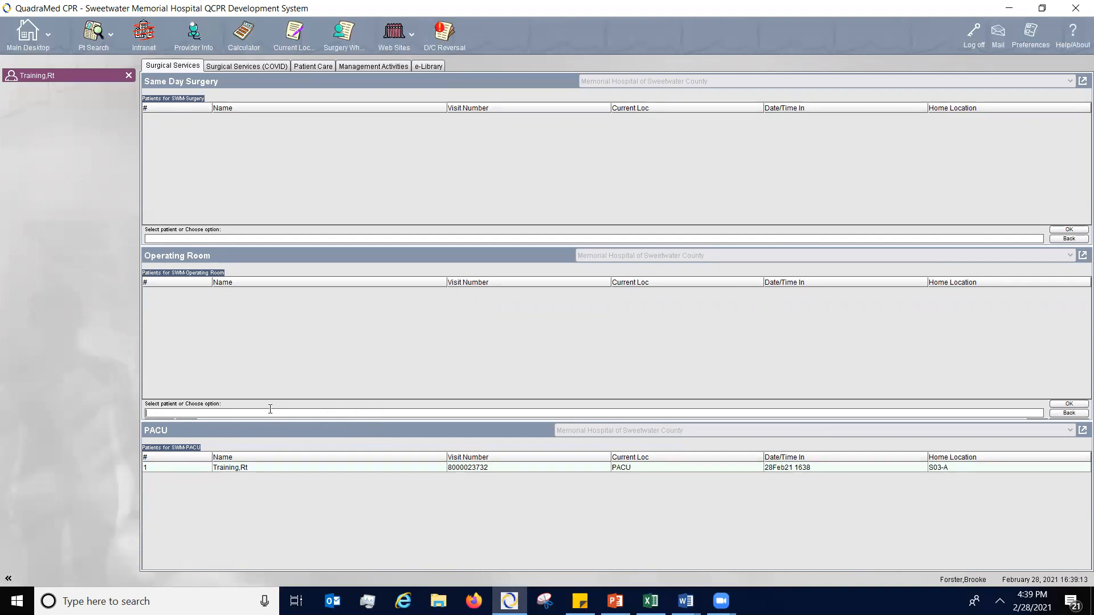
click(1081, 430)
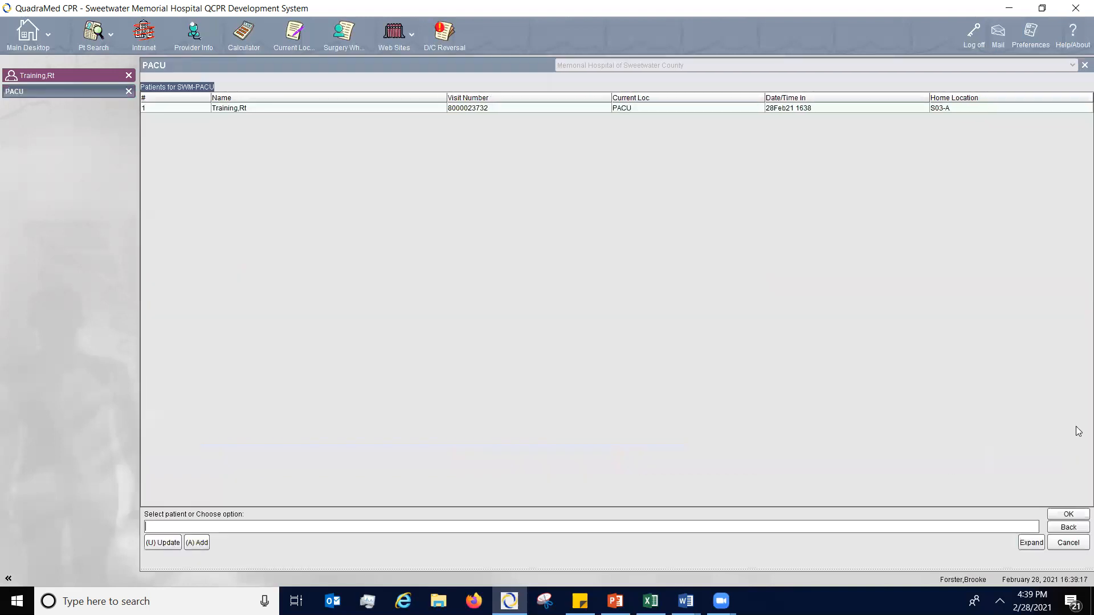
click(1081, 67)
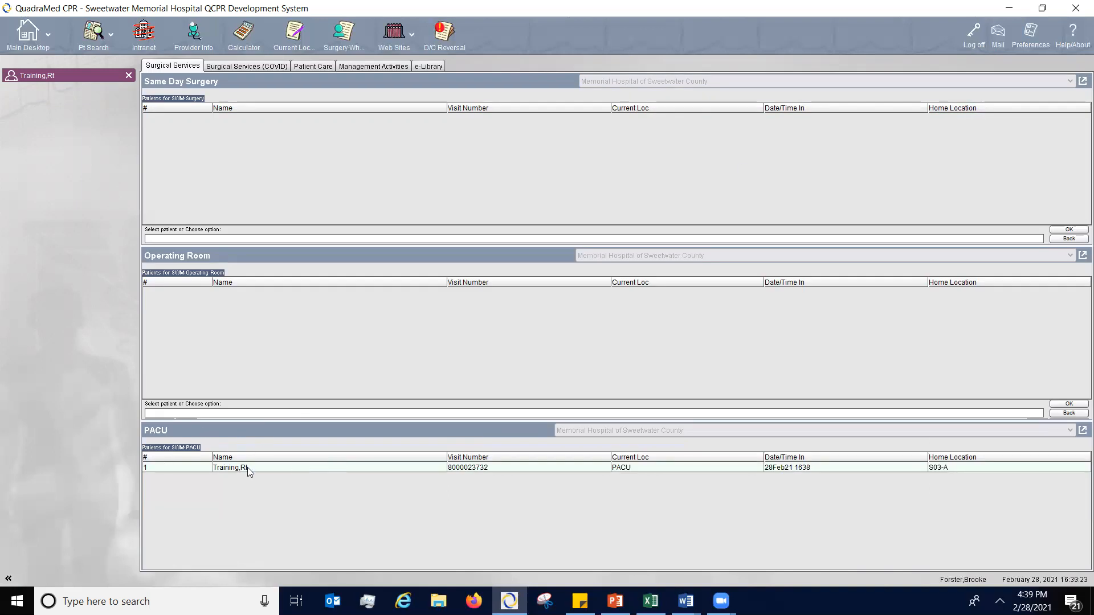
- Go back to the patient's open chart and display the Patient Schedule
click(66, 72)
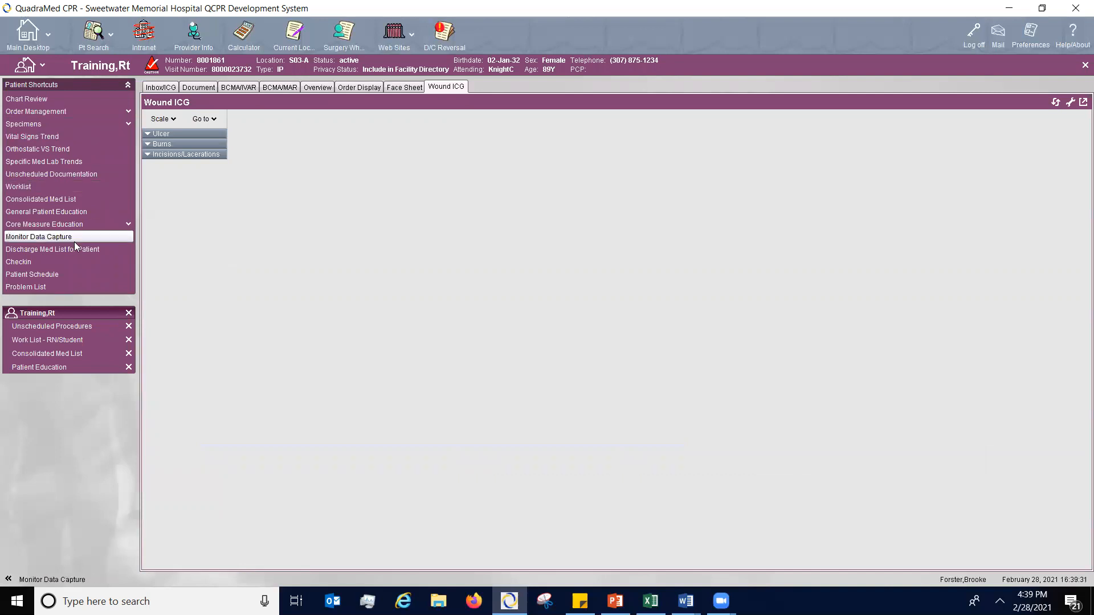
click(65, 274)
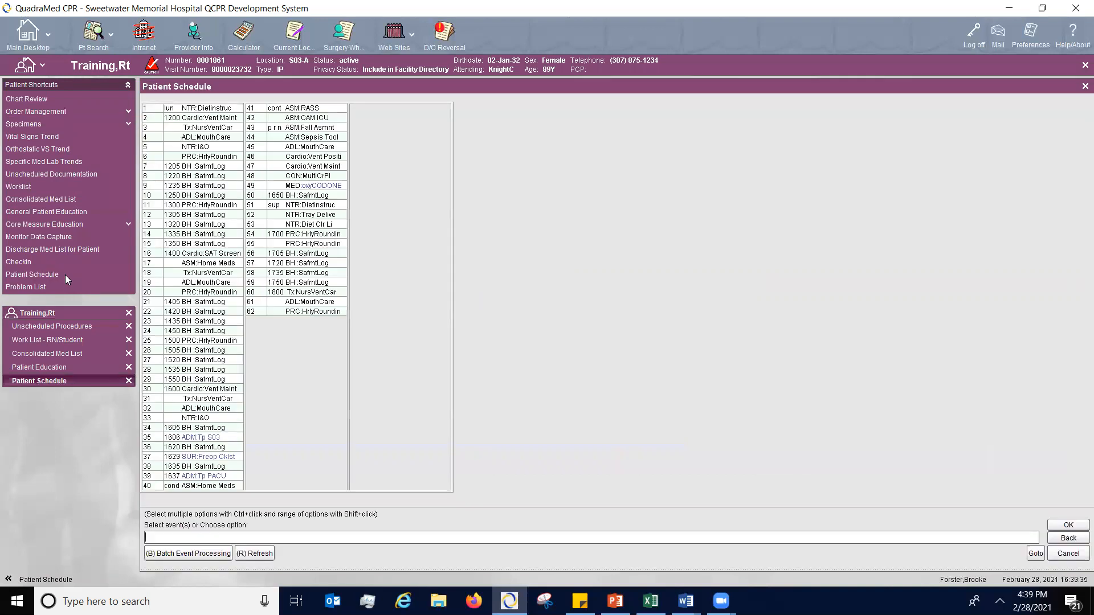
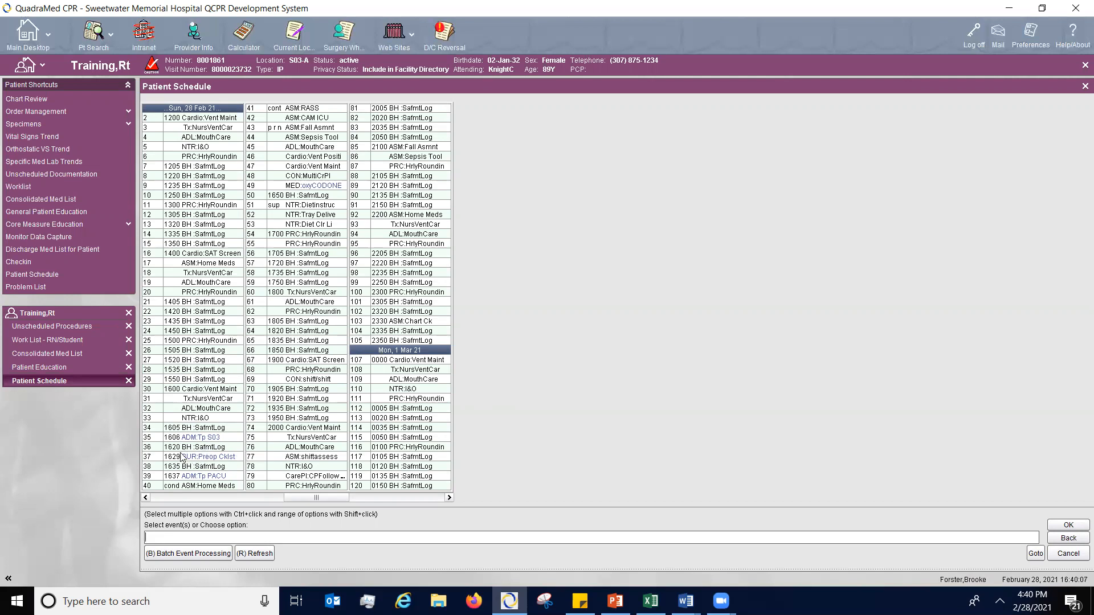
- Open the completed 1629 Preop Cklst event from the Patient Schedule for correction
click(233, 458)
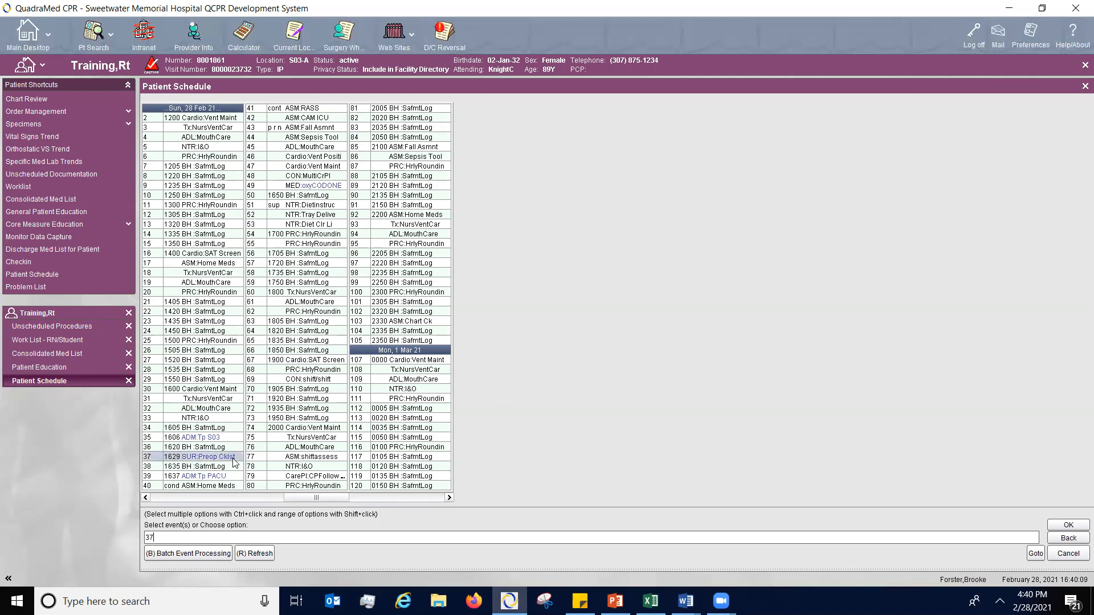
key(Return)
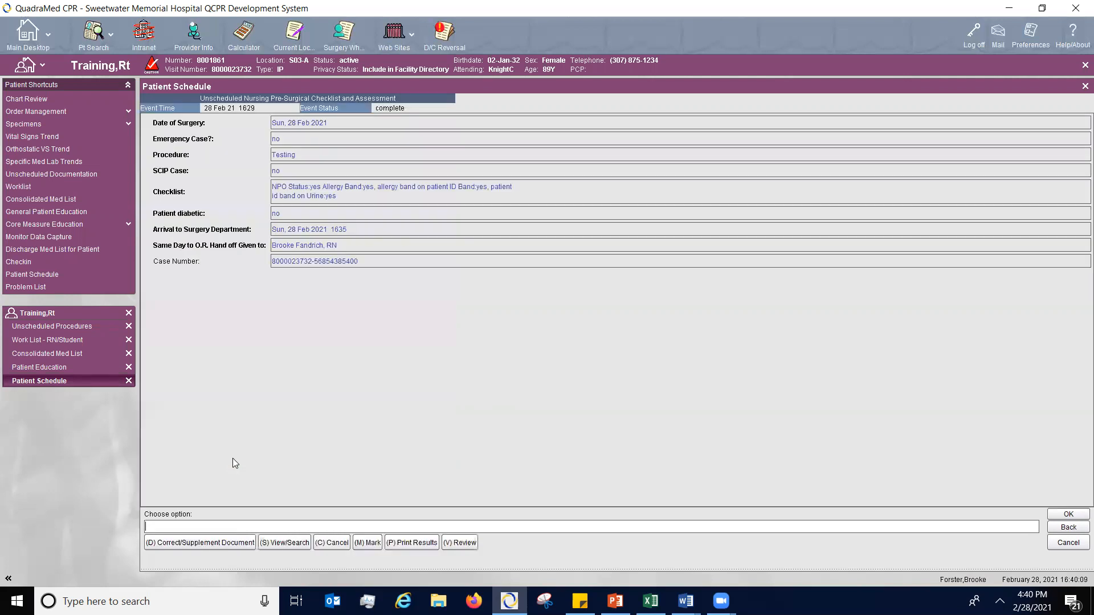
click(203, 543)
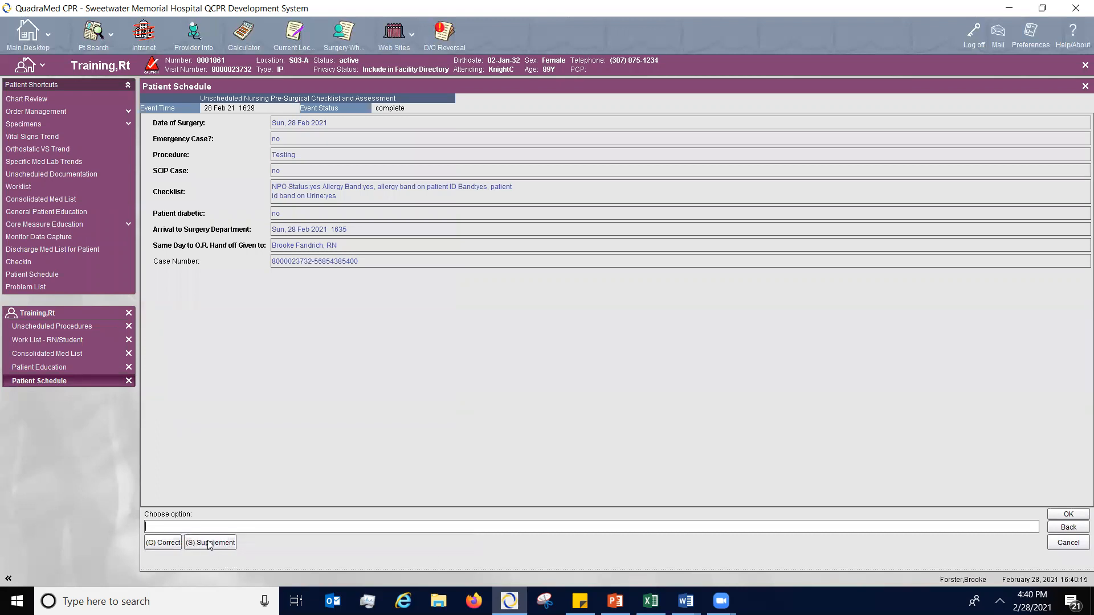
click(164, 543)
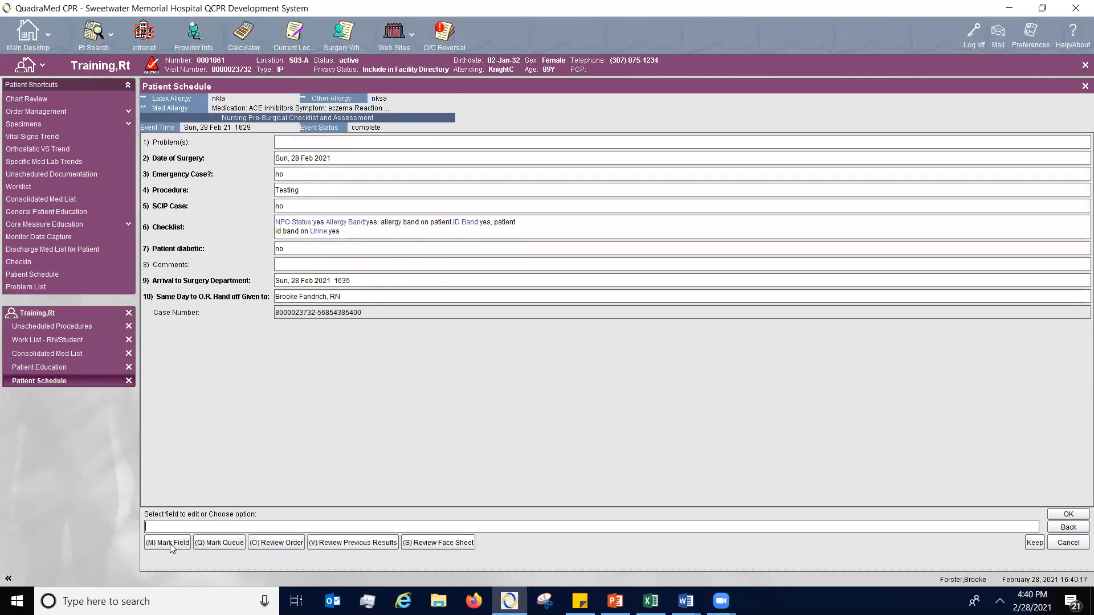
- Add the comment "testing" to the Nursing Pre-Surgical Checklist and Assessment, and accept the correction
click(324, 267)
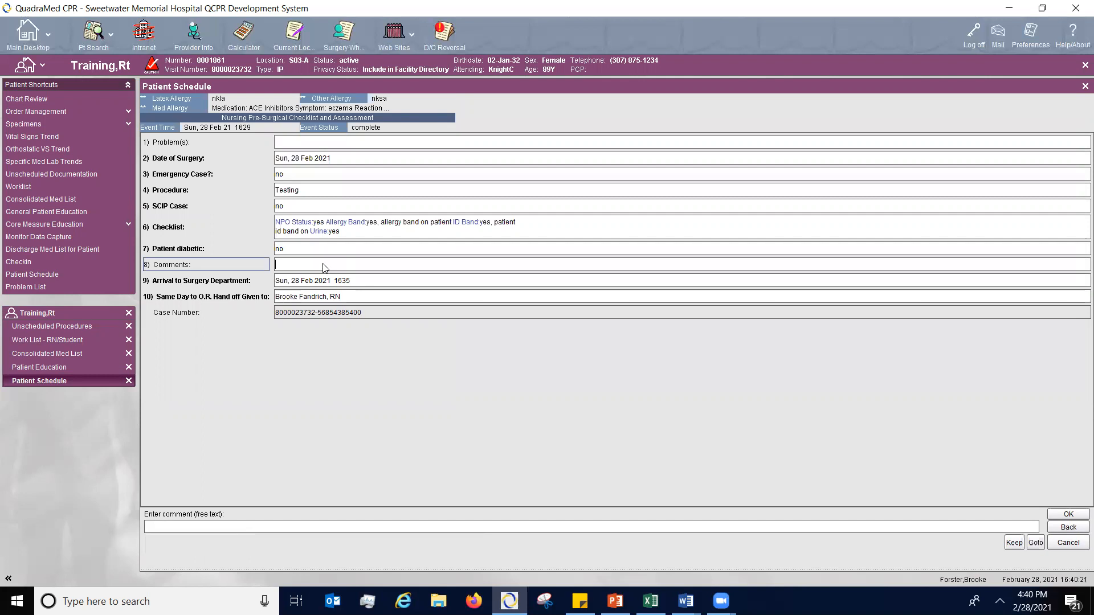
text(testing)
key(Return)
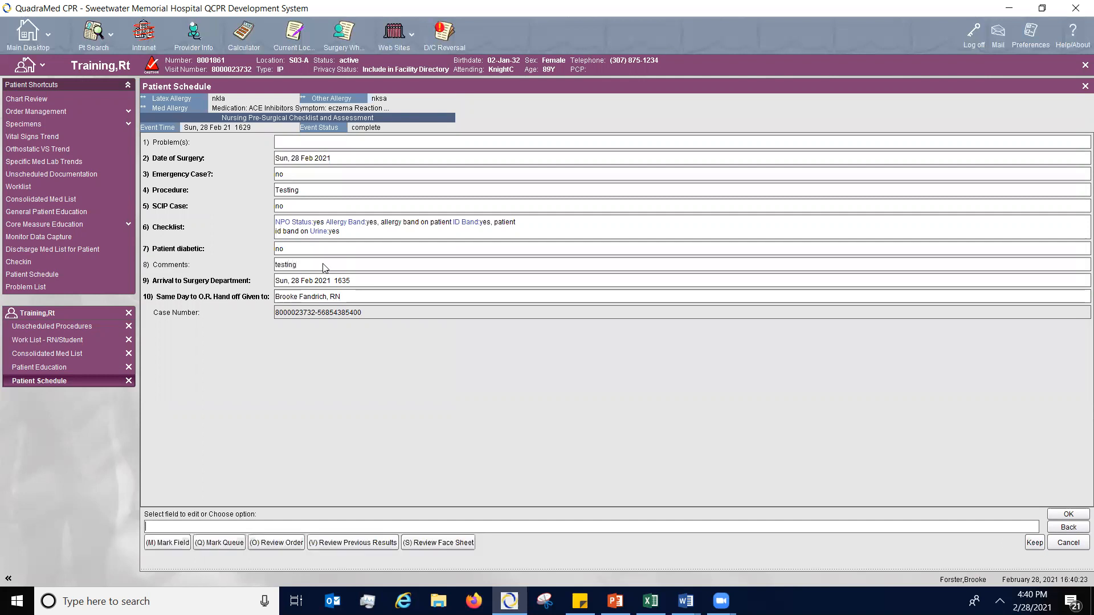
key(Return)
text(e)
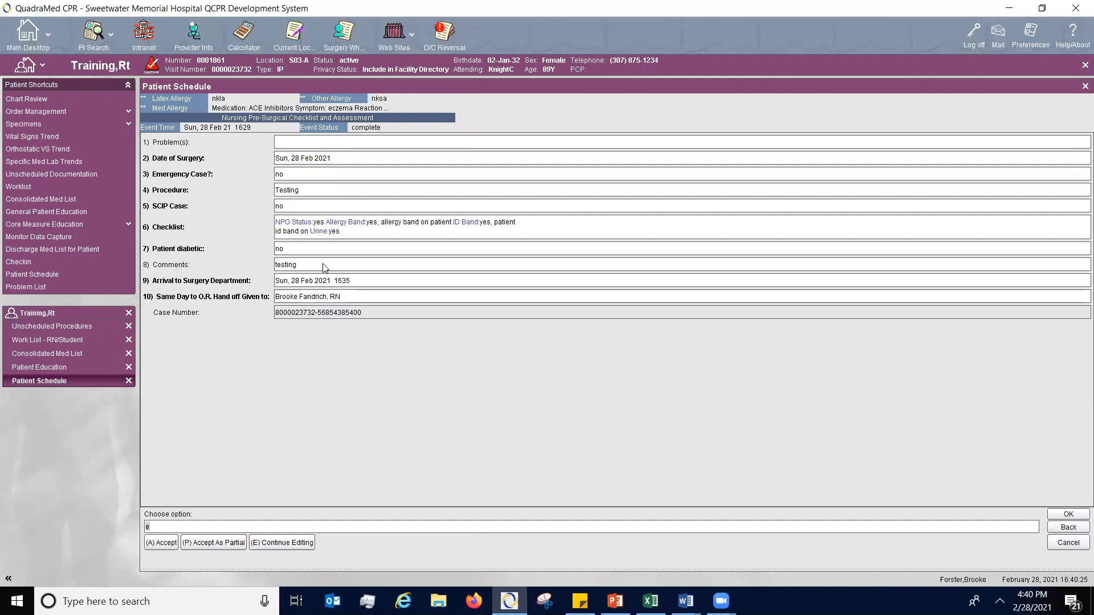
text(a)
key(Return)
key(Return)
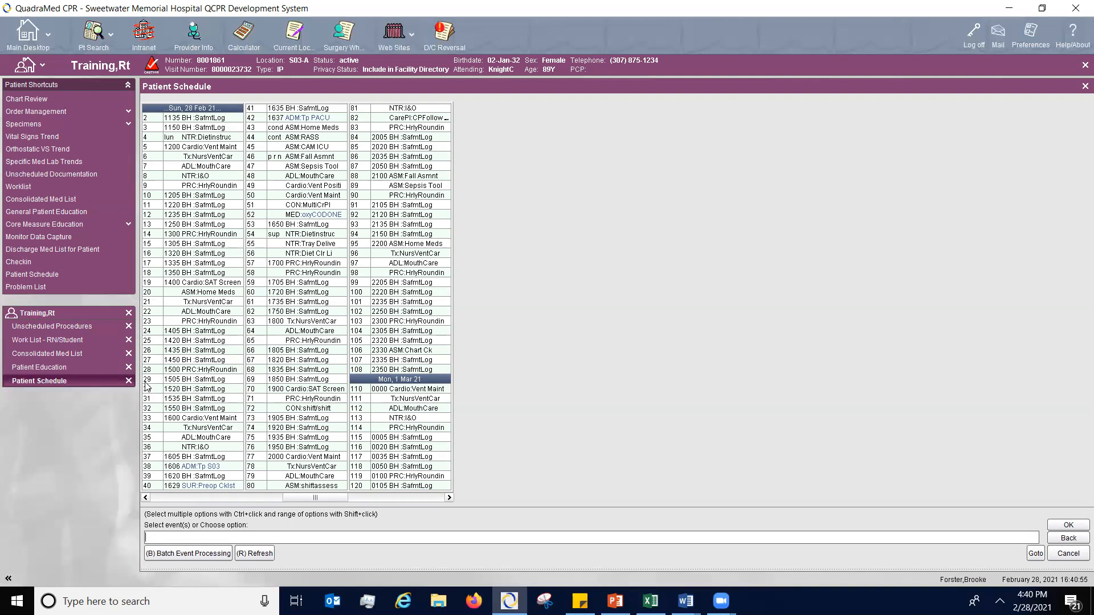
- Close the patient's chart, exiting the Patient Education form despite its potential work in progress
click(129, 314)
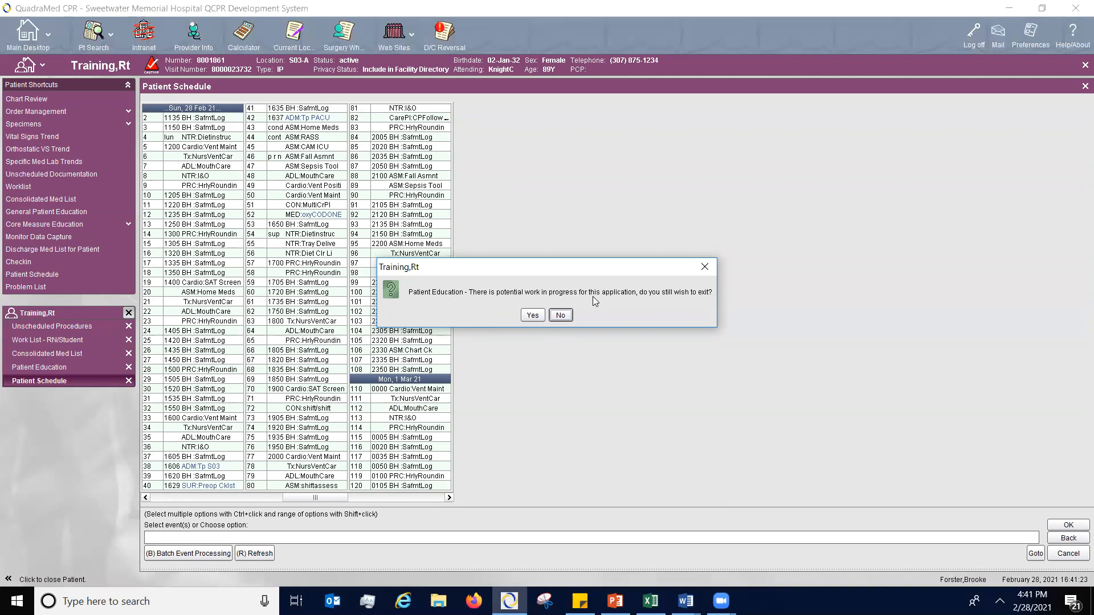
click(535, 318)
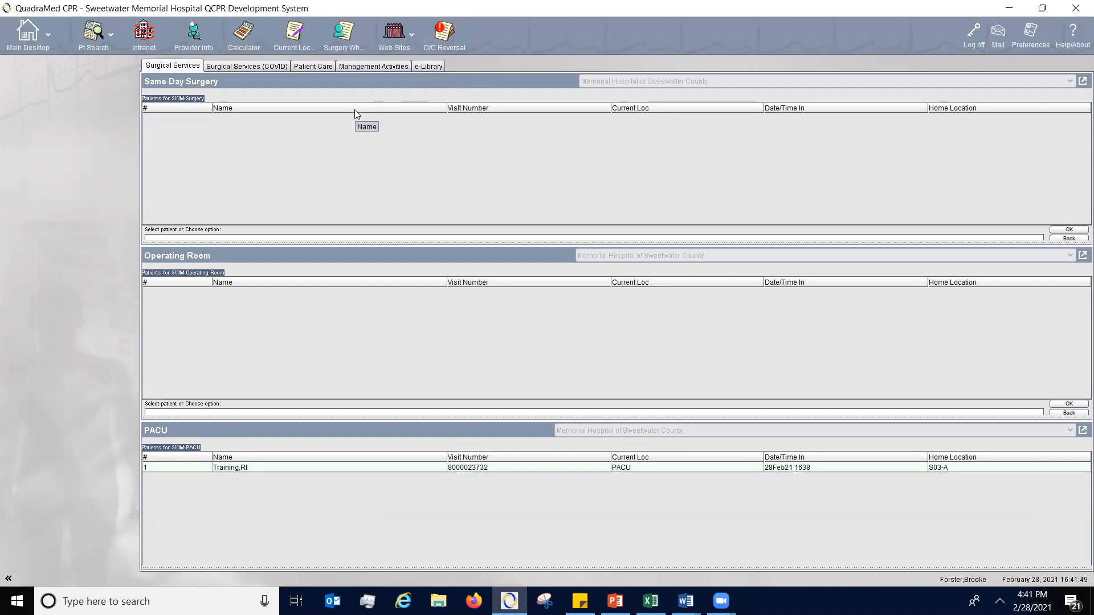
- View the Surgical Services (COVID) patient lists, return to the regular Surgical Services lists, and log off
click(254, 66)
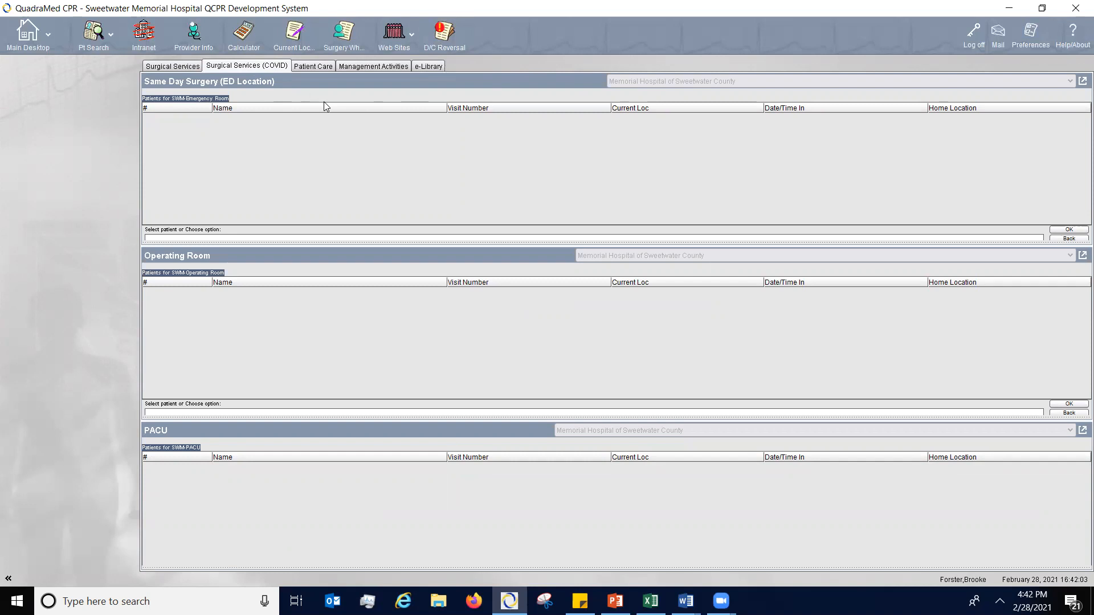
click(172, 67)
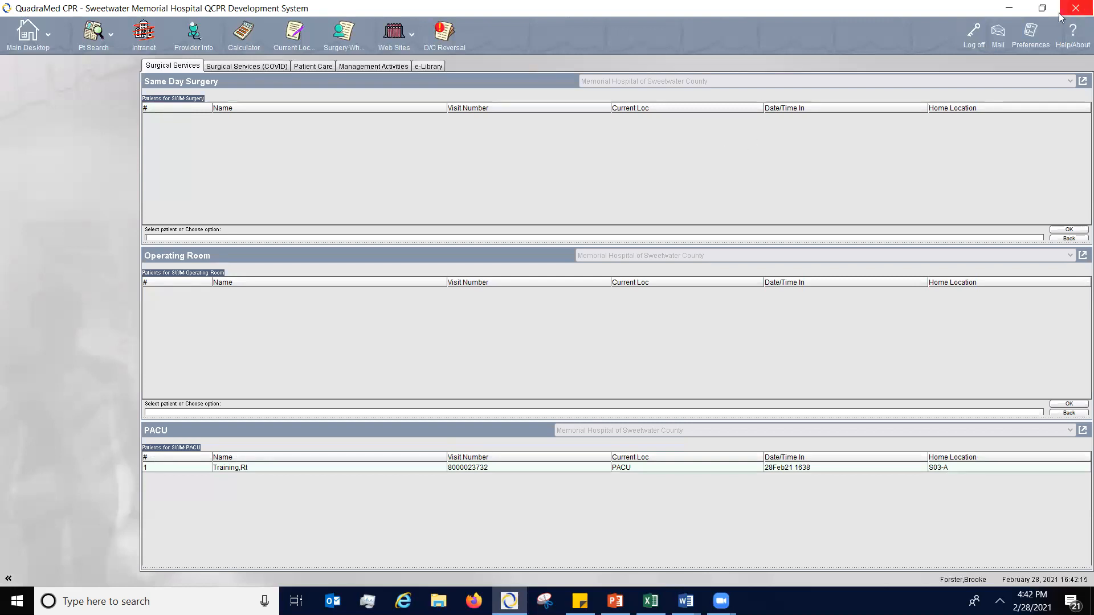
click(975, 38)
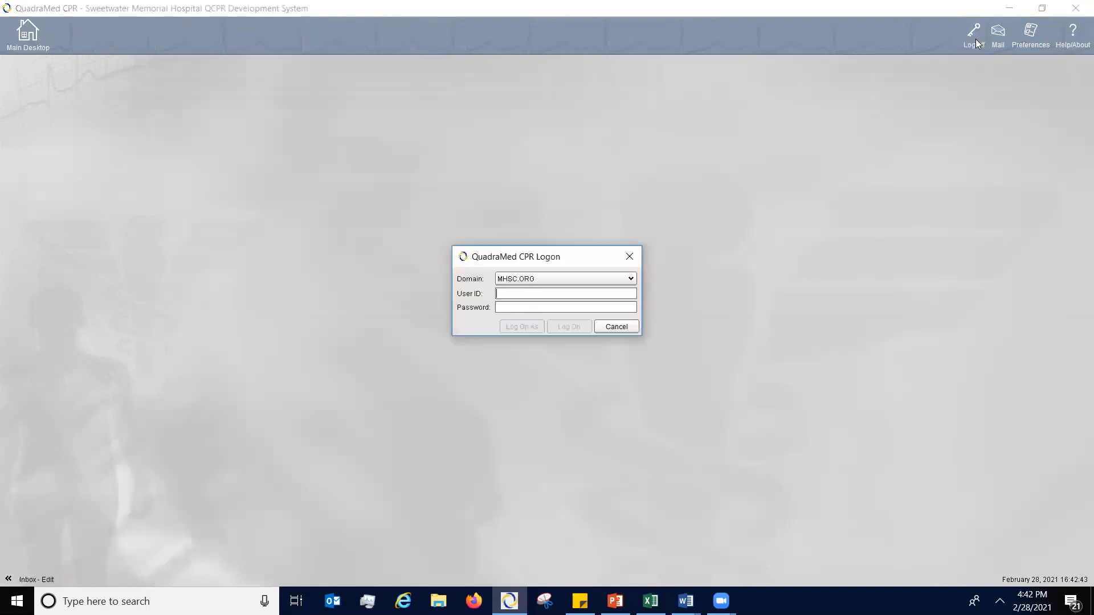